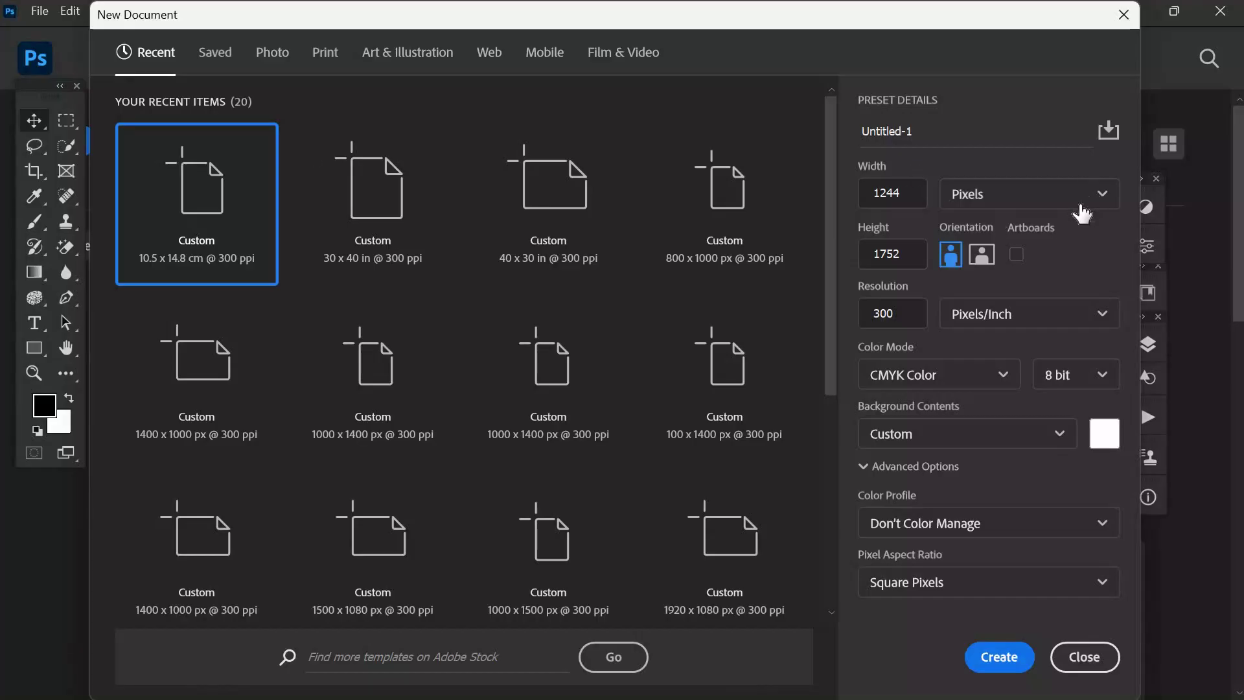
Set the new document's measurement unit to centimeters
left_click(1098, 195)
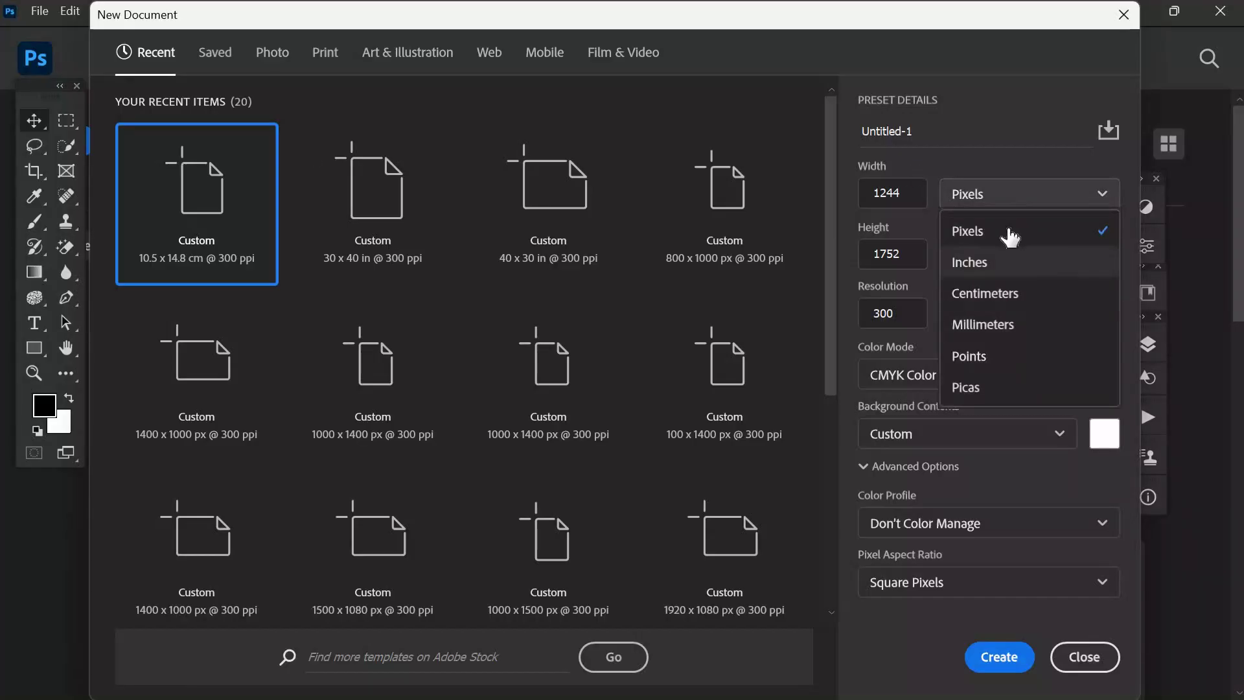
left_click(1100, 194)
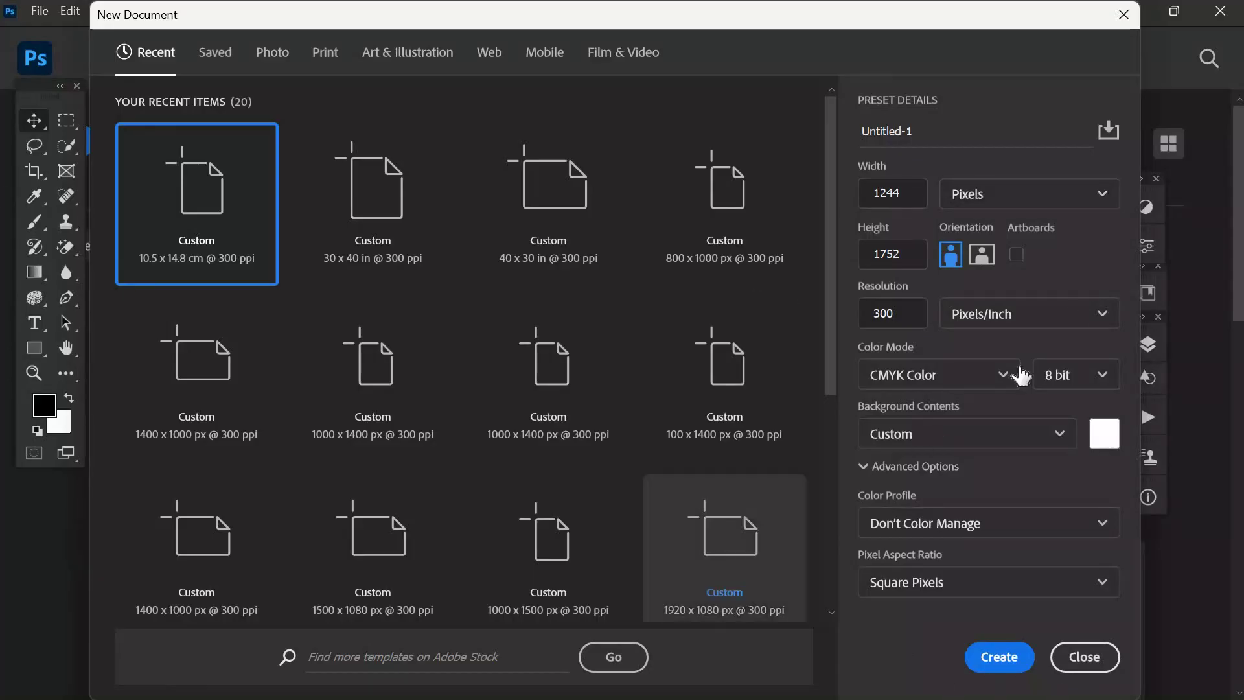
left_click(1101, 202)
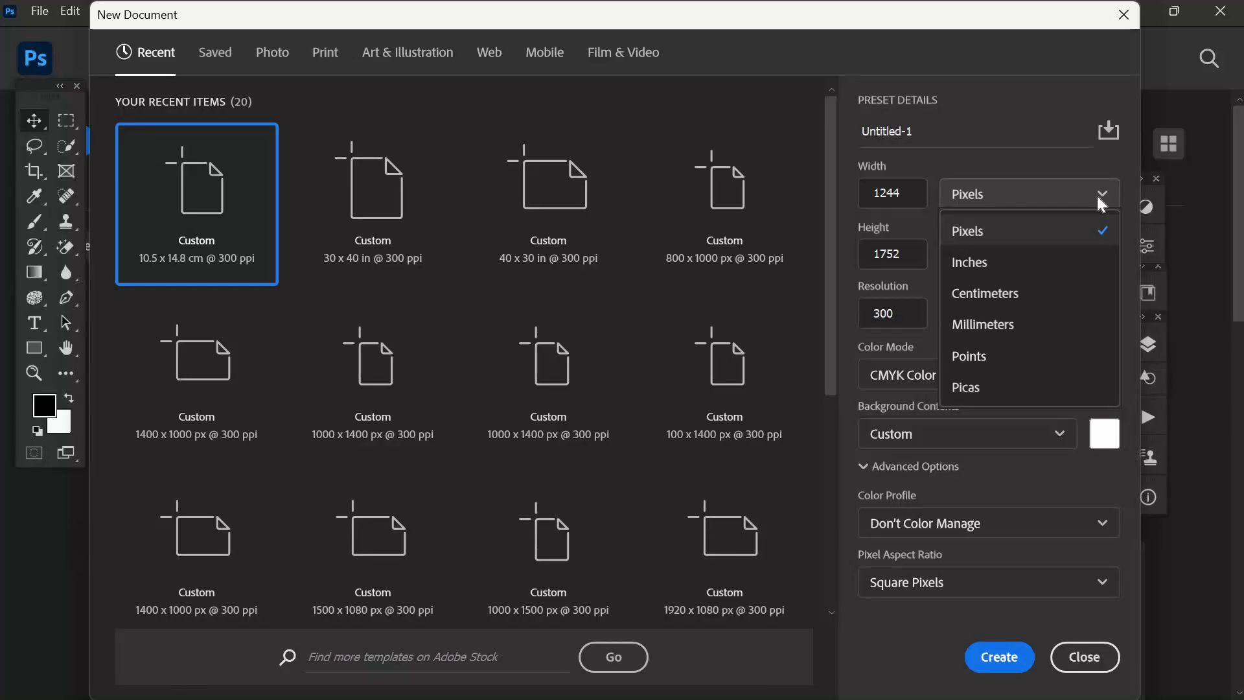
left_click(982, 284)
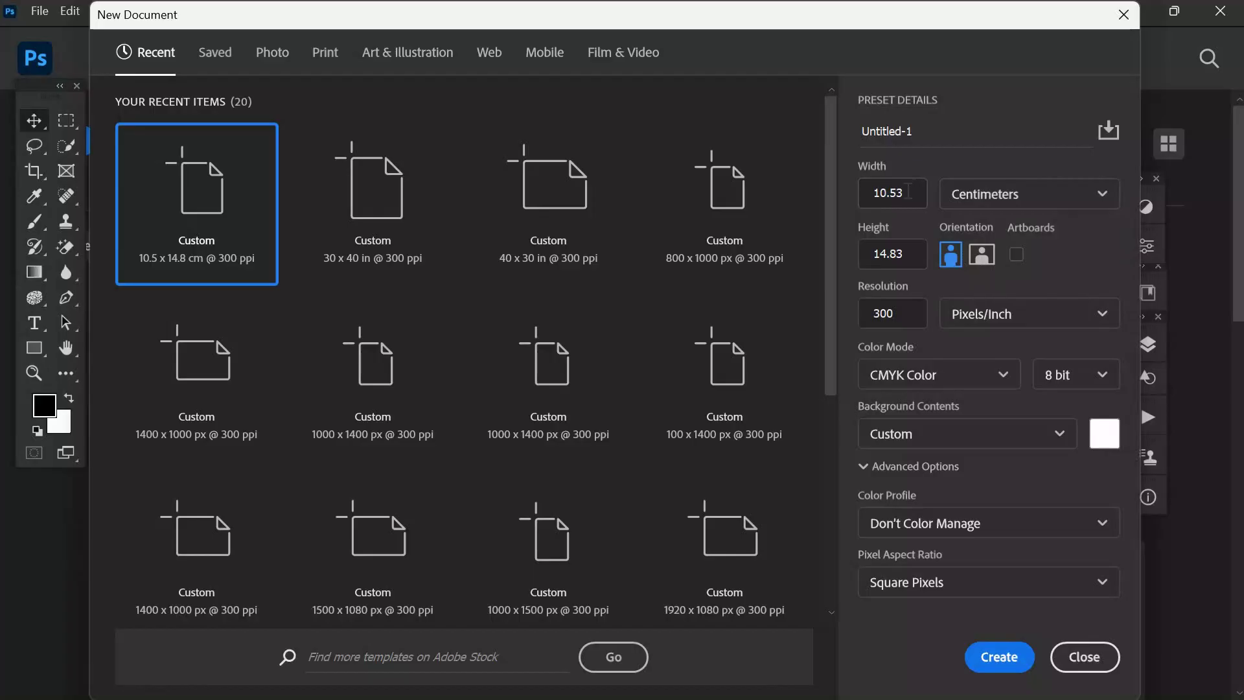
Set the new document's width to 10.9 cm and its height to 15.2 cm
left_click(910, 191)
key("BackSpace")
key("BackSpace")
type("9")
left_click_drag(907, 257, 880, 255)
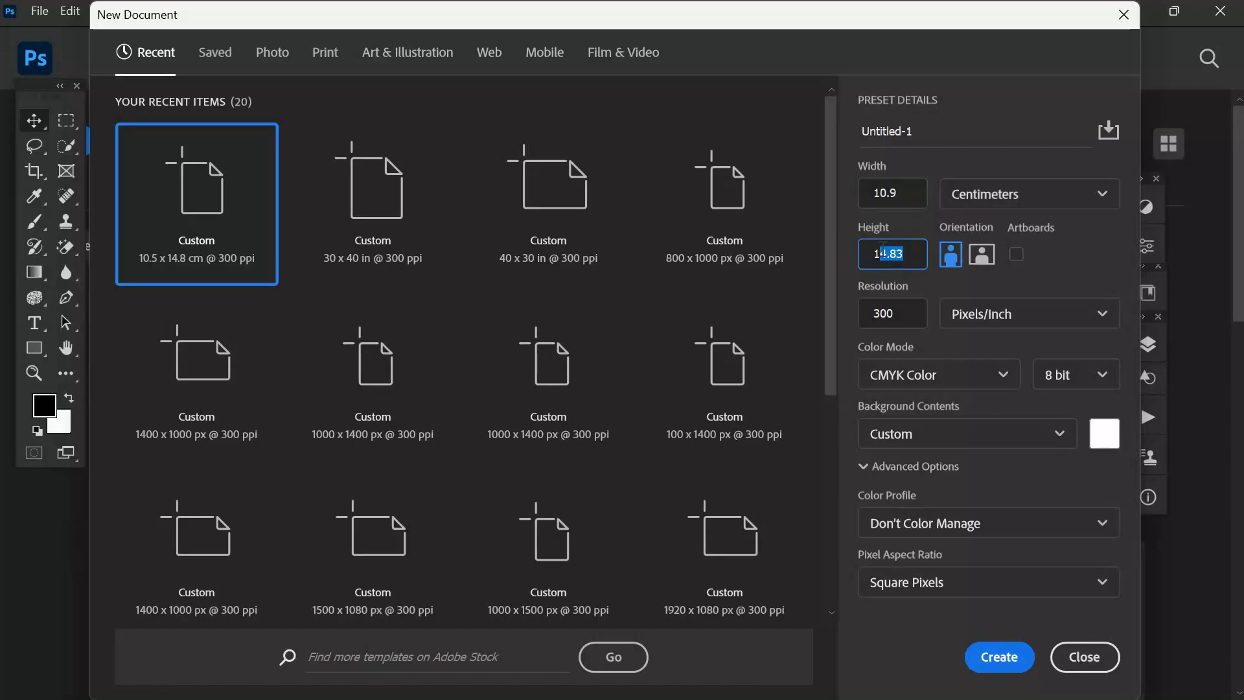
type("5.2")
Switch the new document's color mode to RGB Color and back to CMYK Color
left_click(1005, 375)
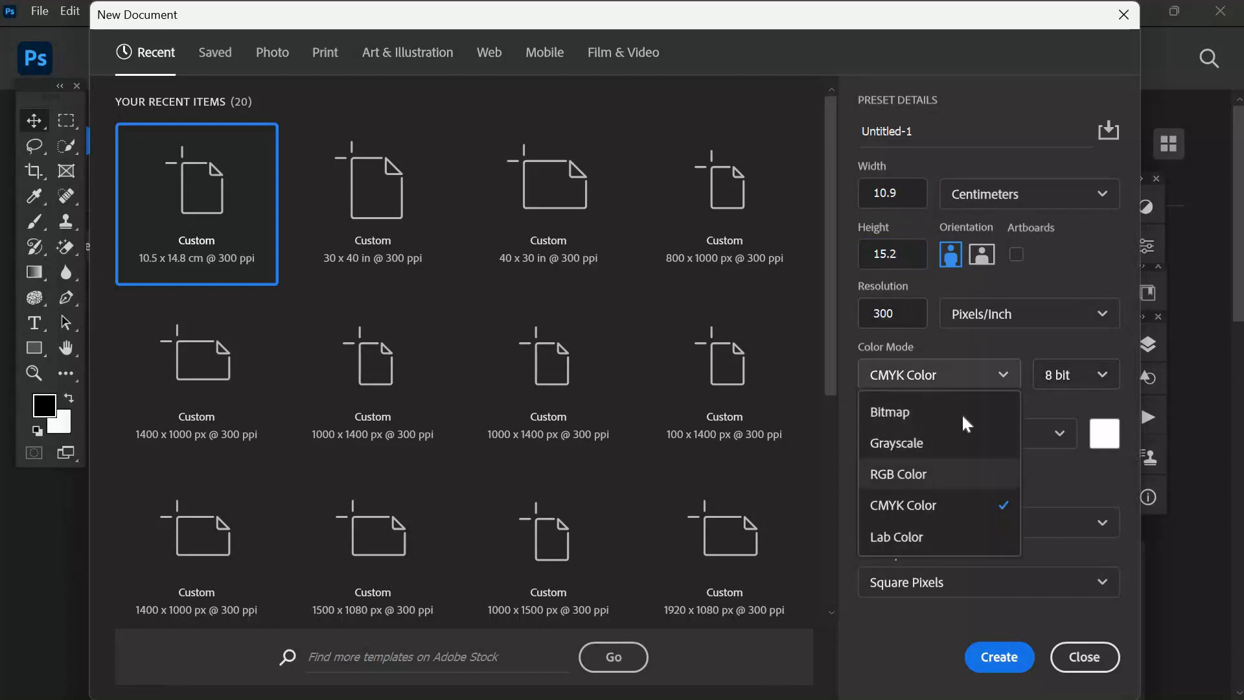
left_click(908, 471)
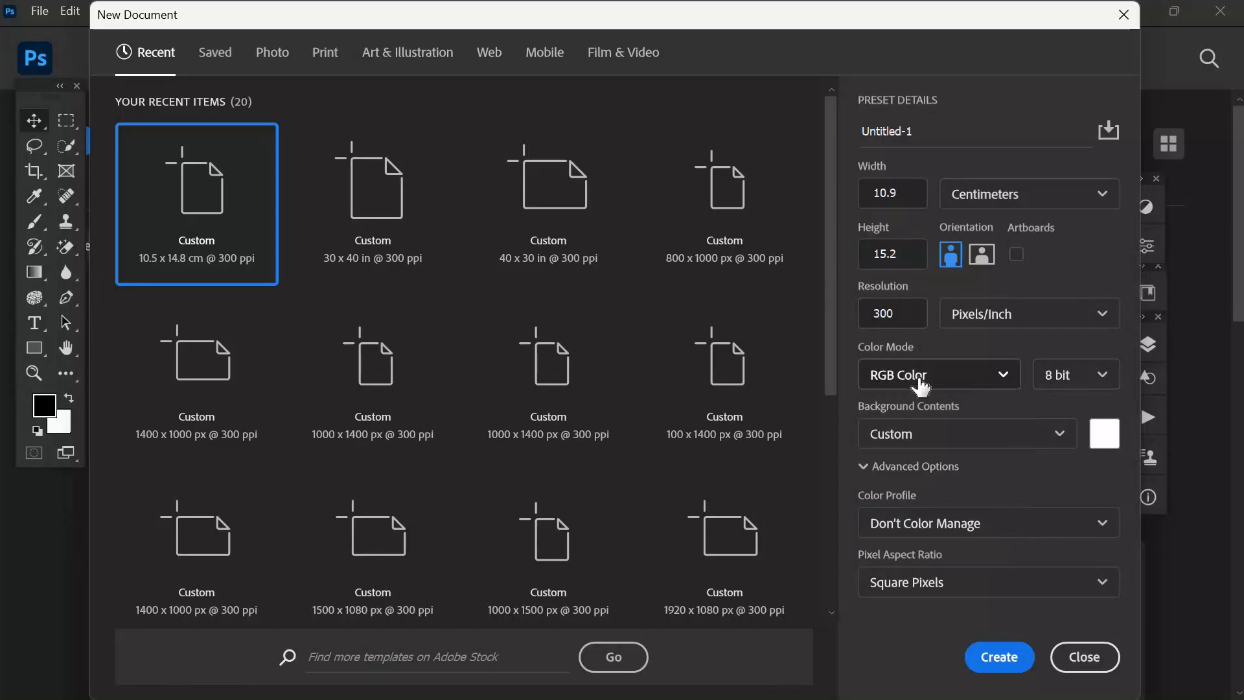
left_click(1000, 381)
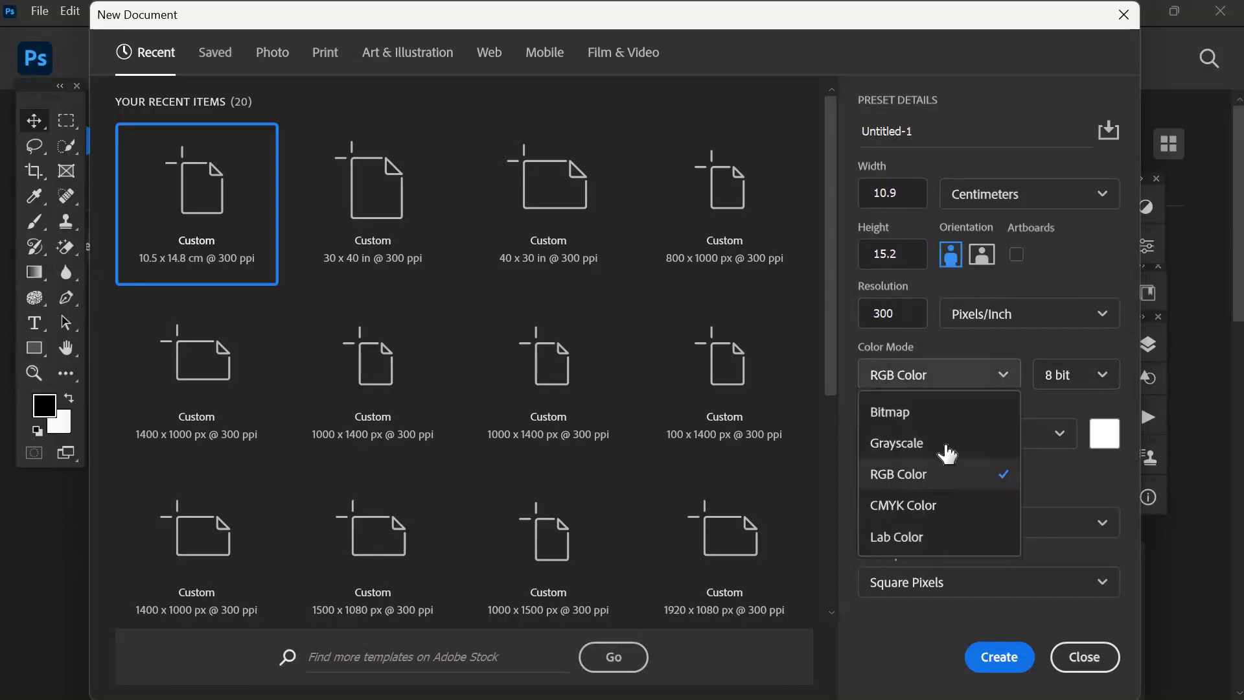
left_click(1000, 381)
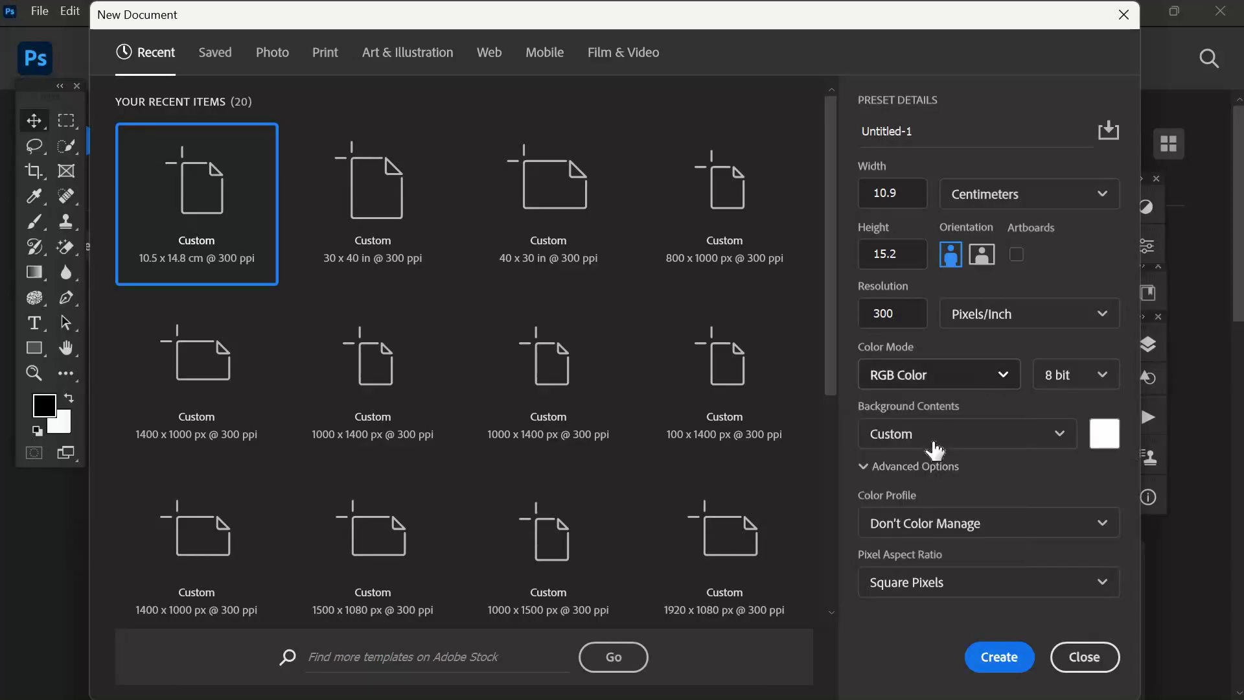
left_click(941, 377)
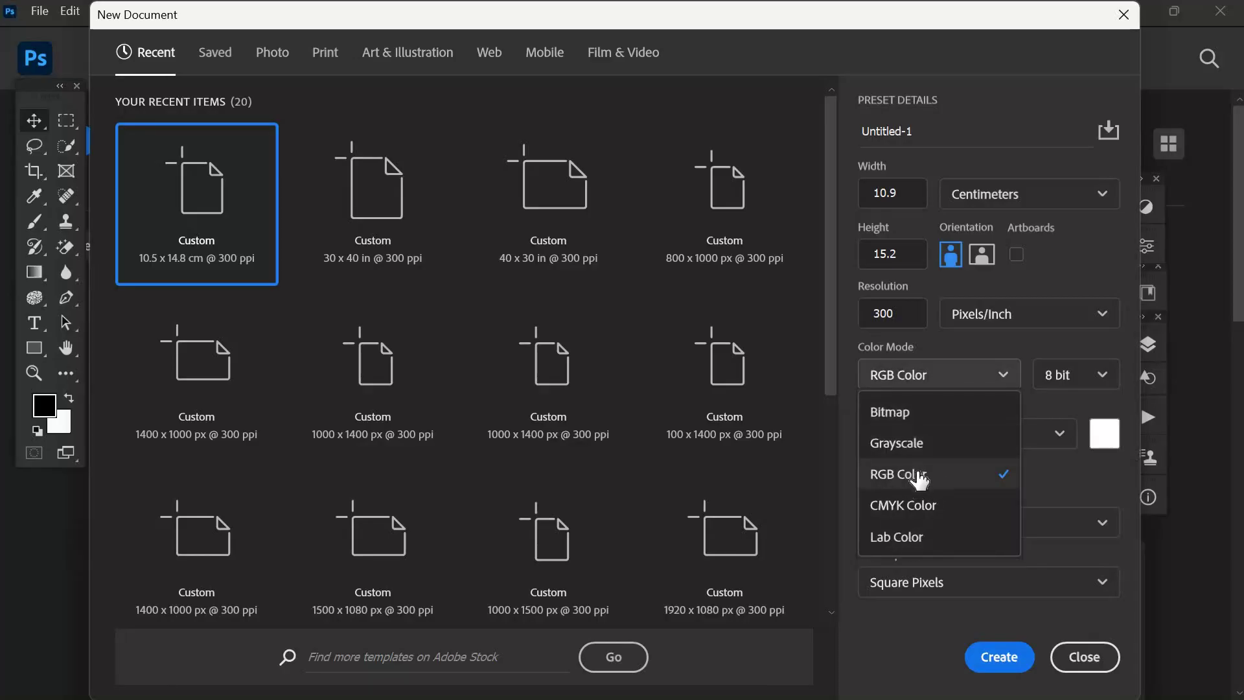
left_click(994, 386)
left_click(982, 381)
left_click(916, 506)
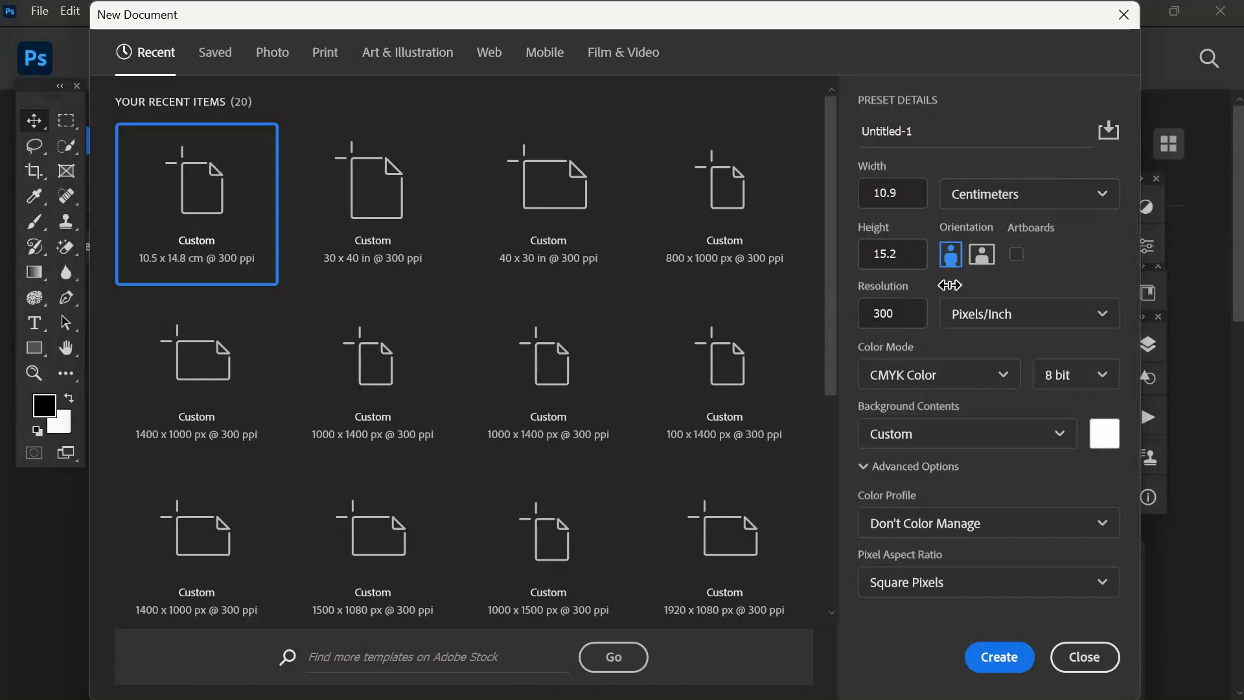
Toggle the new document's orientation to landscape and return it to portrait
left_click(982, 254)
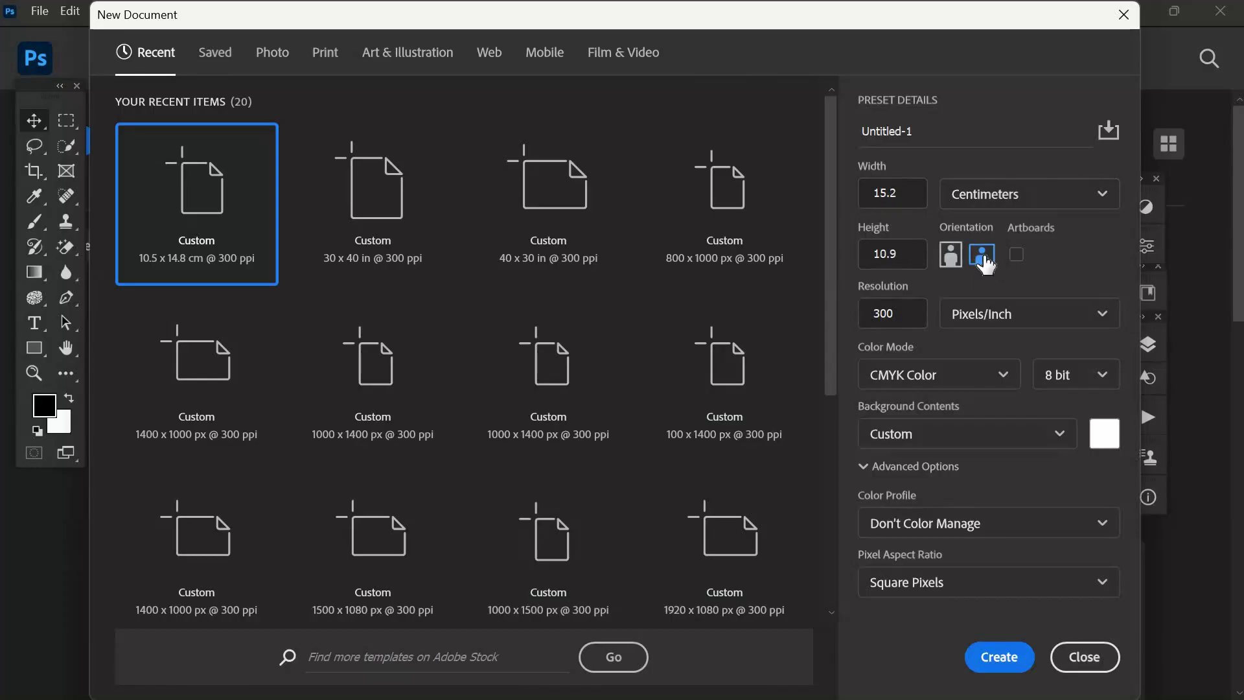
left_click(950, 256)
left_click(982, 256)
left_click(951, 254)
Set the width to 10.5 cm and the height to 14.8 cm, and create the document
left_click(907, 193)
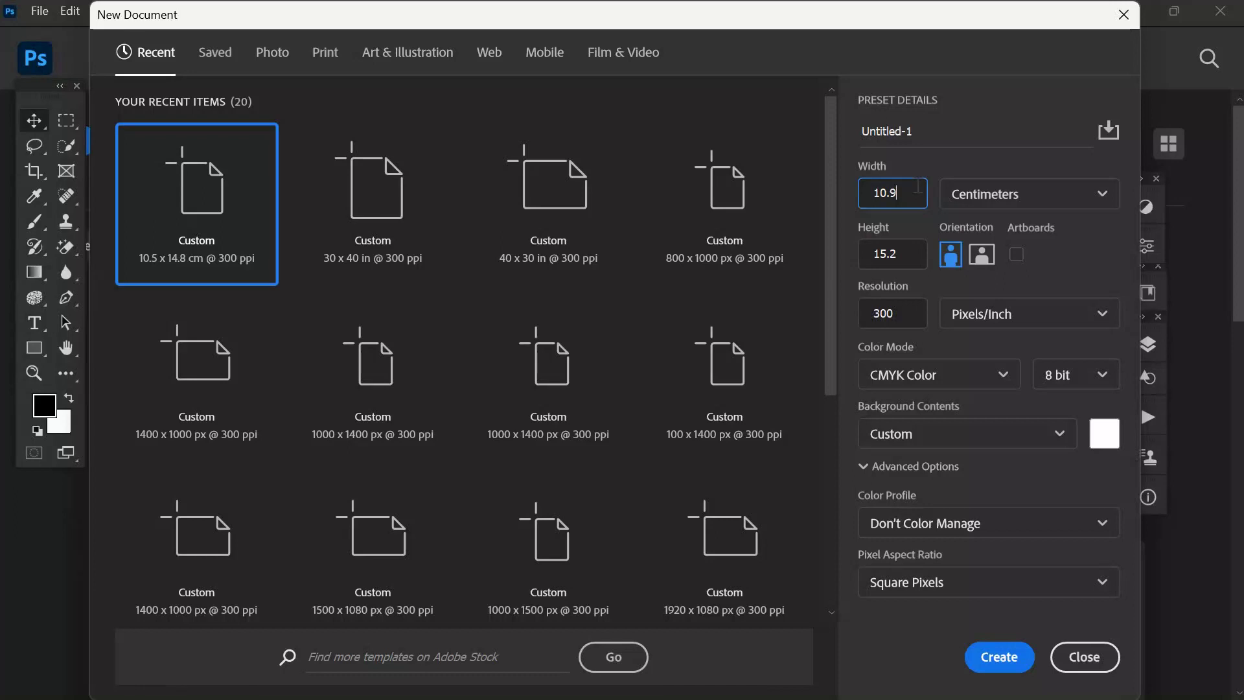
key("BackSpace")
type("5")
left_click(907, 254)
key("BackSpace")
key("BackSpace")
key("BackSpace")
type("4.8")
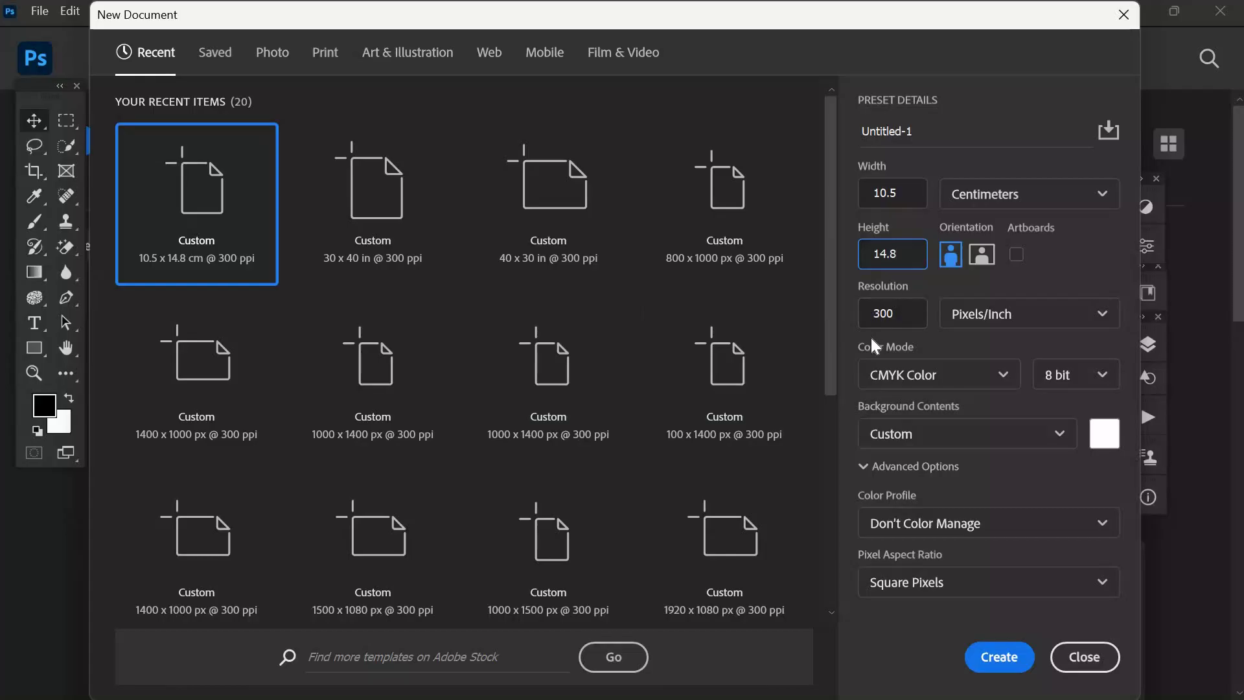
left_click(1001, 659)
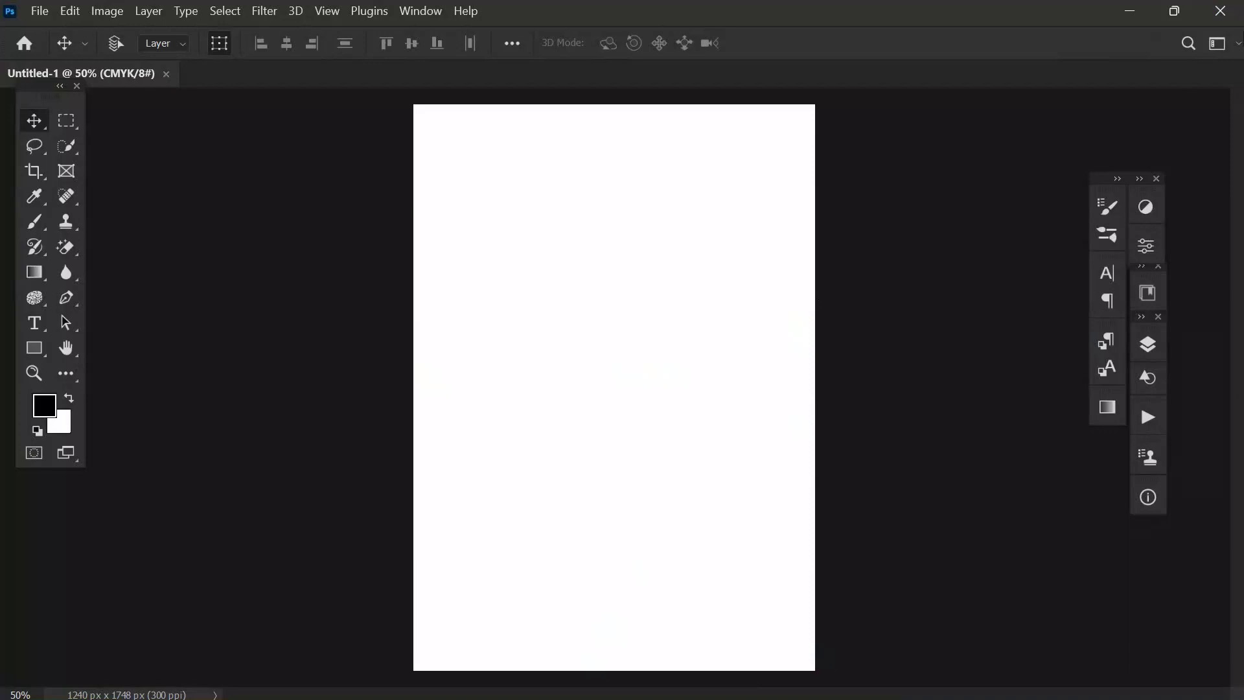
Open the Canvas Size settings and switch the units to centimeters
left_click(107, 11)
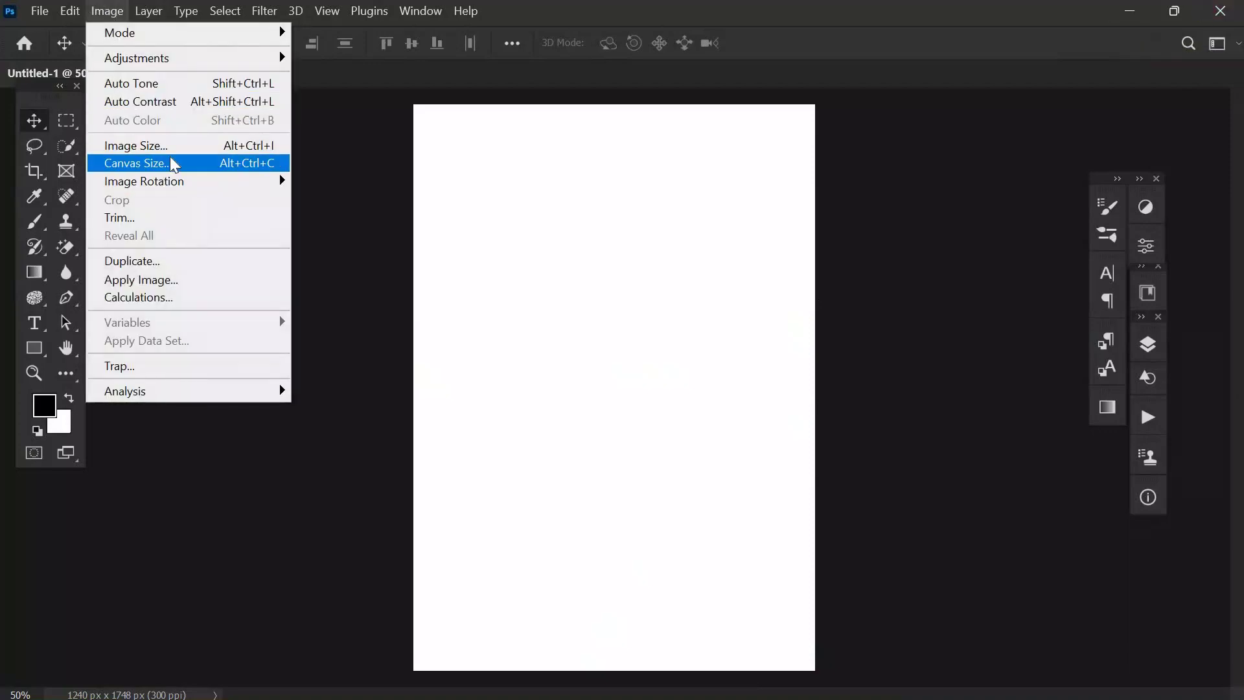
left_click(104, 10)
left_click(107, 11)
left_click(142, 170)
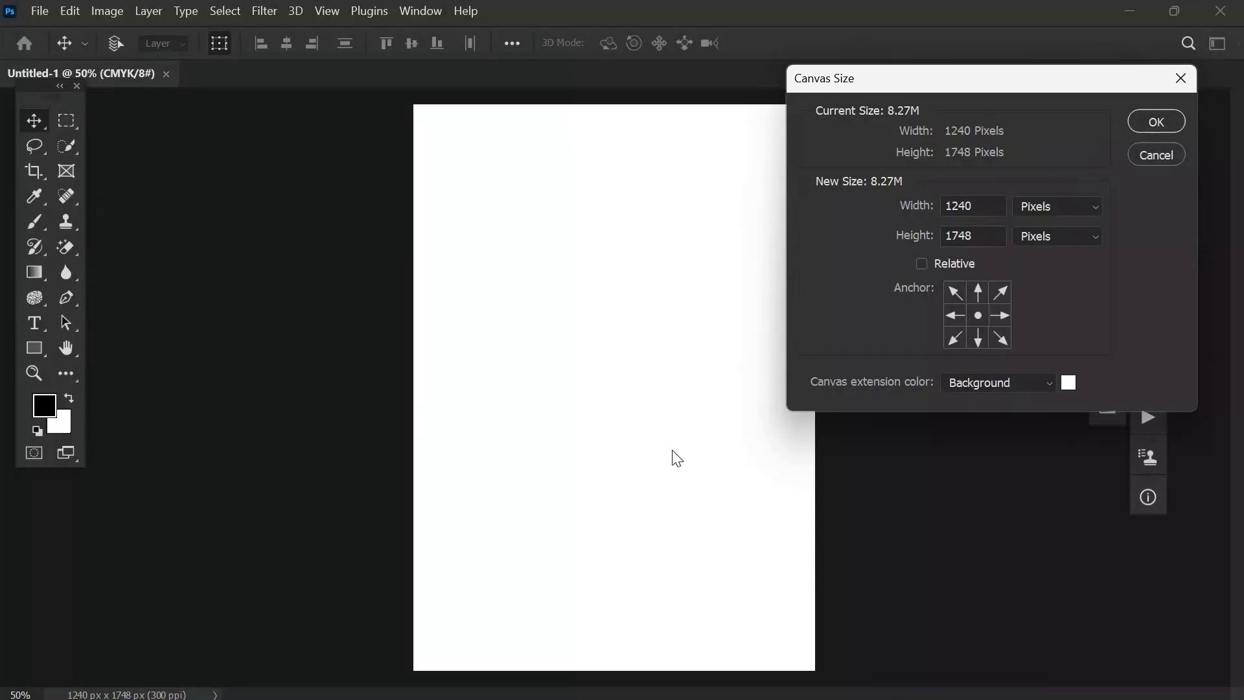
left_click(1097, 209)
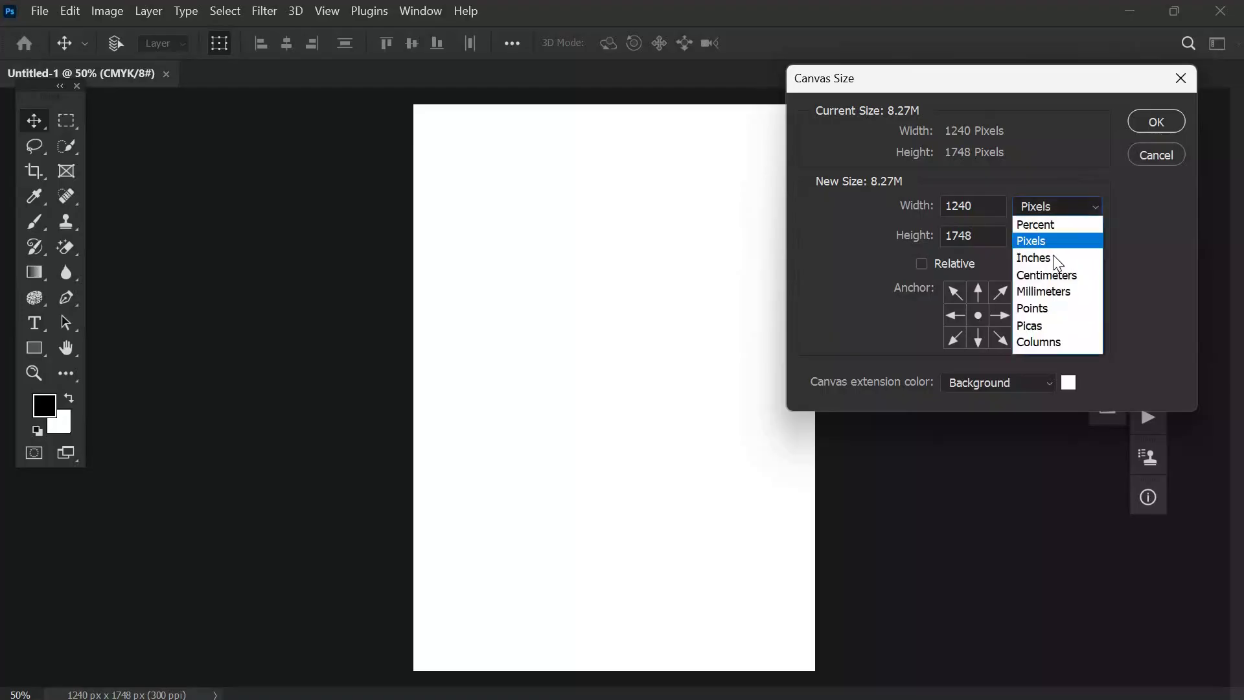
key("Return")
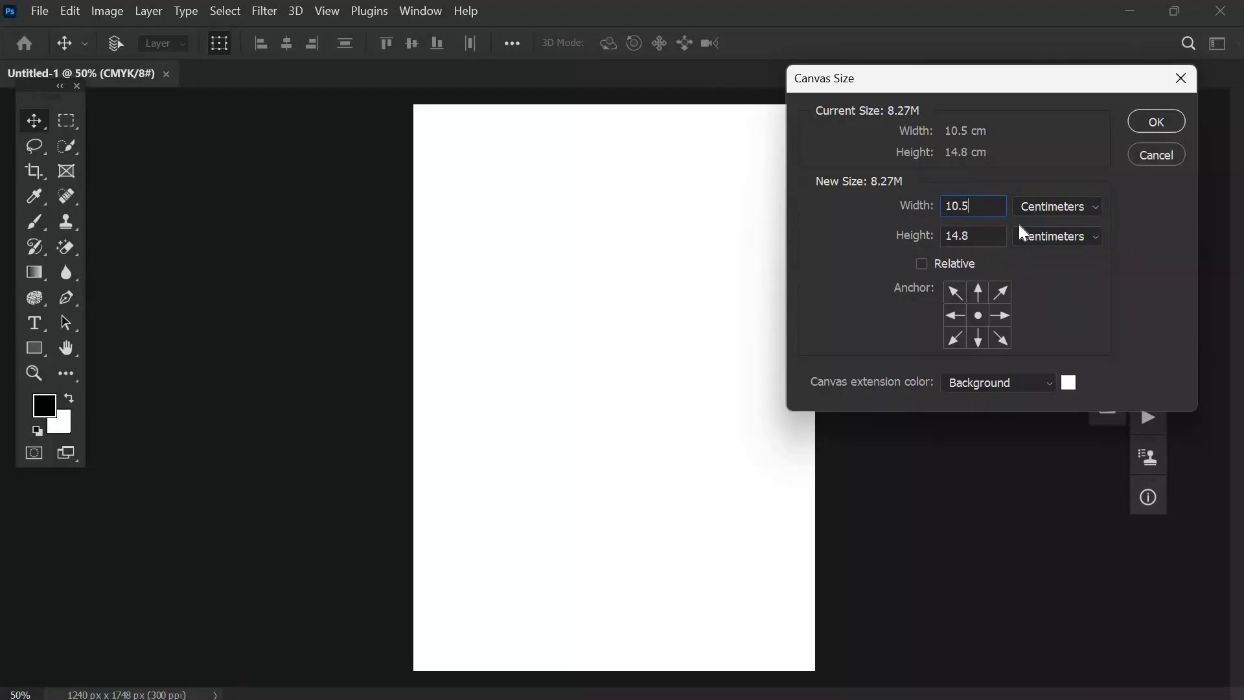
Reduce the canvas to 9.7 cm wide and 14 cm high, accepting the clipping
key("BackSpace")
key("BackSpace")
key("BackSpace")
key("BackSpace")
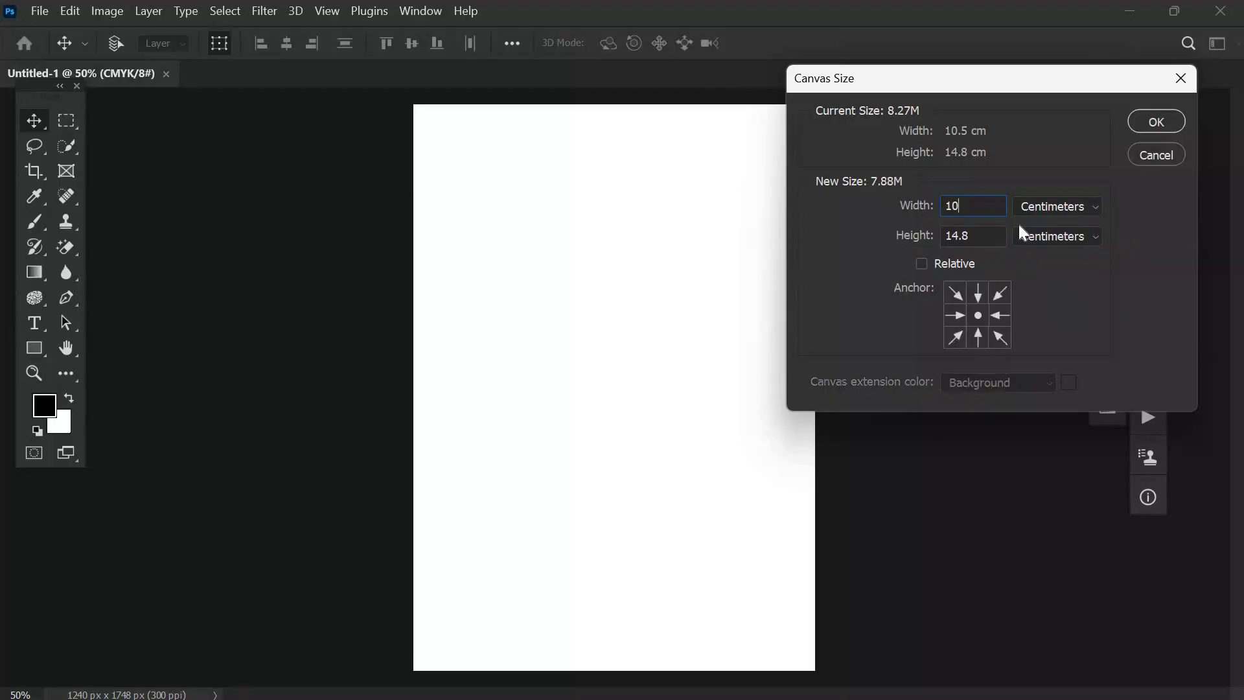
type("9.7")
key("BackSpace")
left_click(1160, 125)
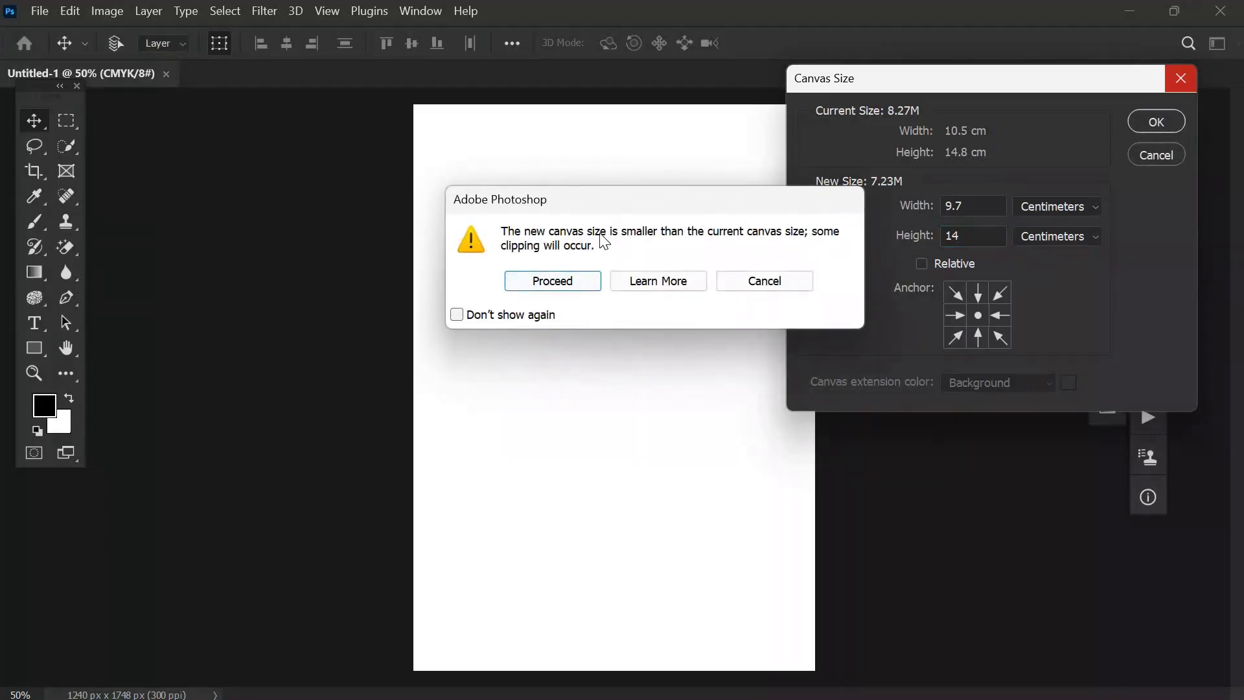
left_click(562, 285)
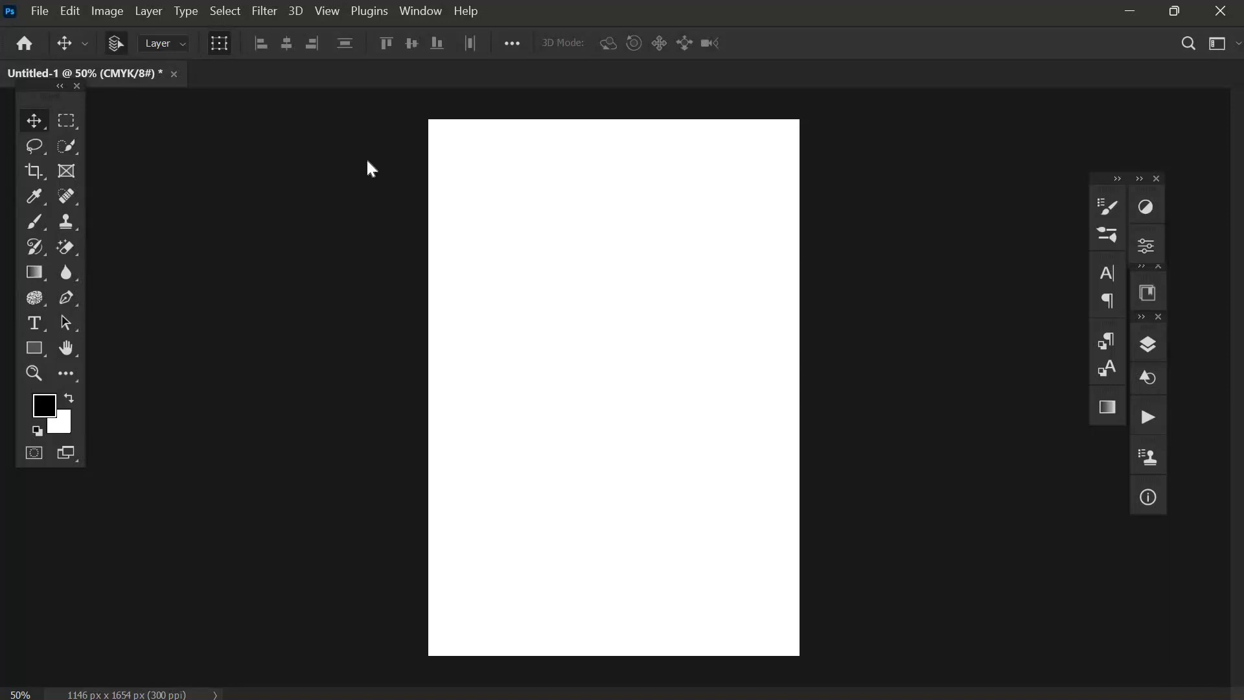
Show the rulers and place horizontal guides along the canvas's upper and lower edges
key("ctrl+r")
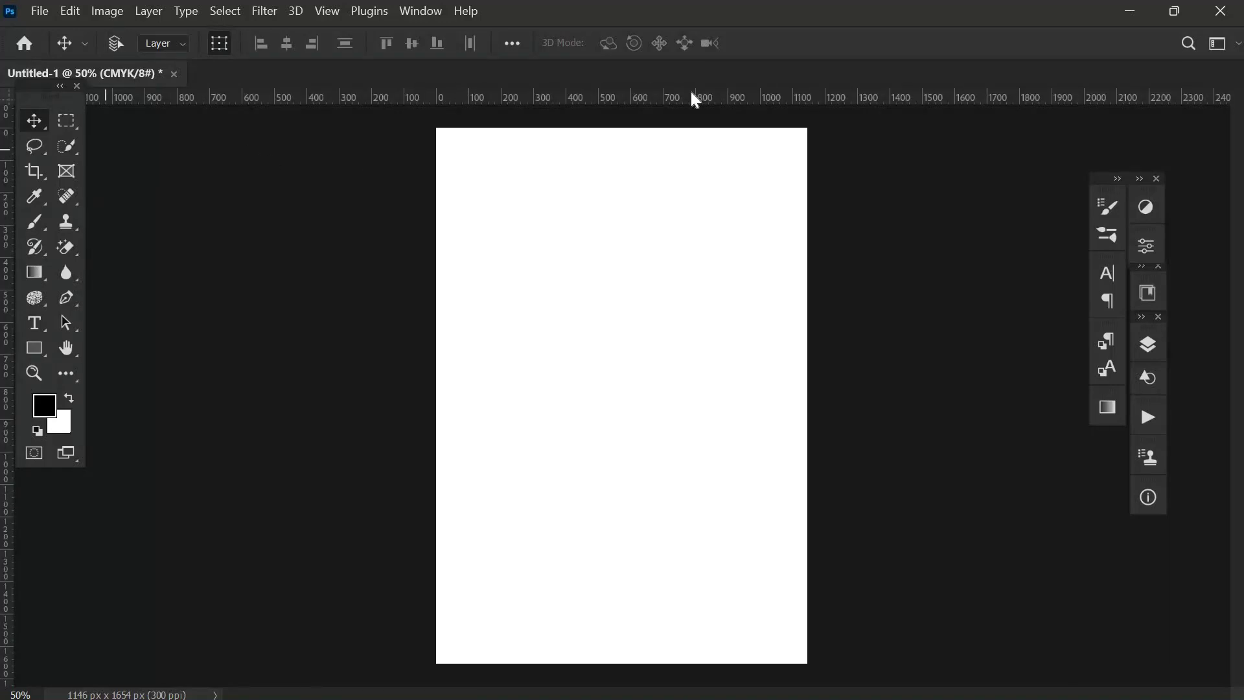
left_click_drag(620, 99, 609, 130)
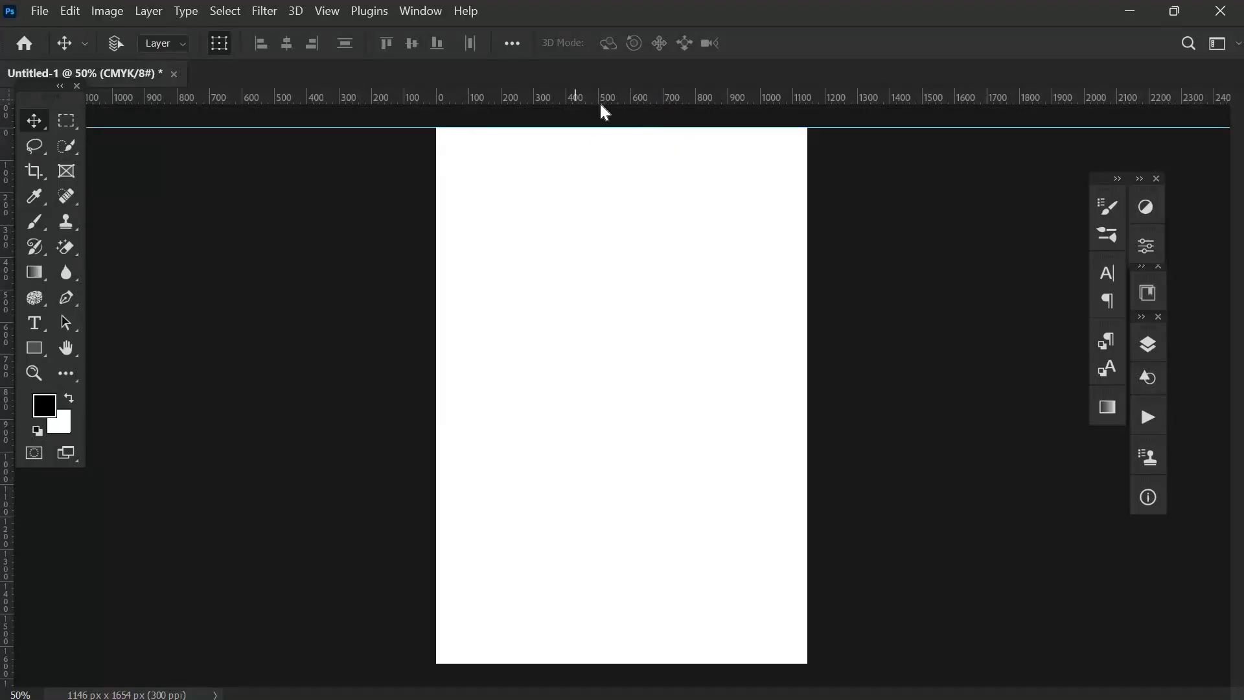
left_click_drag(600, 105, 613, 665)
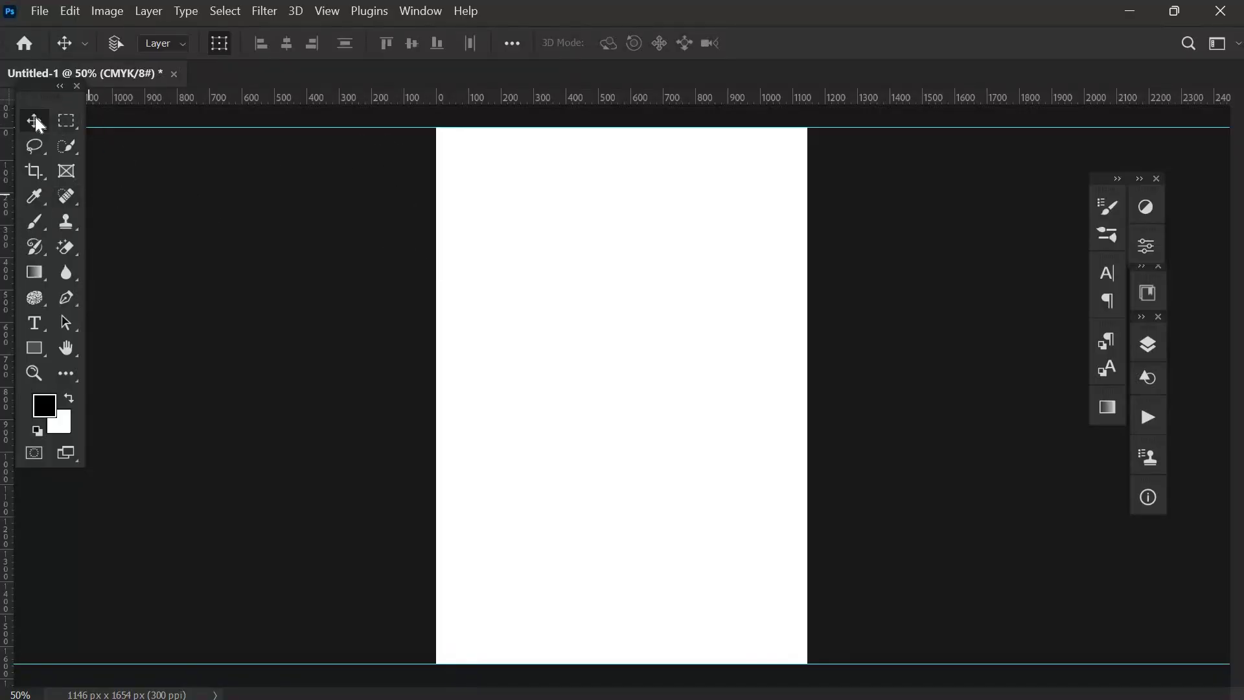
Place vertical guides along the canvas's left and right edges, moving the tools out of the ruler's way
left_click_drag(35, 88, 14, 250)
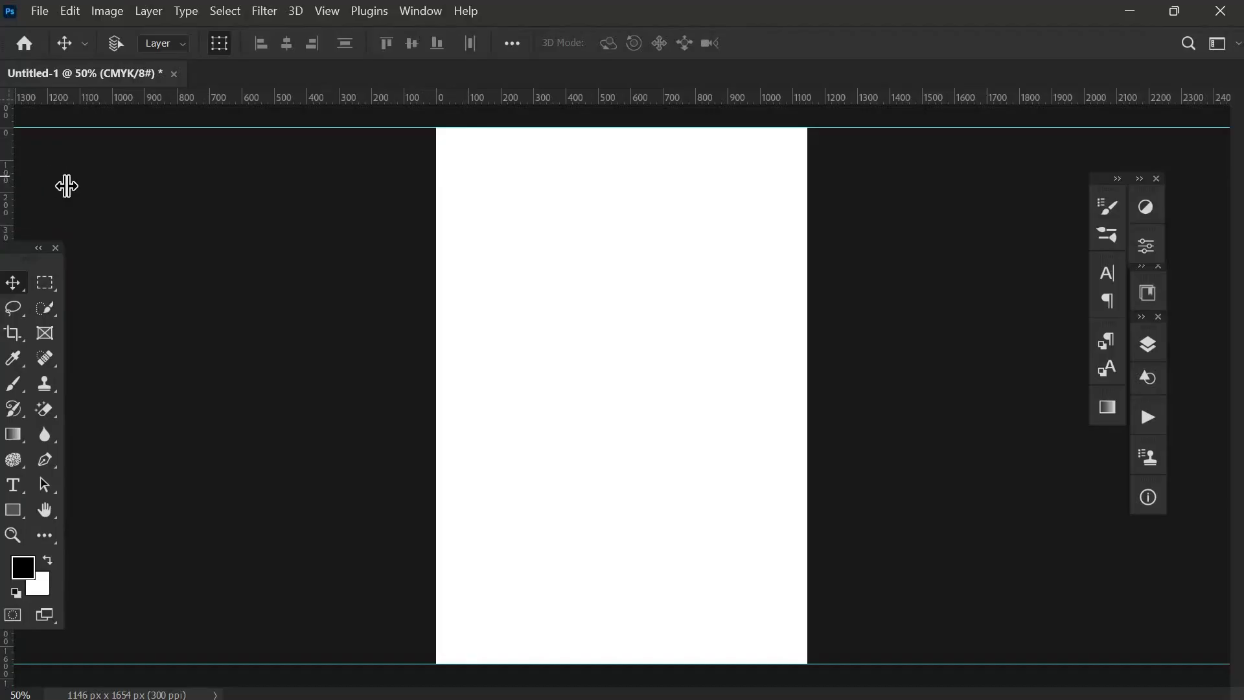
left_click_drag(67, 186, 432, 250)
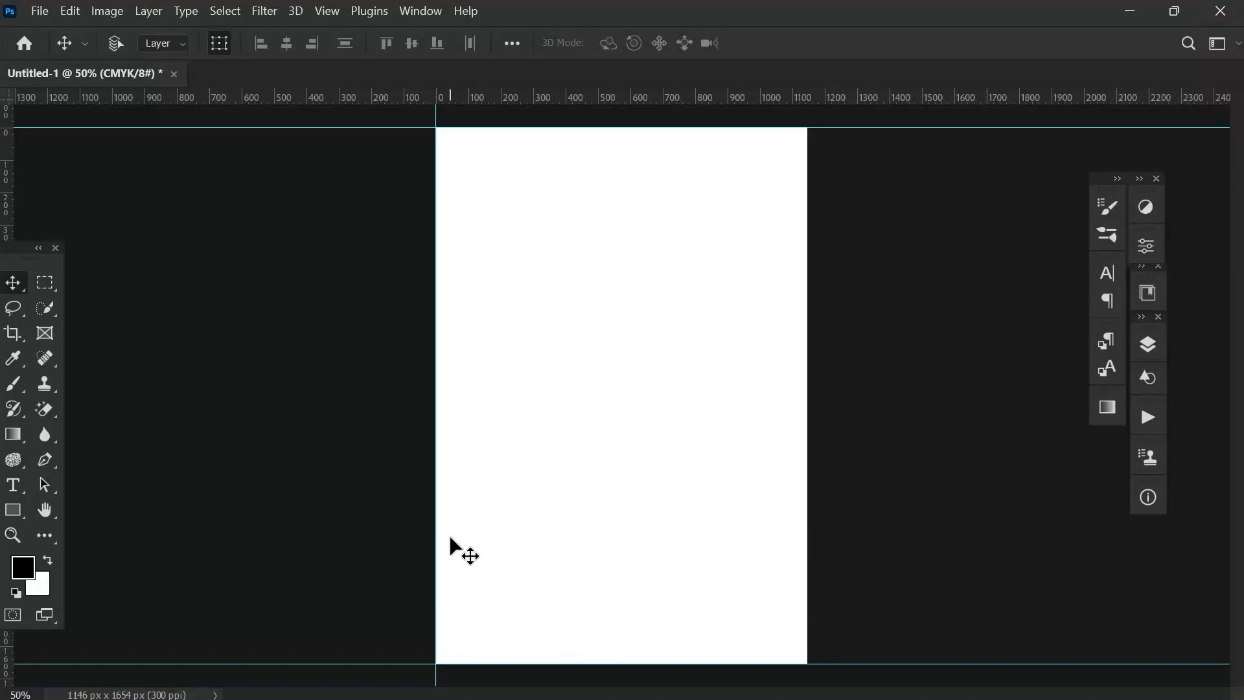
key("ctrl+minus")
key("ctrl+minus")
key("ctrl+minus")
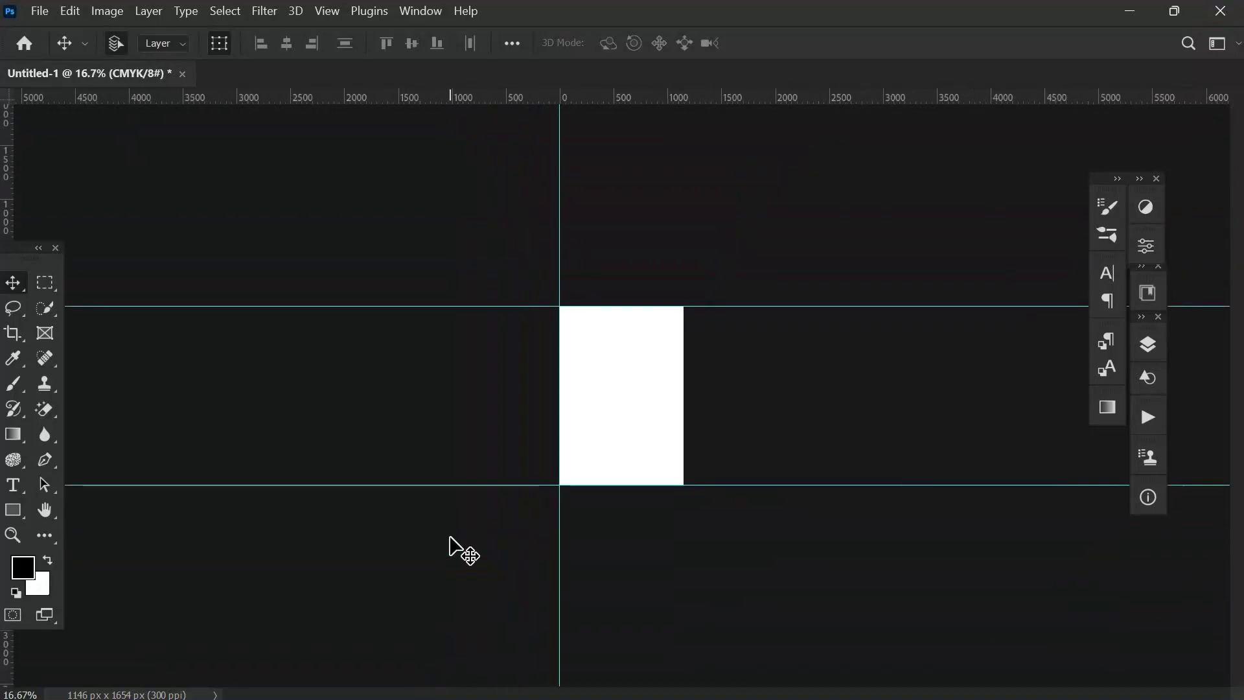
key("ctrl+minus")
key("ctrl+plus")
key("ctrl+plus")
key("ctrl+plus")
key("ctrl+plus")
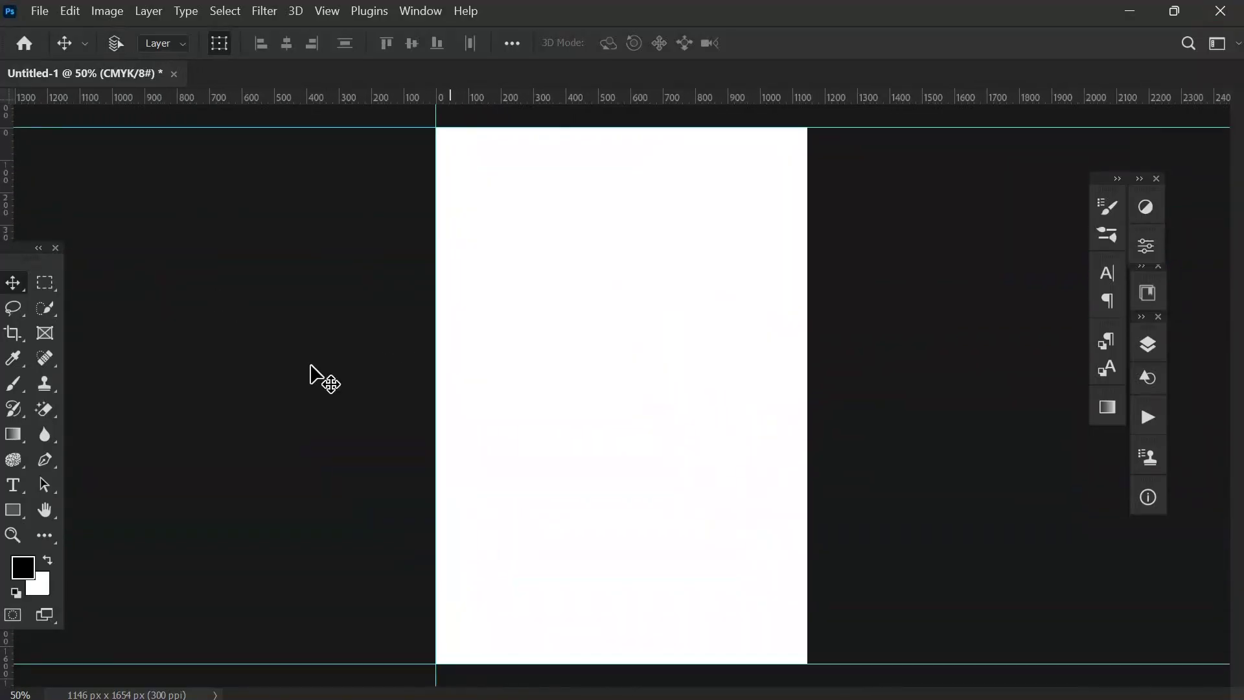
left_click_drag(14, 189, 806, 281)
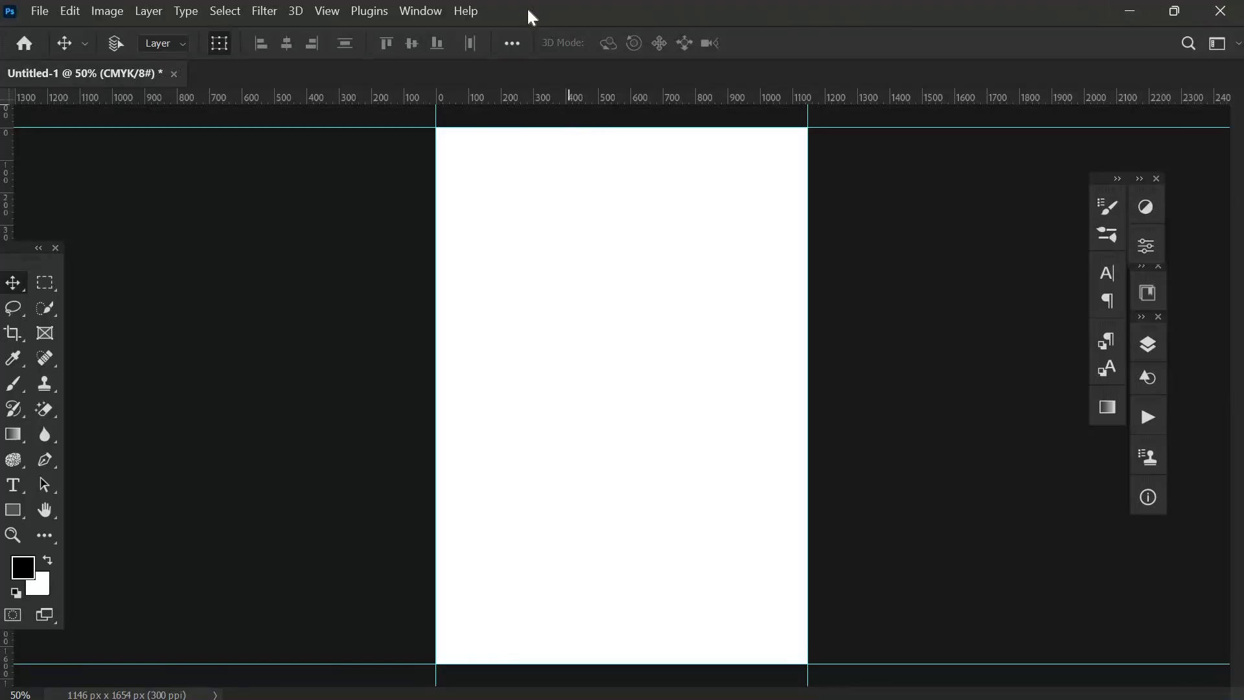
Enlarge the canvas to 10.5 cm wide and 14.8 cm high, with centimeters as the unit
left_click(107, 11)
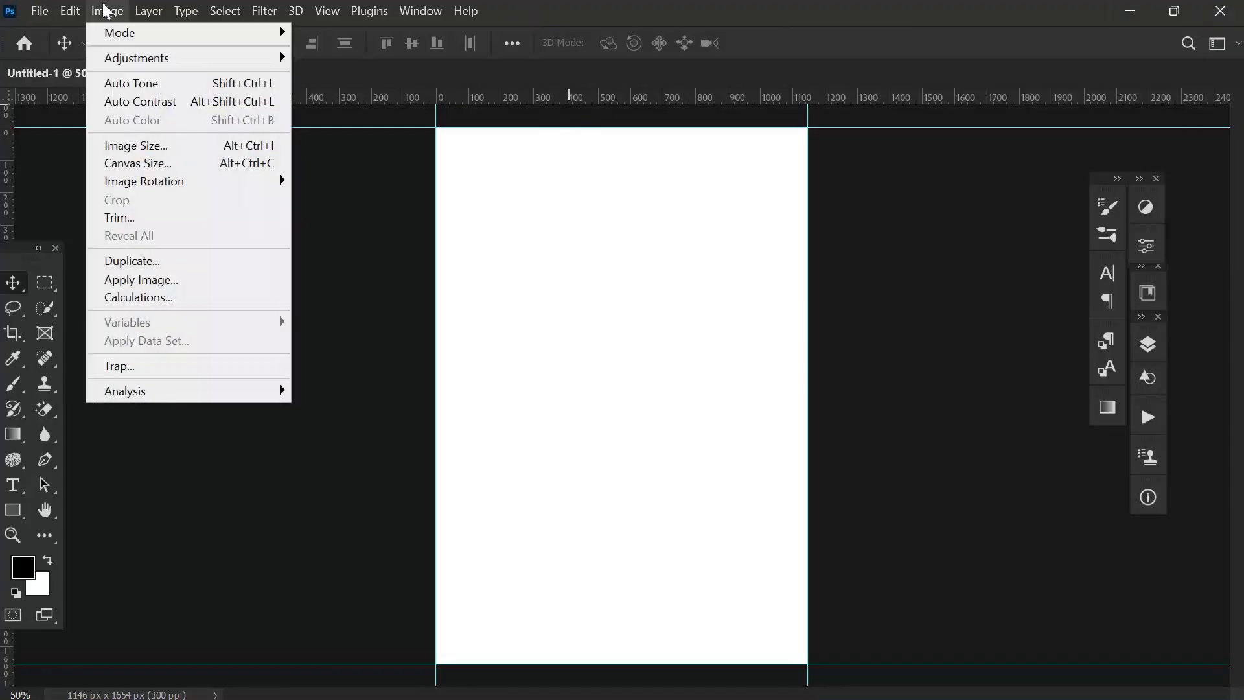
left_click(138, 163)
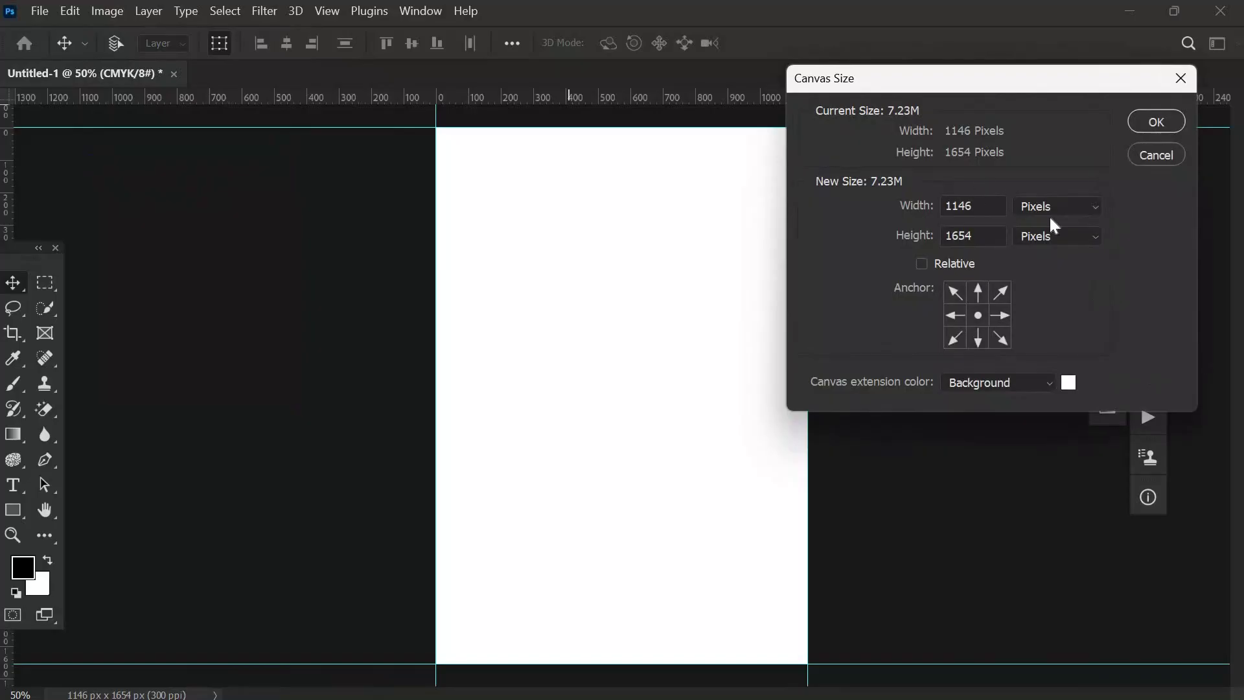
left_click(1058, 206)
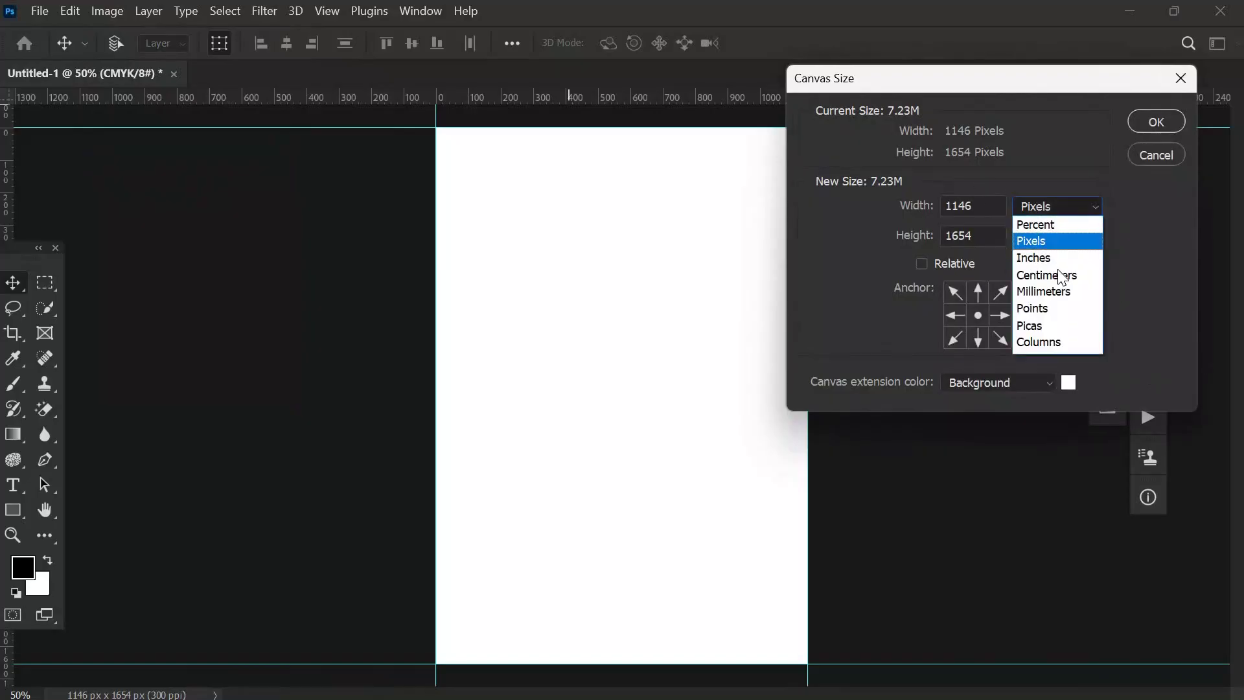
left_click(1066, 274)
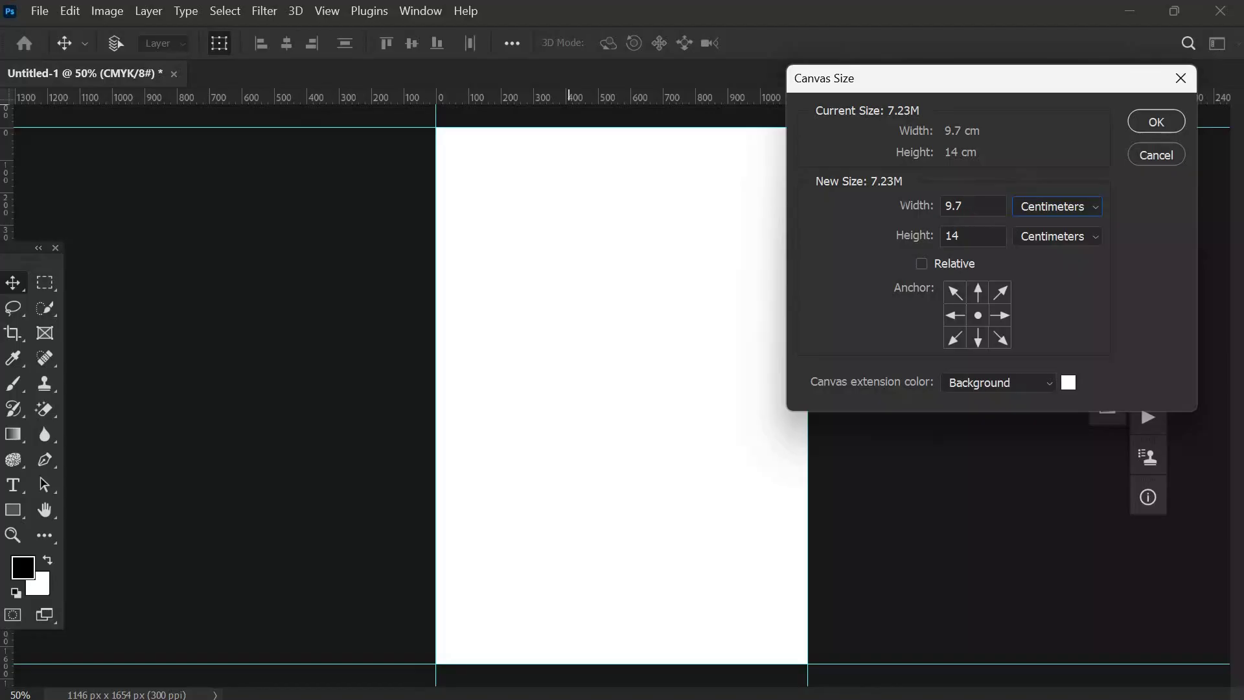
left_click(908, 209)
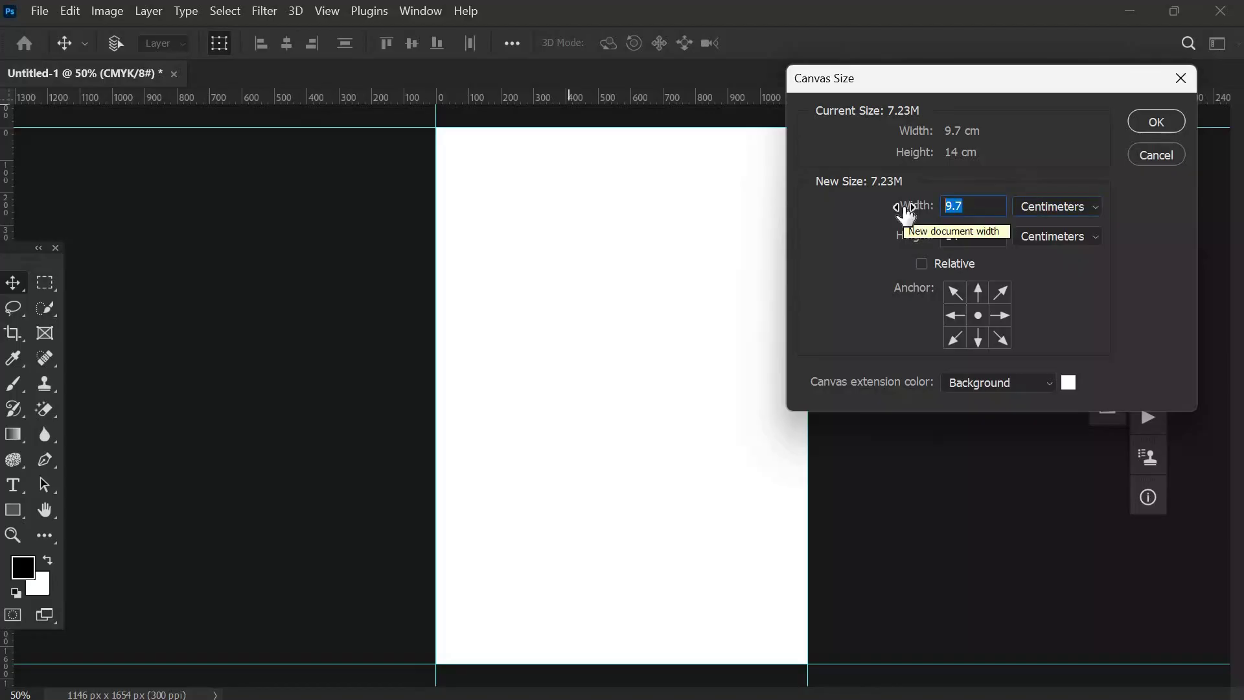
type("10")
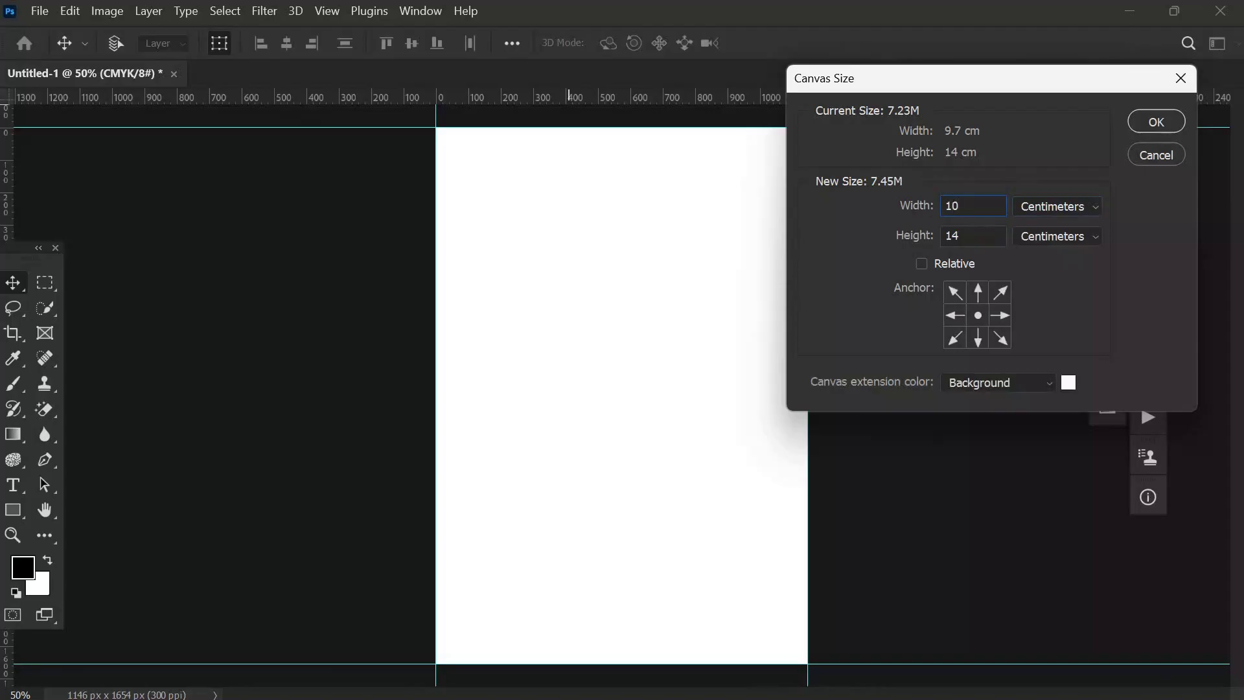
type(".5")
type(".")
type("8")
left_click(1159, 123)
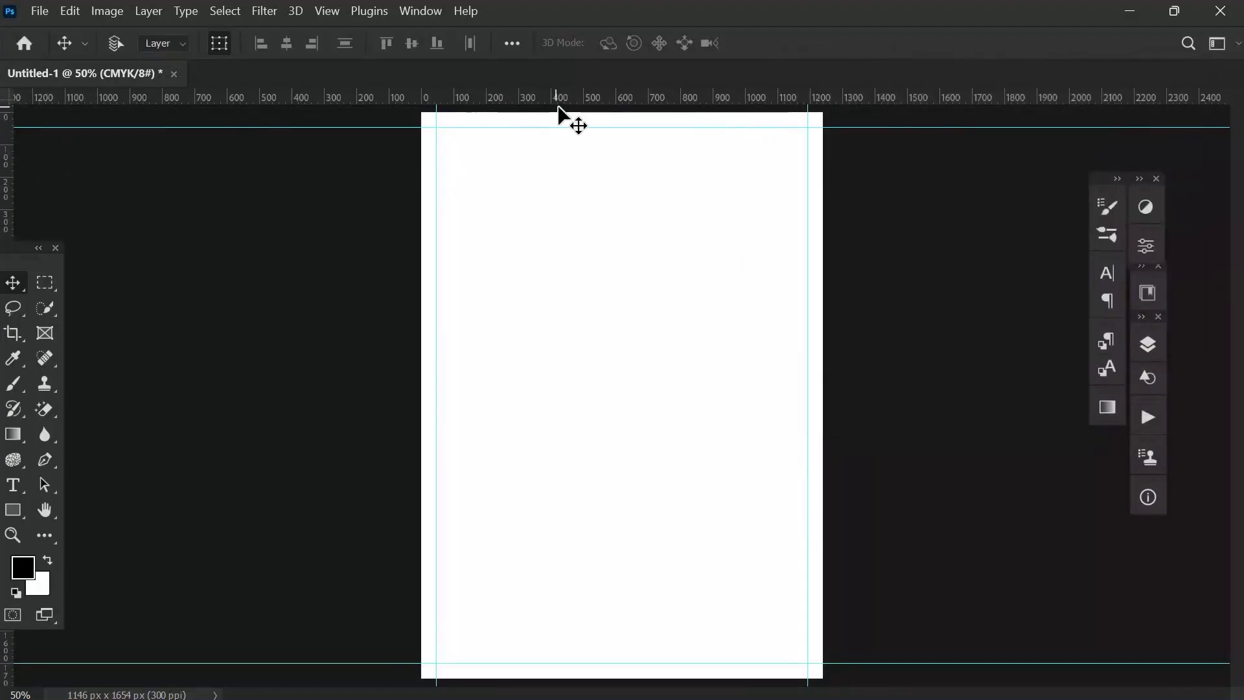
left_click_drag(566, 421, 574, 539)
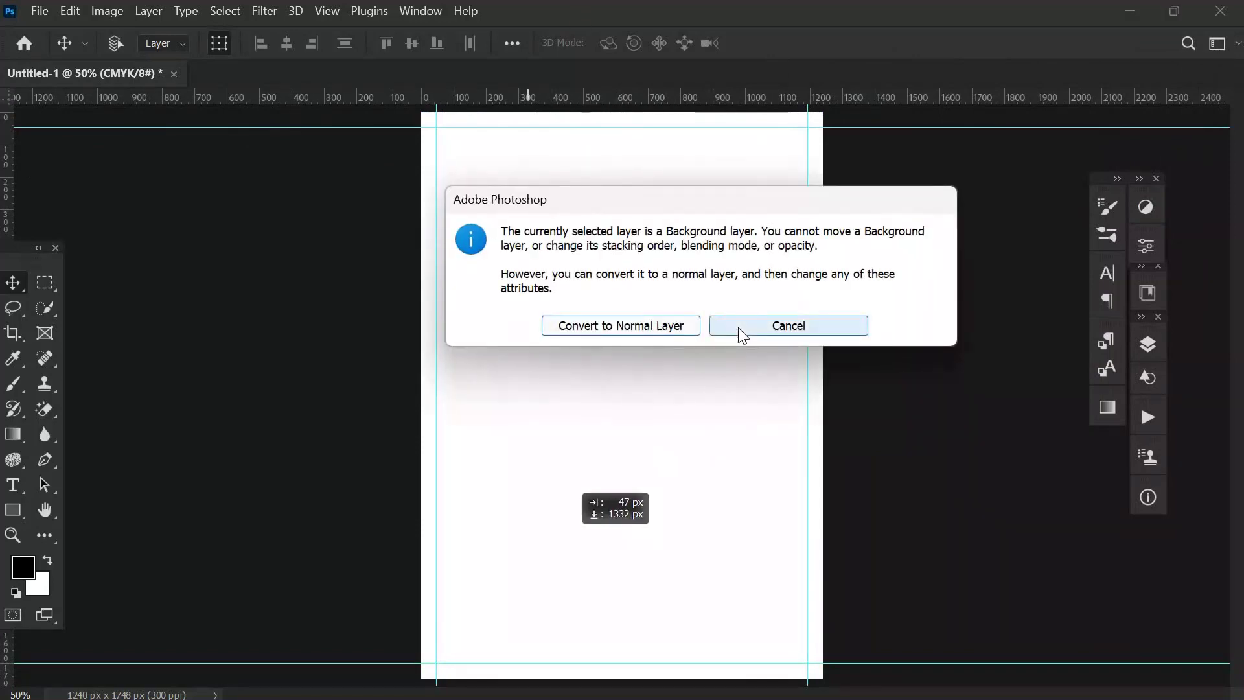
left_click(738, 327)
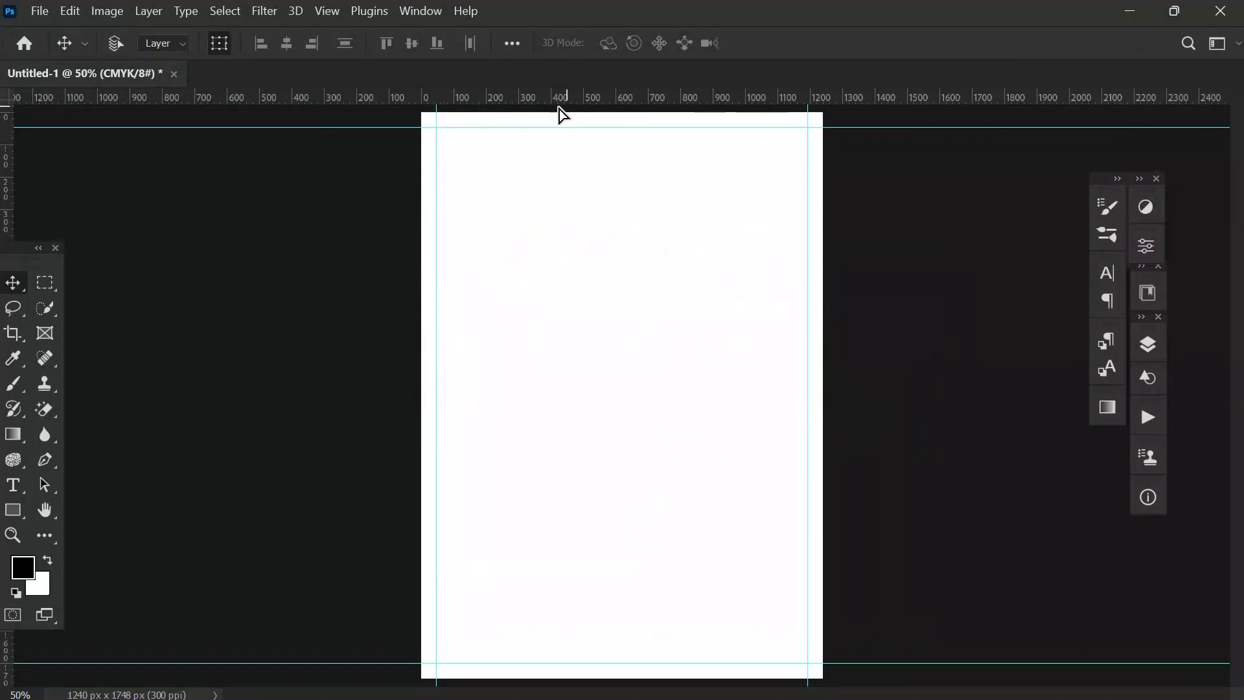
left_click_drag(563, 114, 563, 129)
left_click(749, 330)
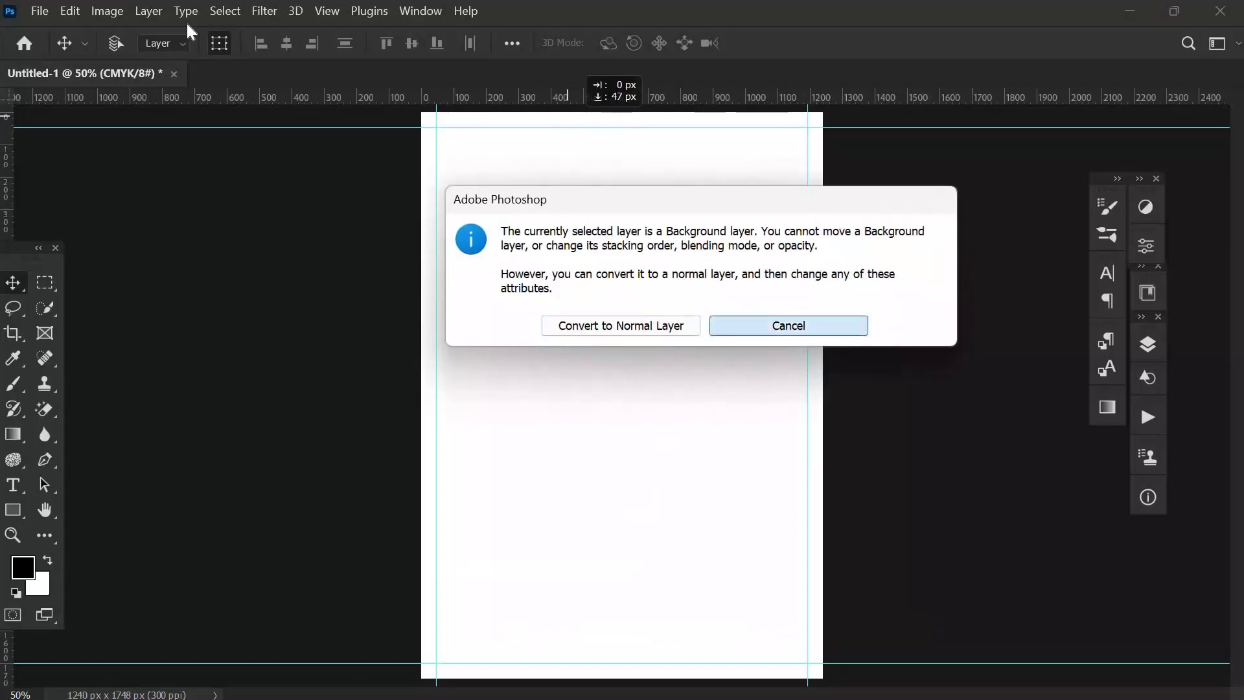
Place horizontal guides exactly along the lower and upper edges of the enlarged canvas
left_click_drag(278, 97, 340, 677)
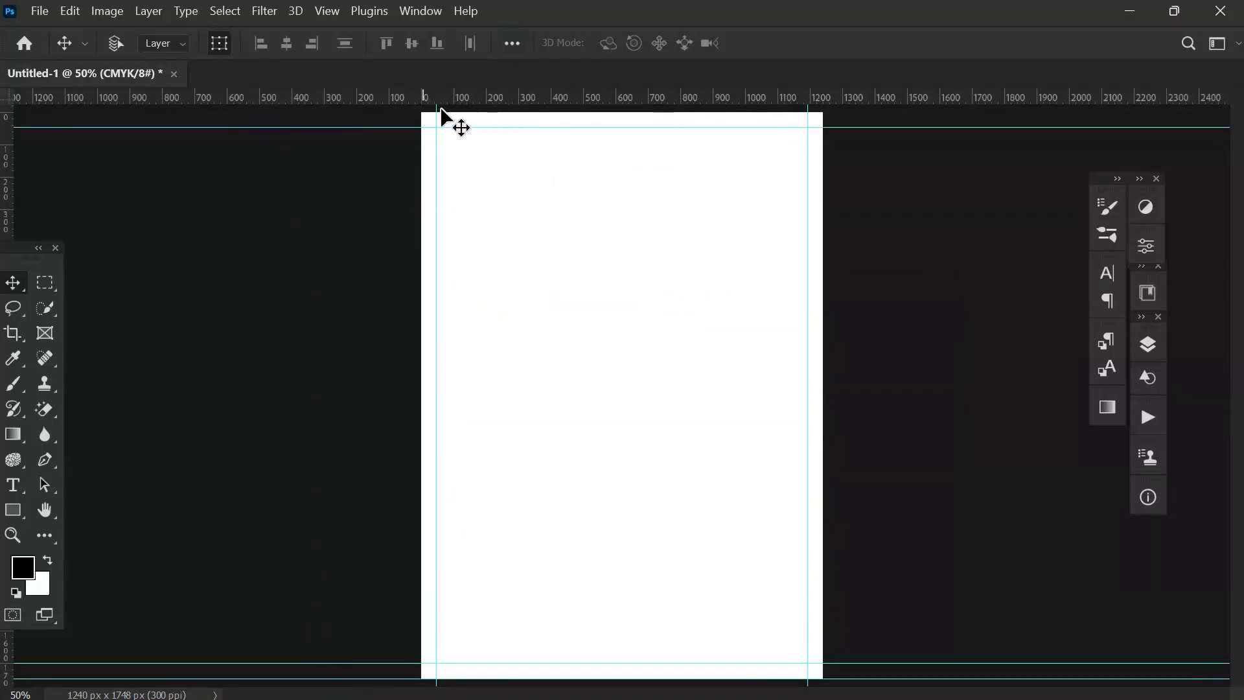
left_click_drag(406, 127, 374, 107)
left_click(739, 329)
left_click_drag(889, 127, 861, 114)
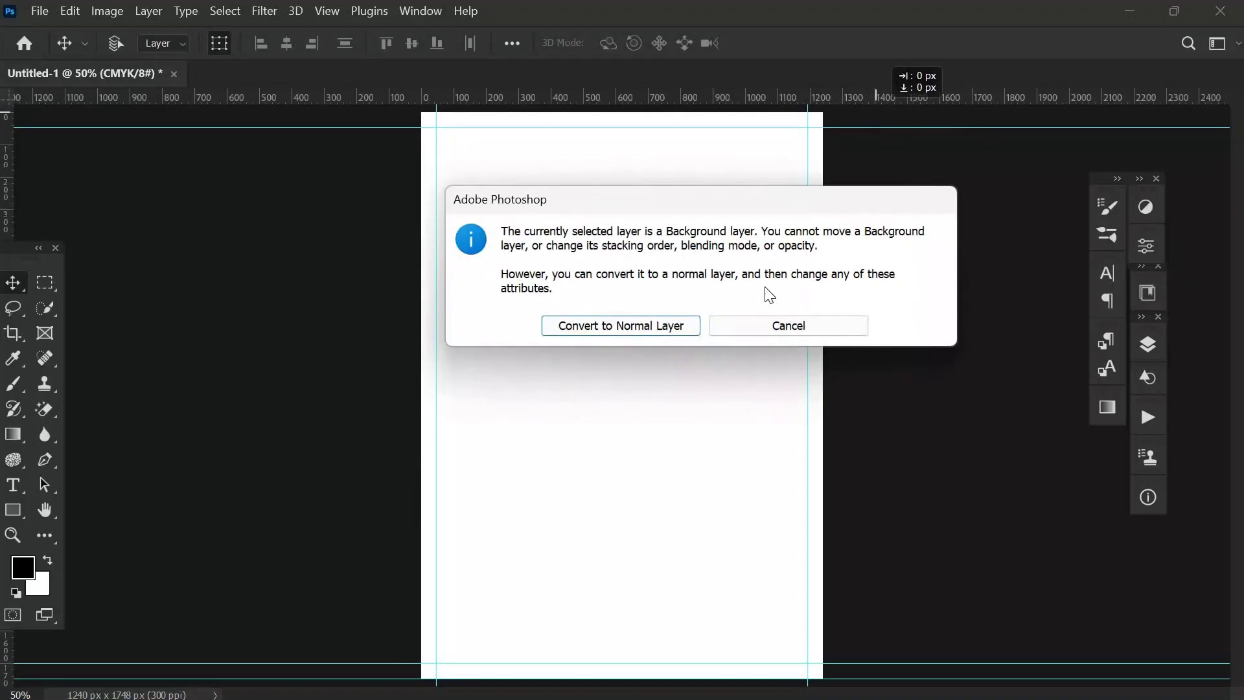
key("Escape")
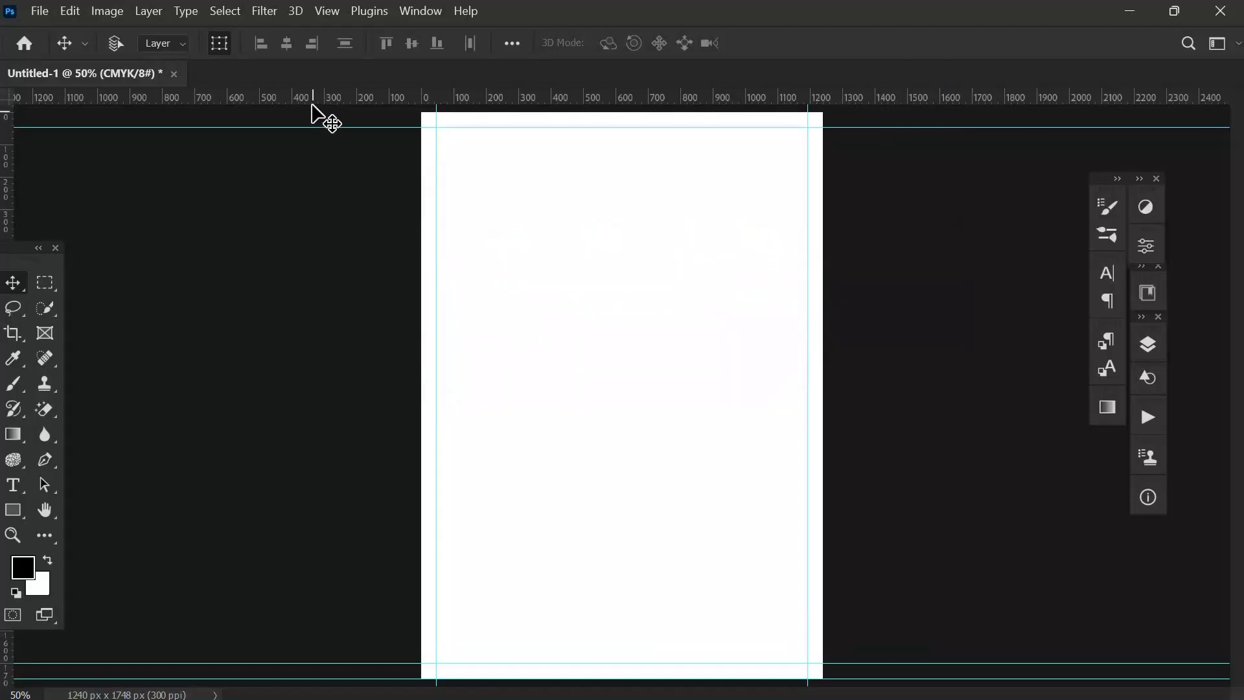
left_click_drag(327, 127, 331, 115)
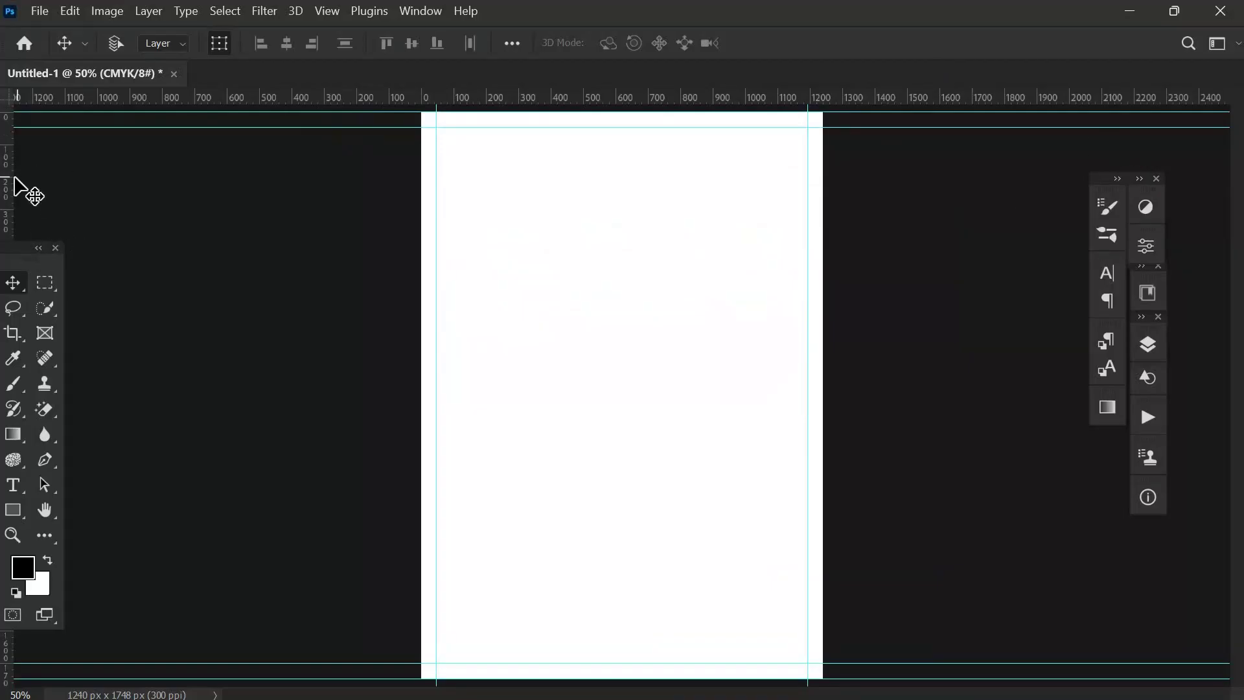
Place vertical guides exactly along both side edges of the enlarged canvas
left_click_drag(102, 186, 26, 190)
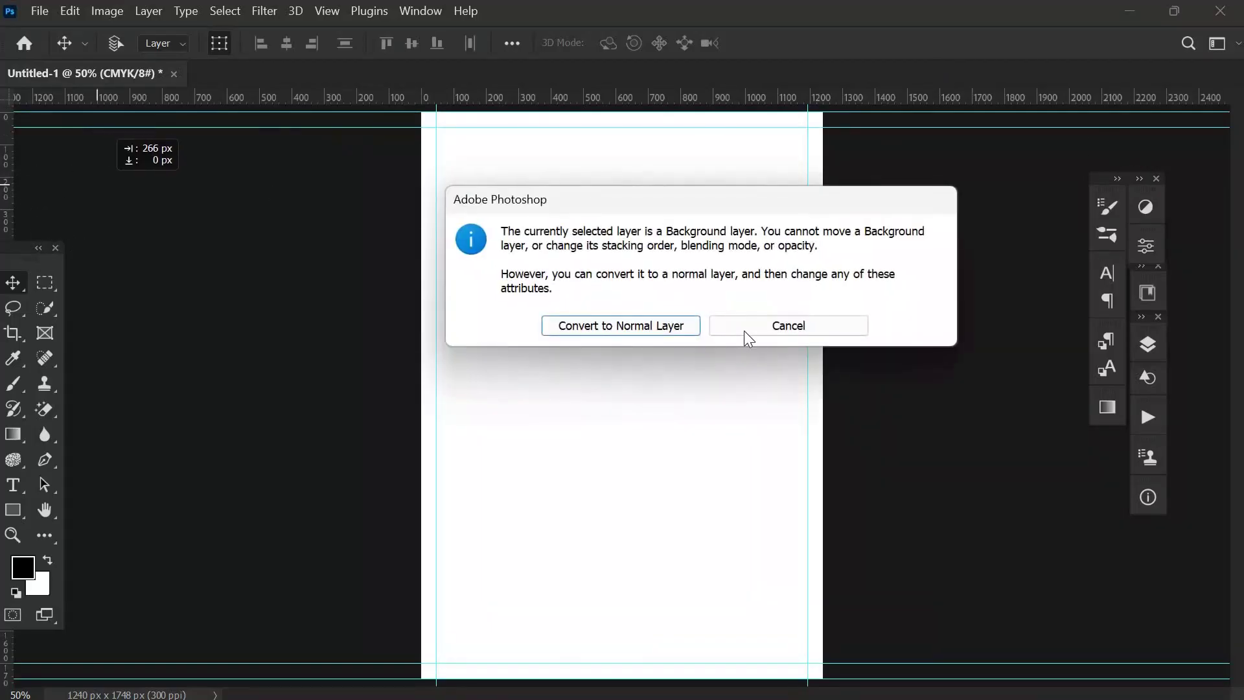
left_click(741, 327)
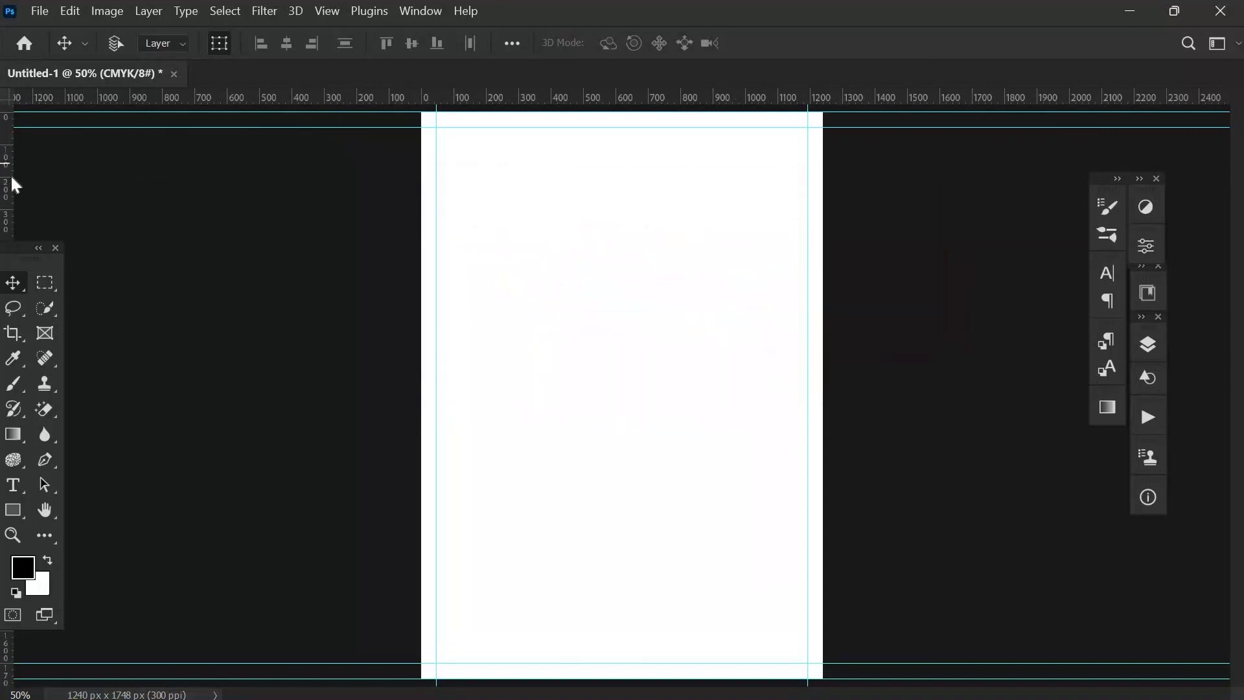
left_click_drag(6, 185, 810, 337)
left_click_drag(16, 154, 167, 169)
left_click_drag(5, 178, 438, 259)
left_click(689, 328)
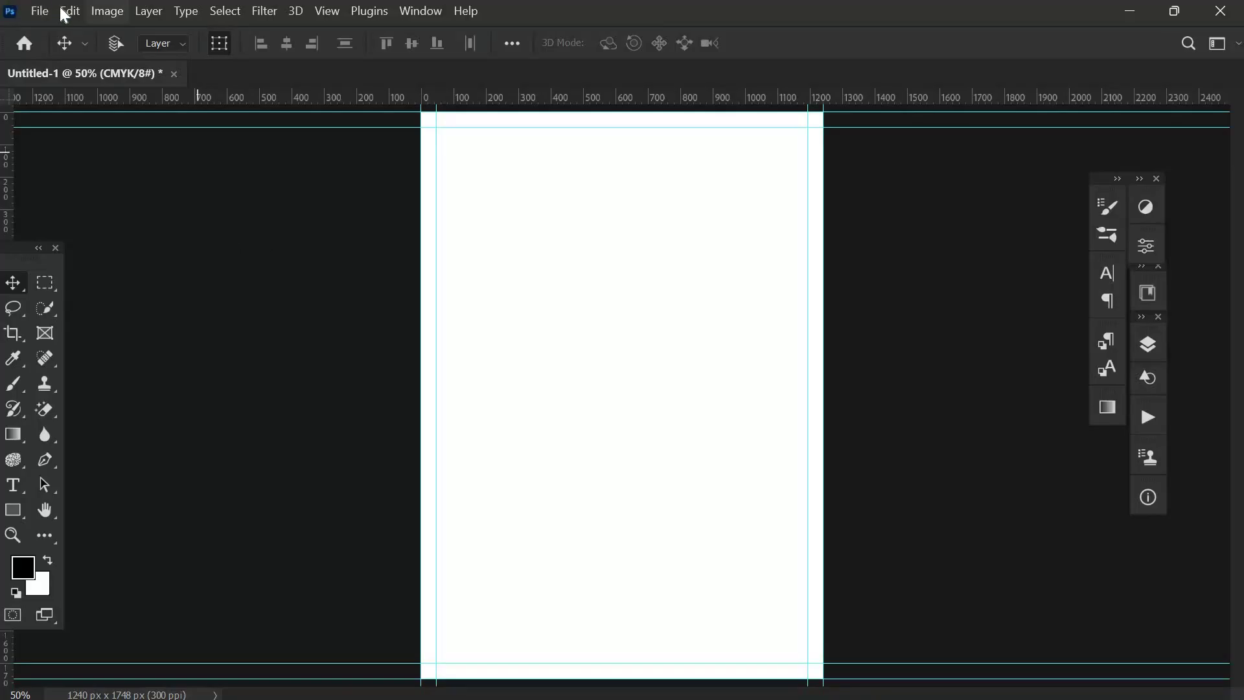
Extend the canvas to 10.9 cm wide and 15.2 cm high, with centimeters as the unit
left_click(90, 8)
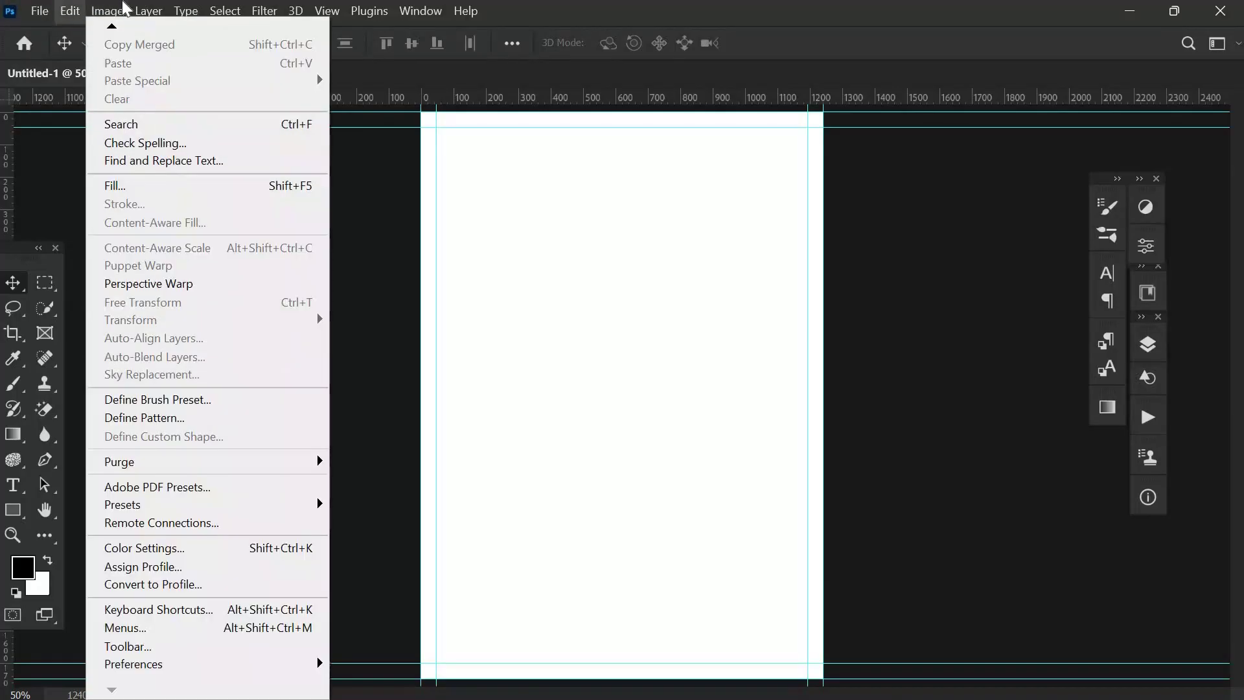
left_click(139, 163)
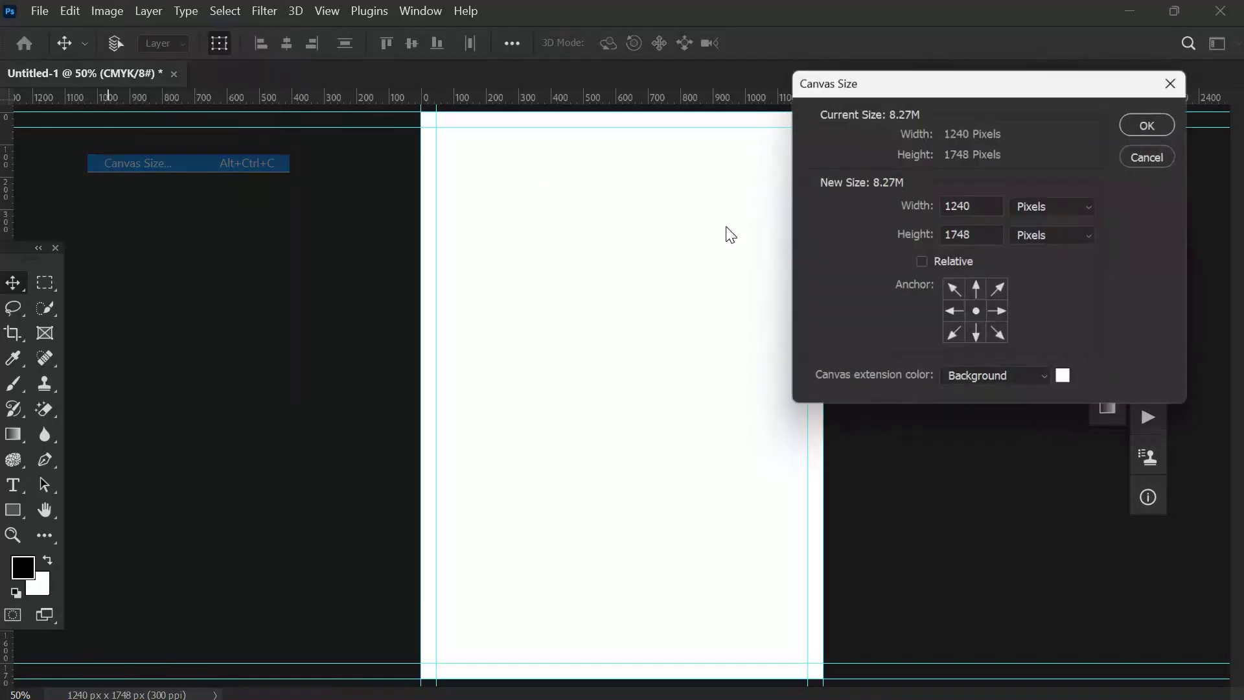
left_click(1089, 209)
left_click(1076, 279)
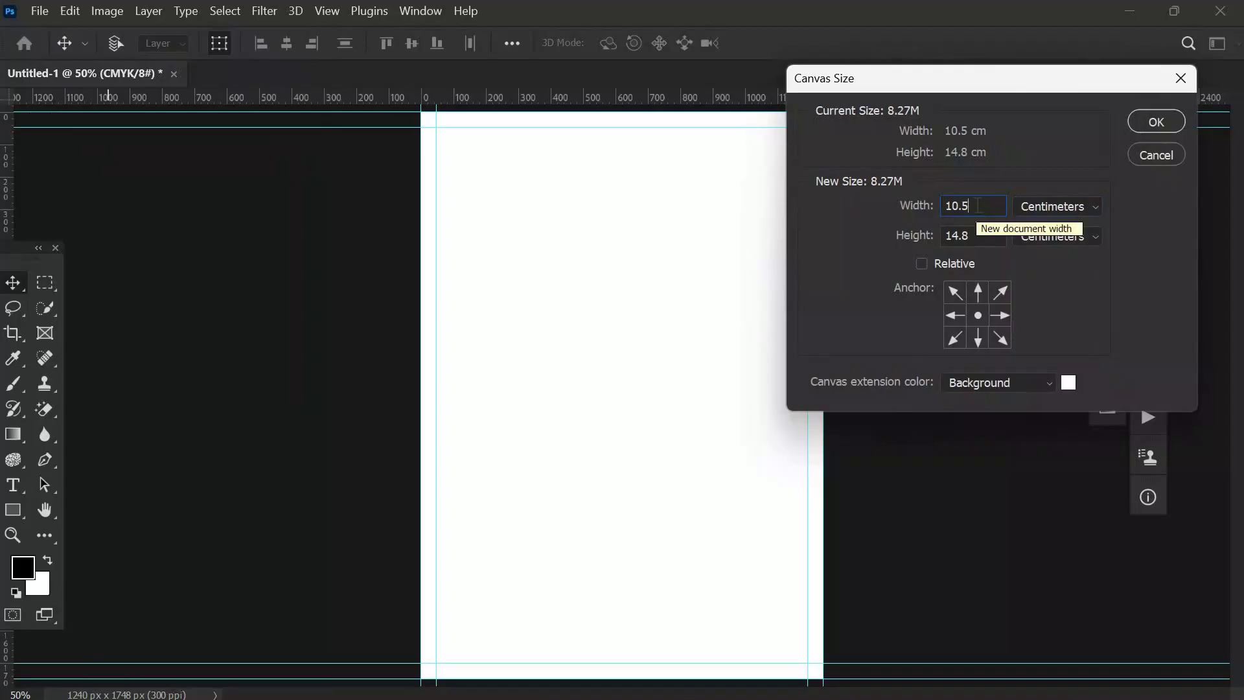
key("BackSpace")
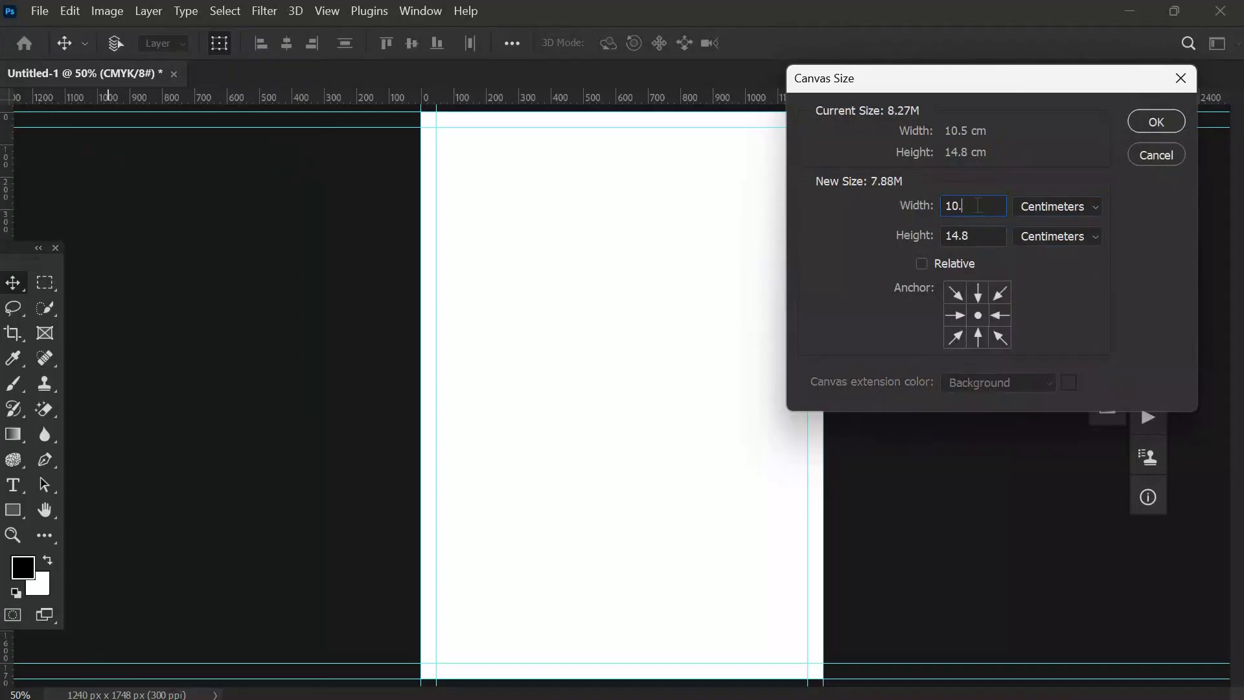
type("9")
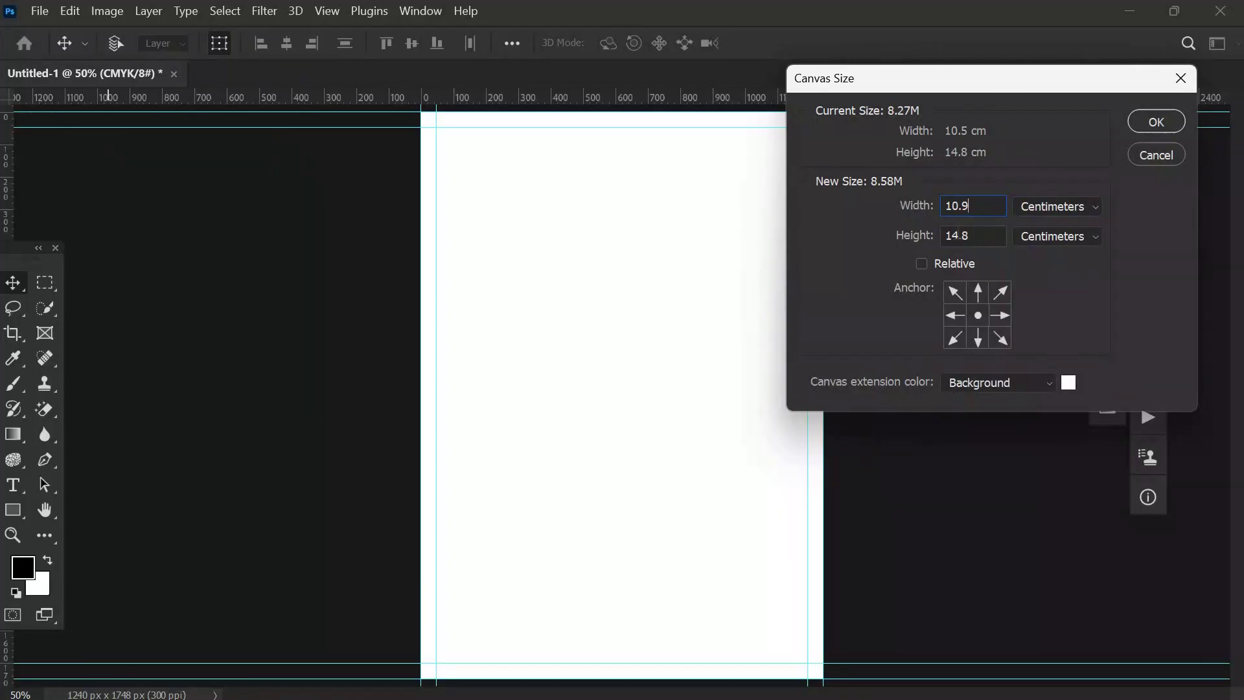
left_click_drag(970, 236, 954, 235)
key("BackSpace")
type("5.2")
left_click(1158, 123)
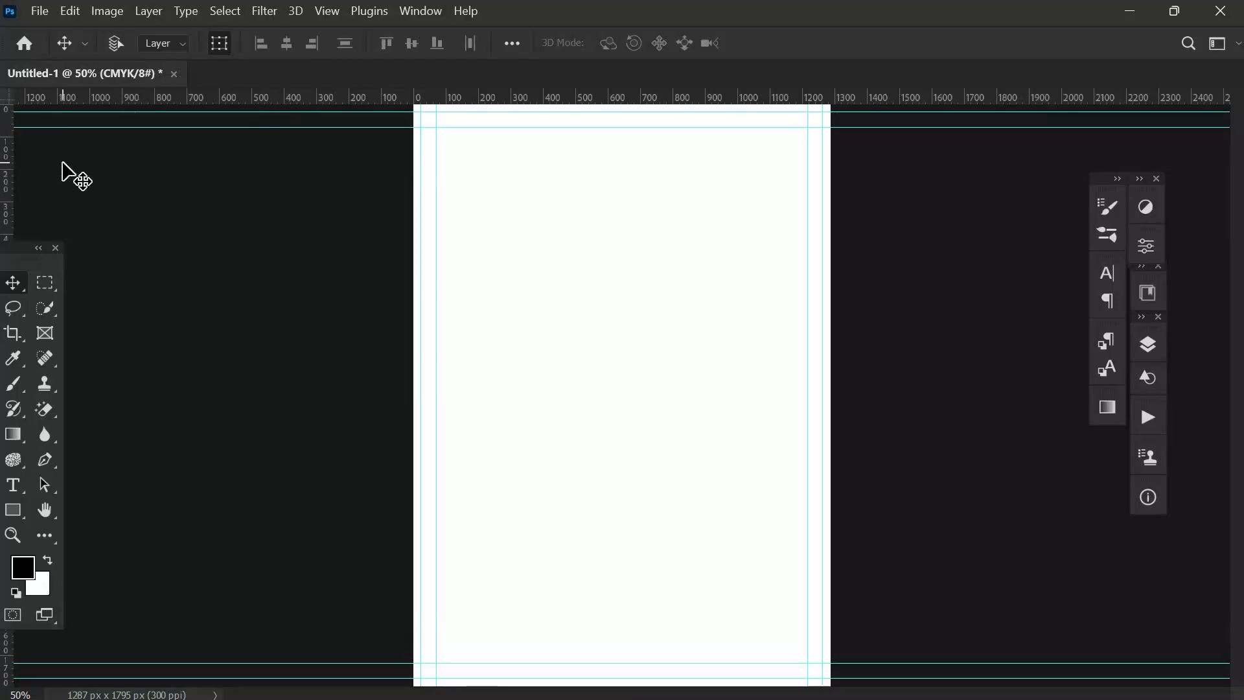
Place an outermost set of guides along all four edges of the extended canvas
key("ctrl+minus")
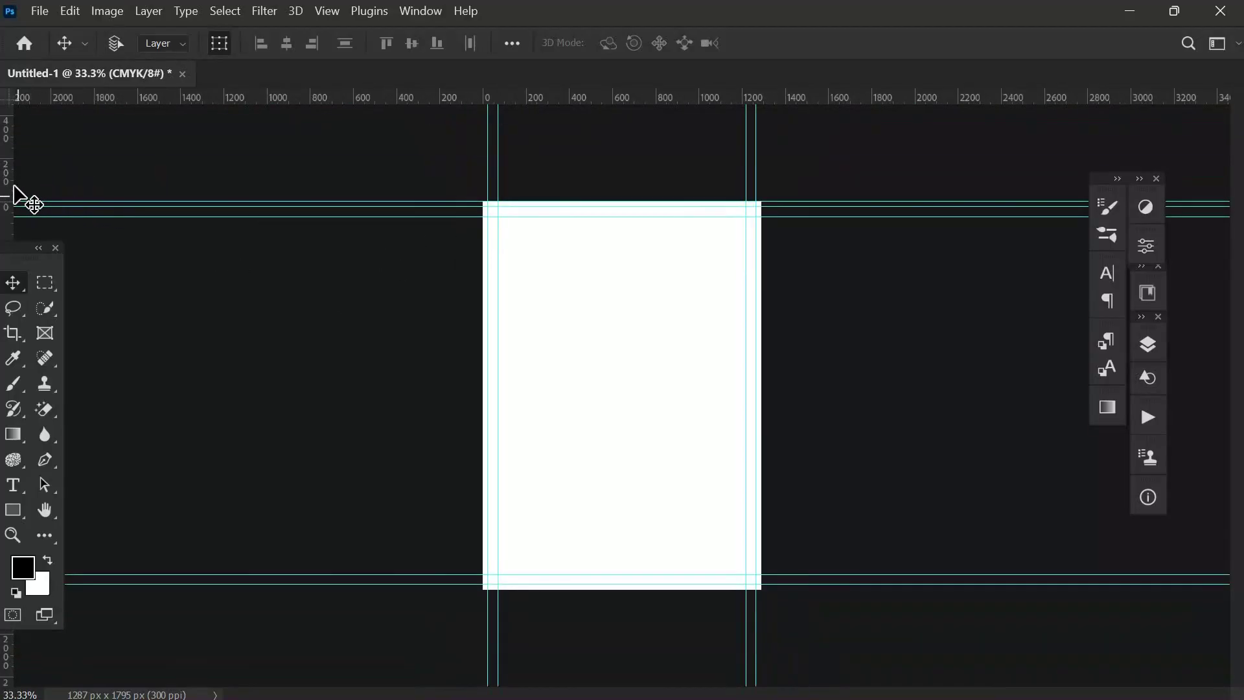
left_click_drag(114, 180, 234, 241)
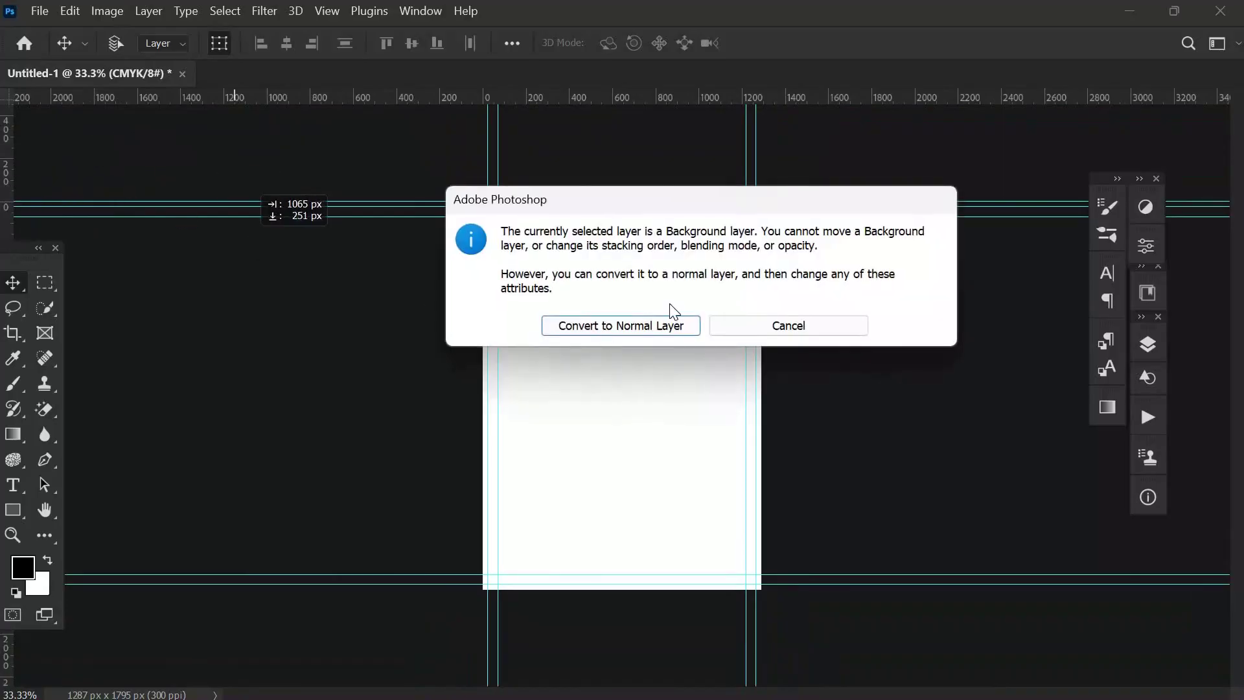
left_click(723, 332)
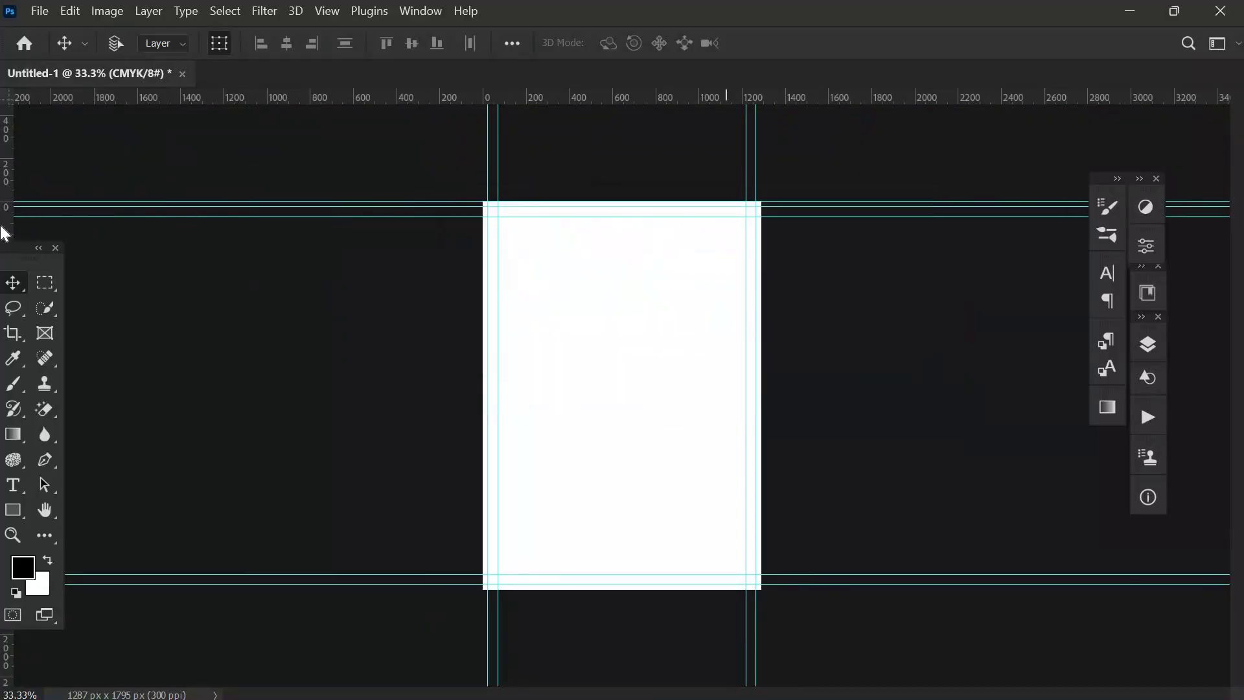
left_click_drag(35, 223, 512, 266)
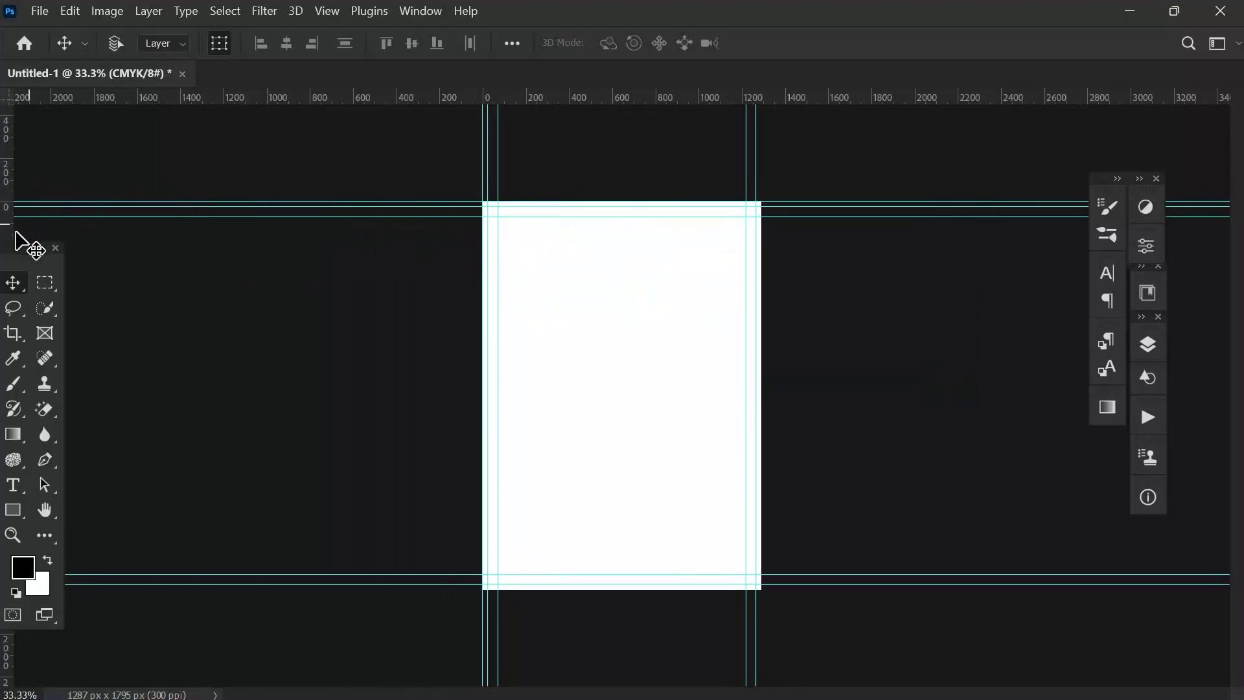
left_click_drag(14, 234, 760, 310)
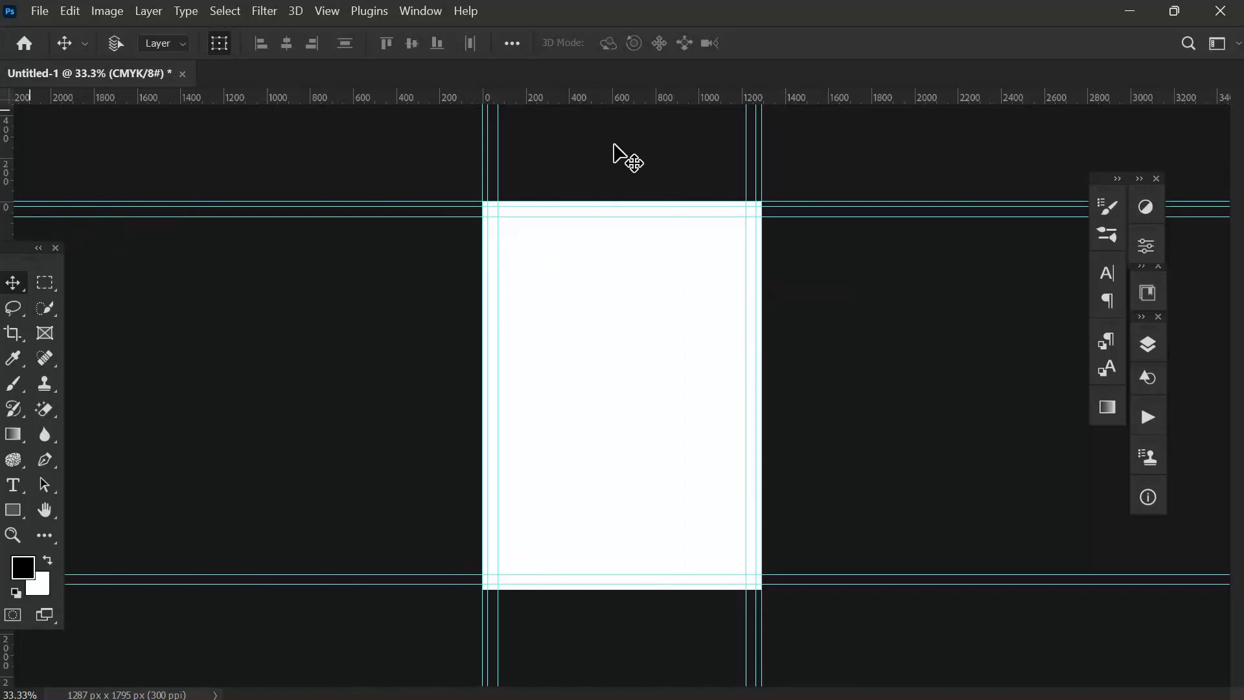
left_click_drag(629, 98, 680, 586)
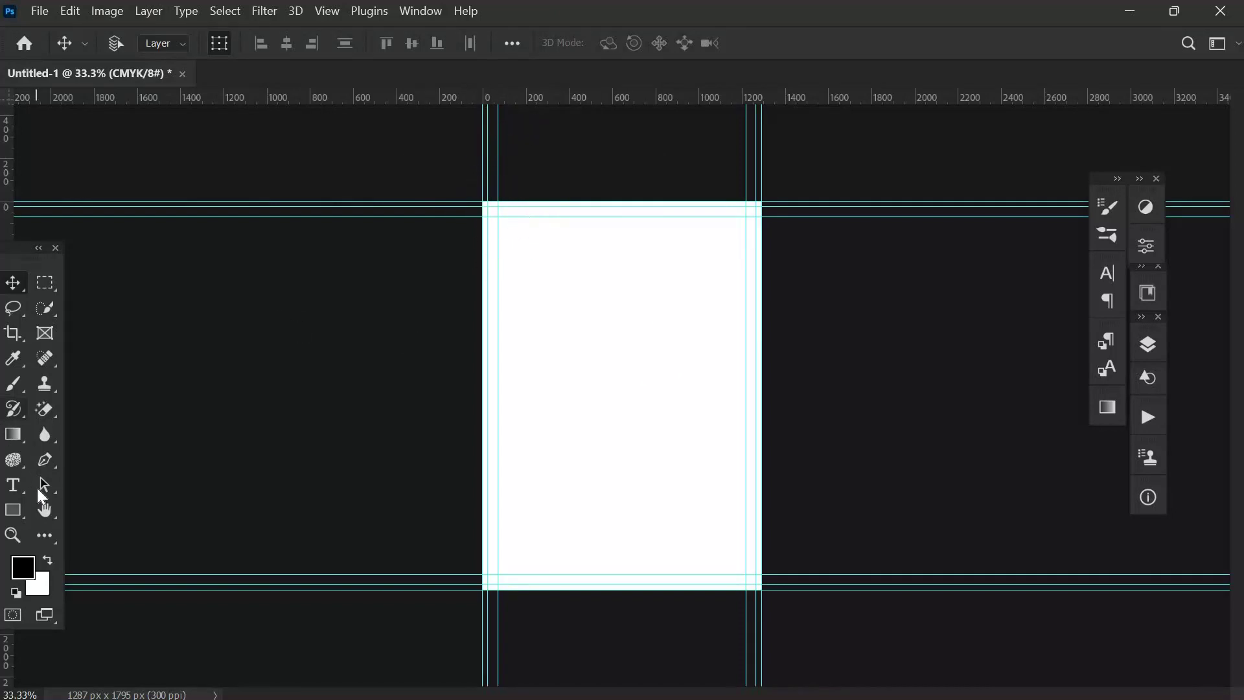
Start a text line in the upper part of the page with the Type tool and enter LE MARC
left_click(13, 485)
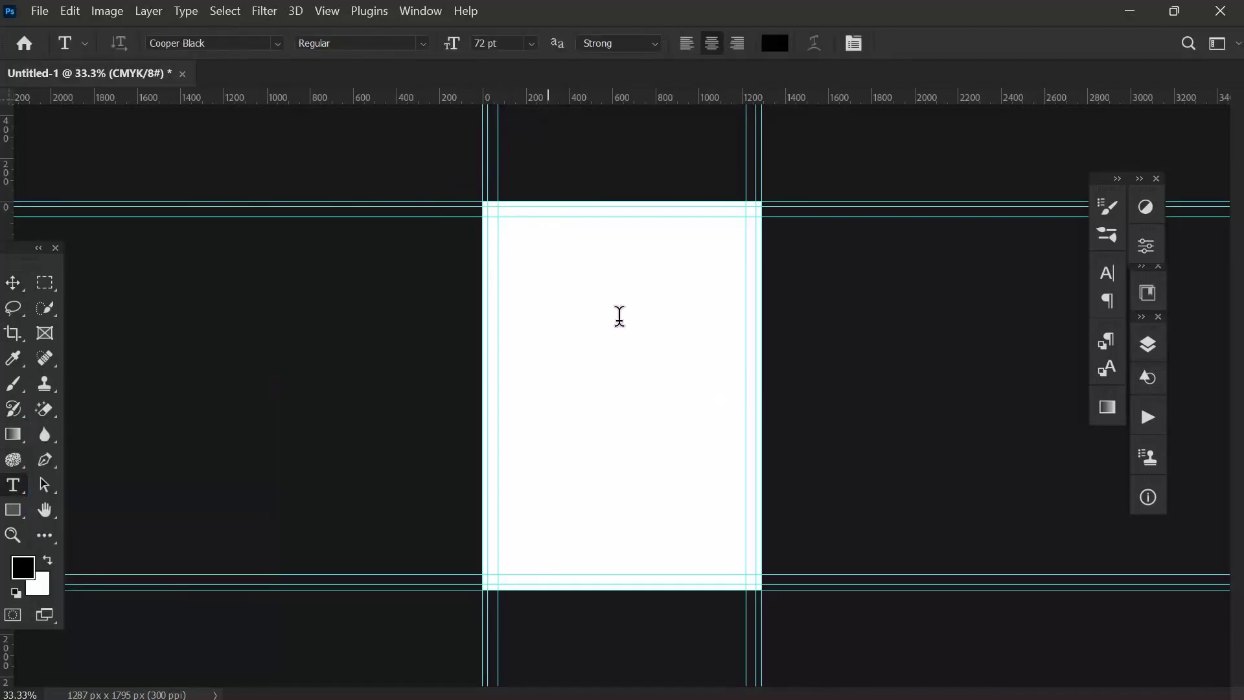
left_click(620, 315)
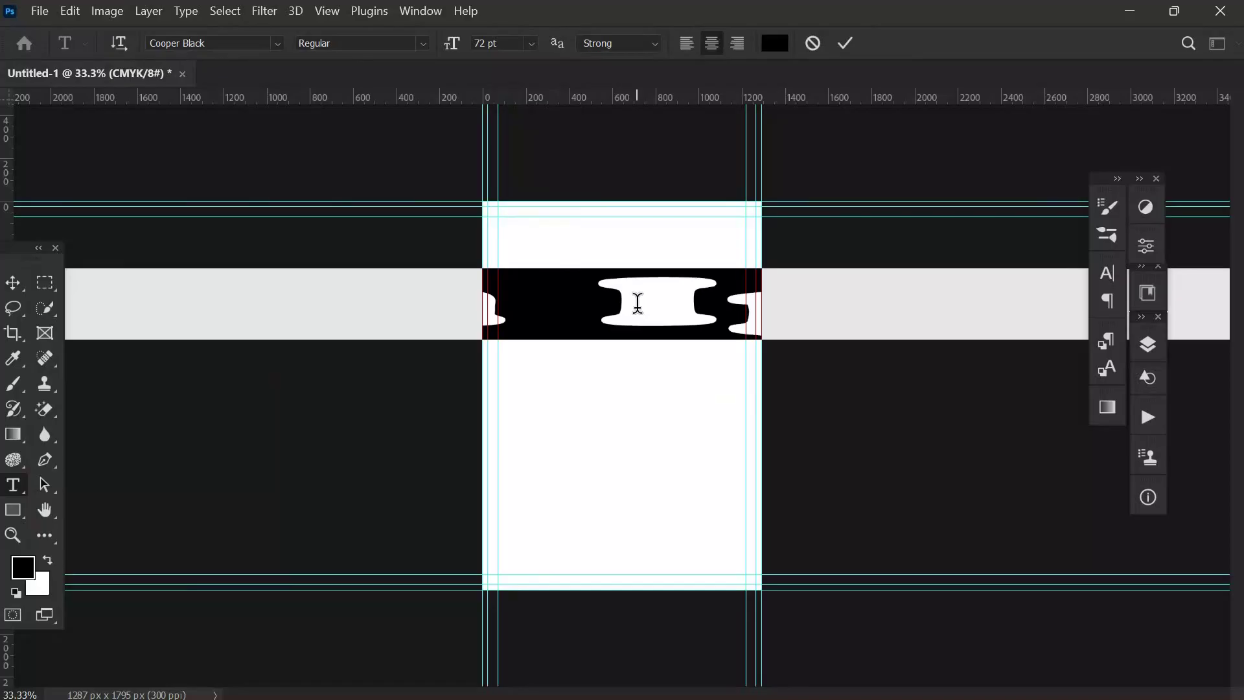
key("BackSpace")
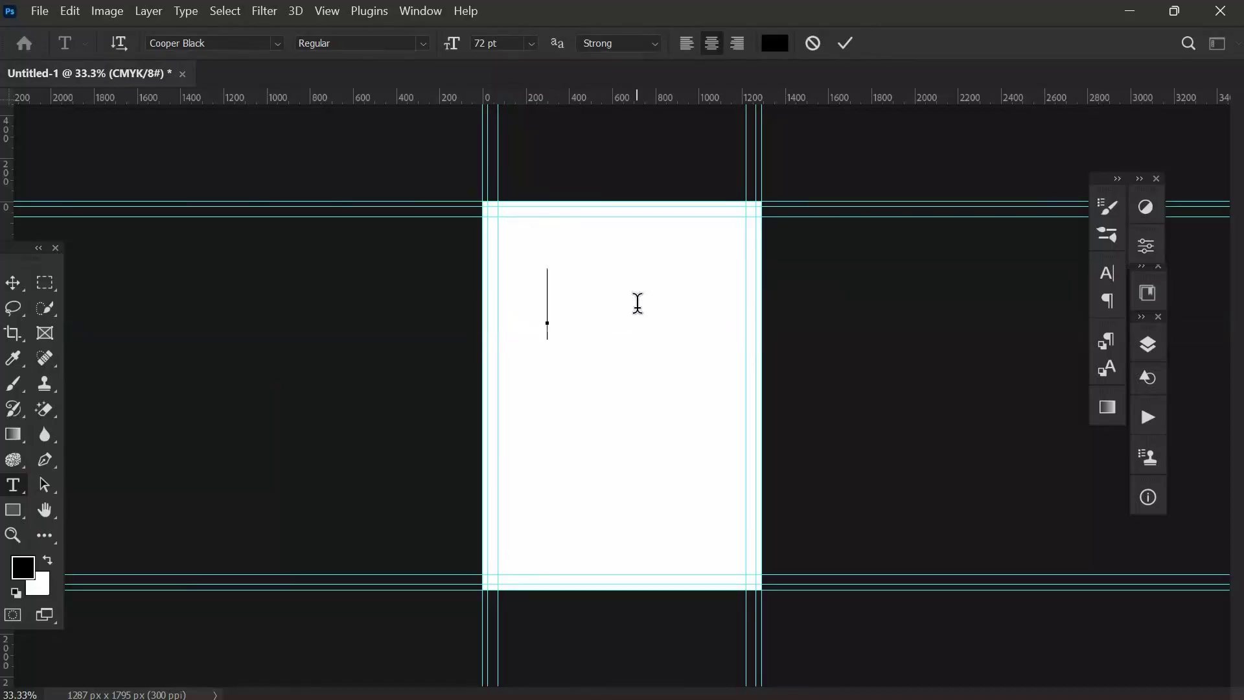
type("LE M")
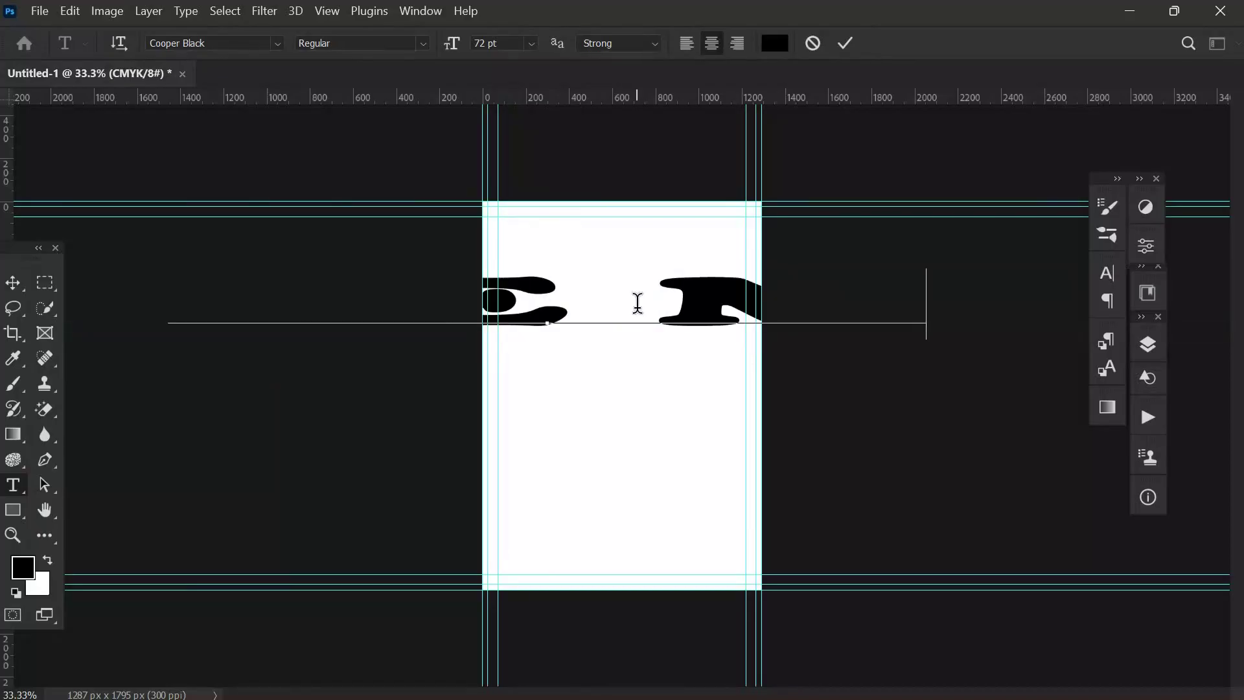
type("ARC")
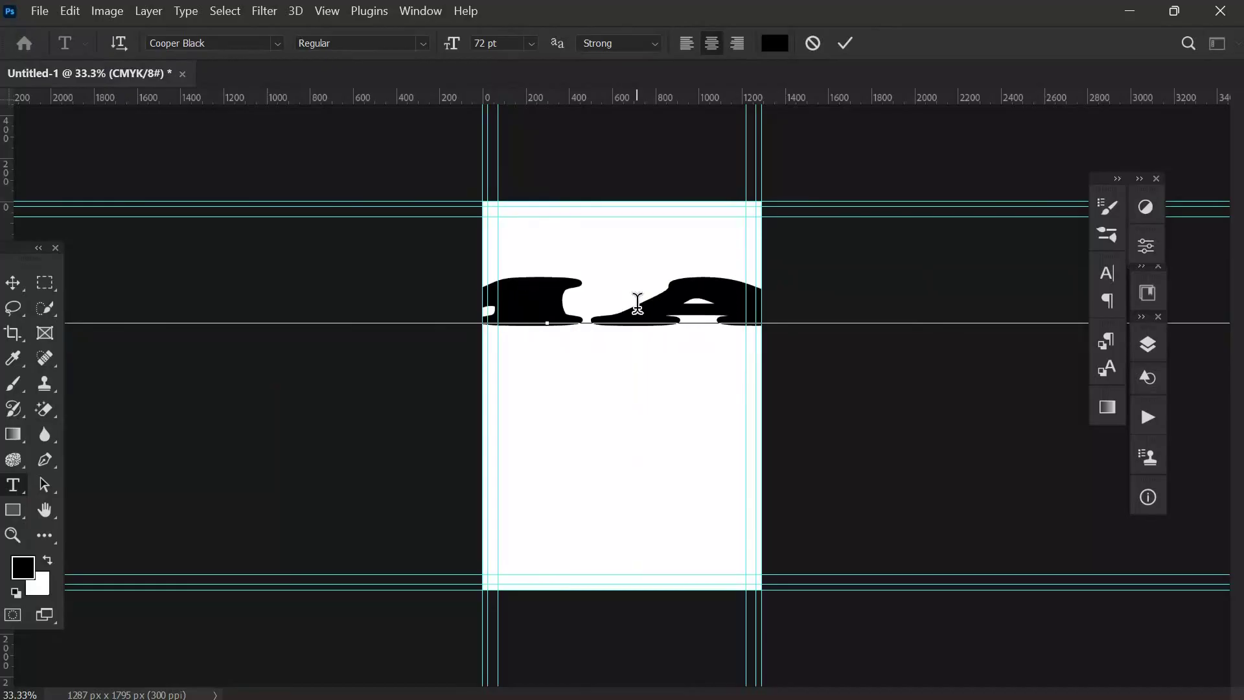
Erase the mistyped part of the text line and complete it as LE MATELAS
key("BackSpace")
key("BackSpace")
key("BackSpace")
key("BackSpace")
key("BackSpace")
key("BackSpace")
key("BackSpace")
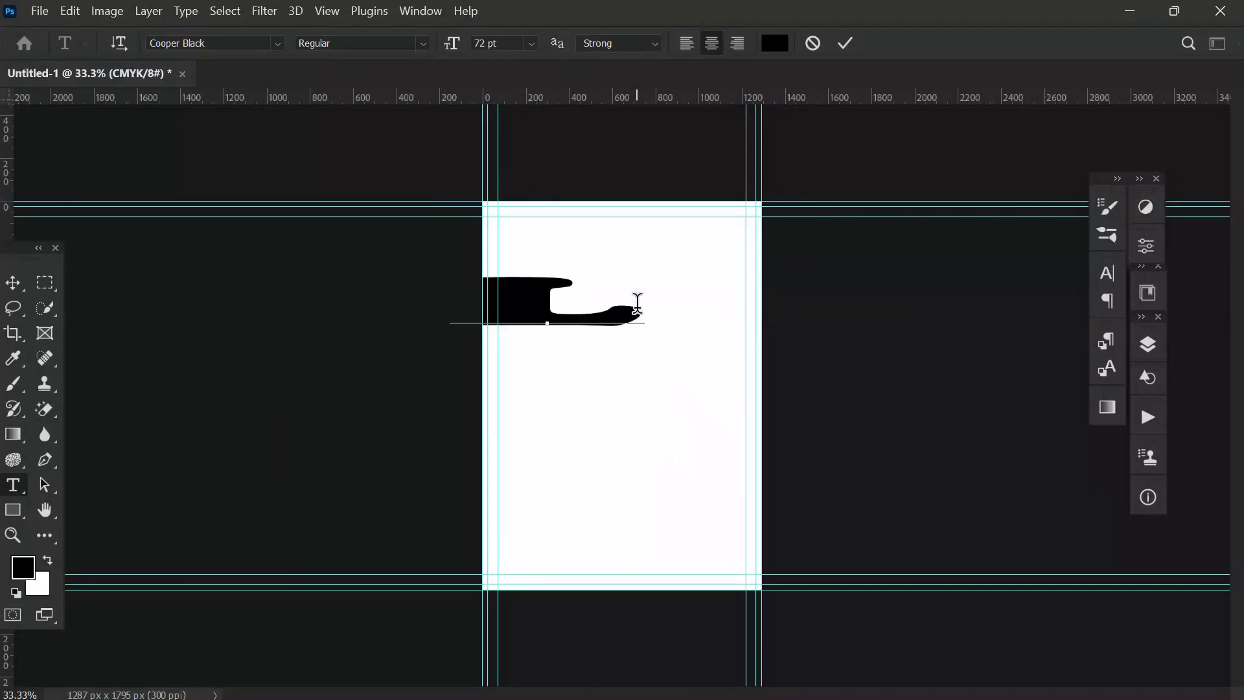
type("E MAR")
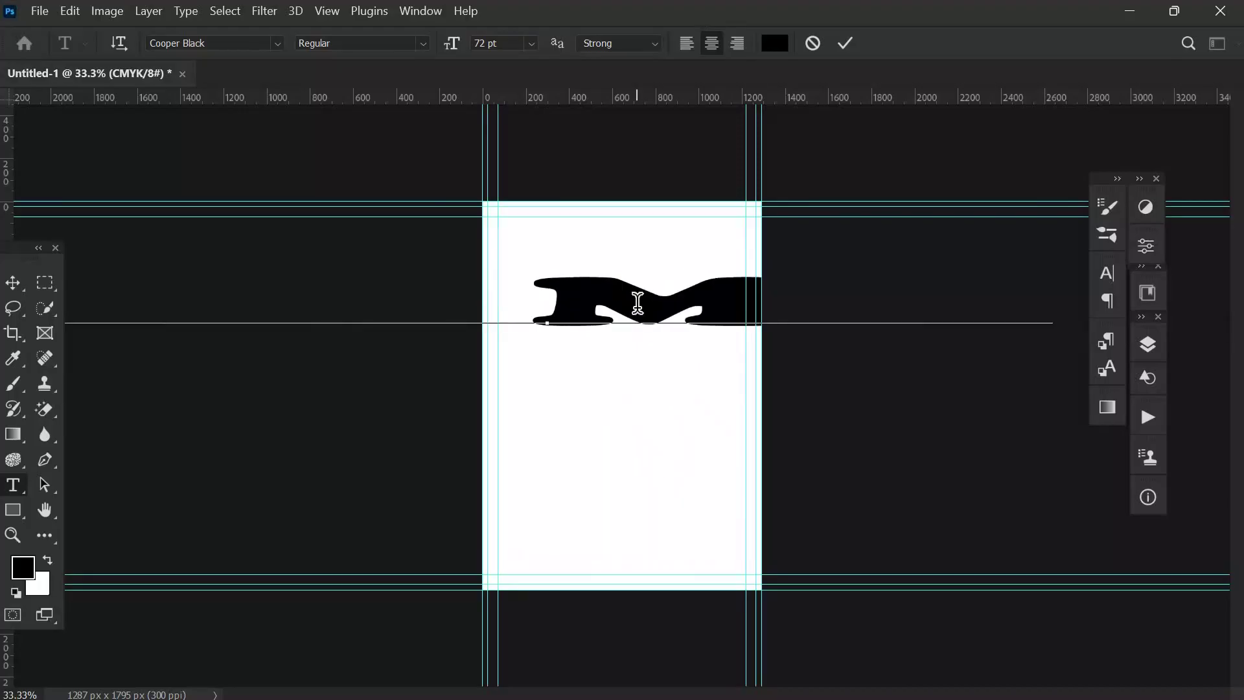
type("ERIA")
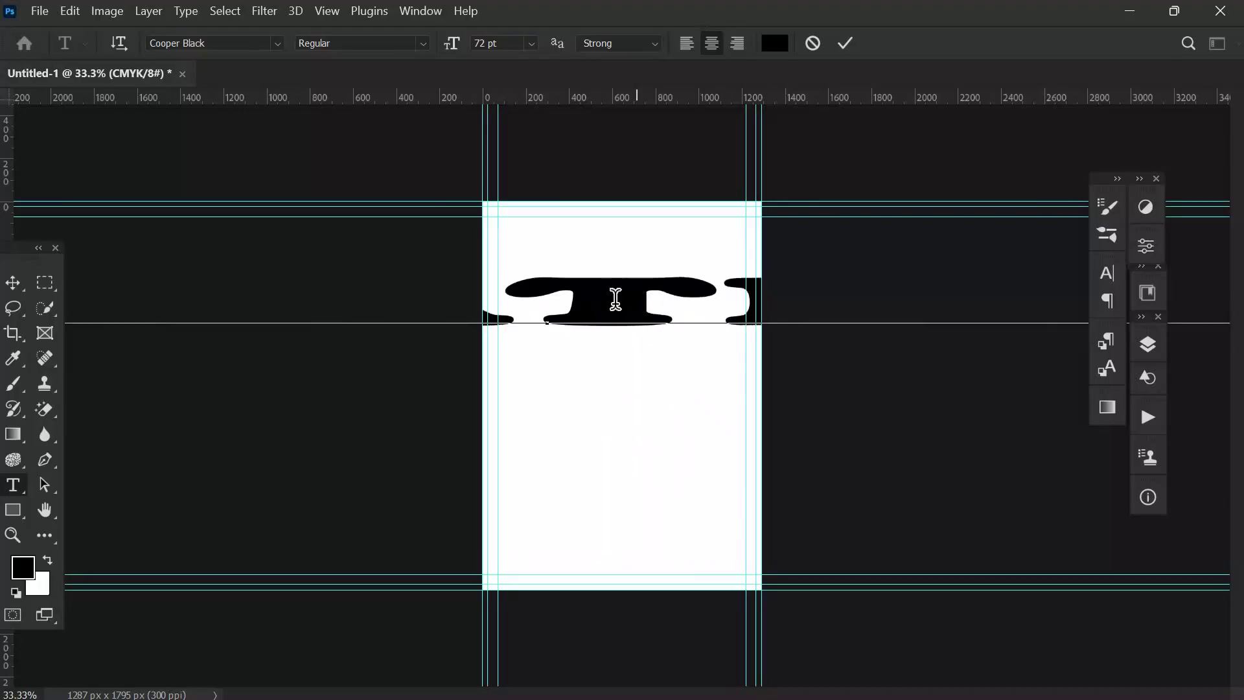
Try to set the LE MATELAS text to 11 pt and select its oversized letters on the canvas
left_click(530, 44)
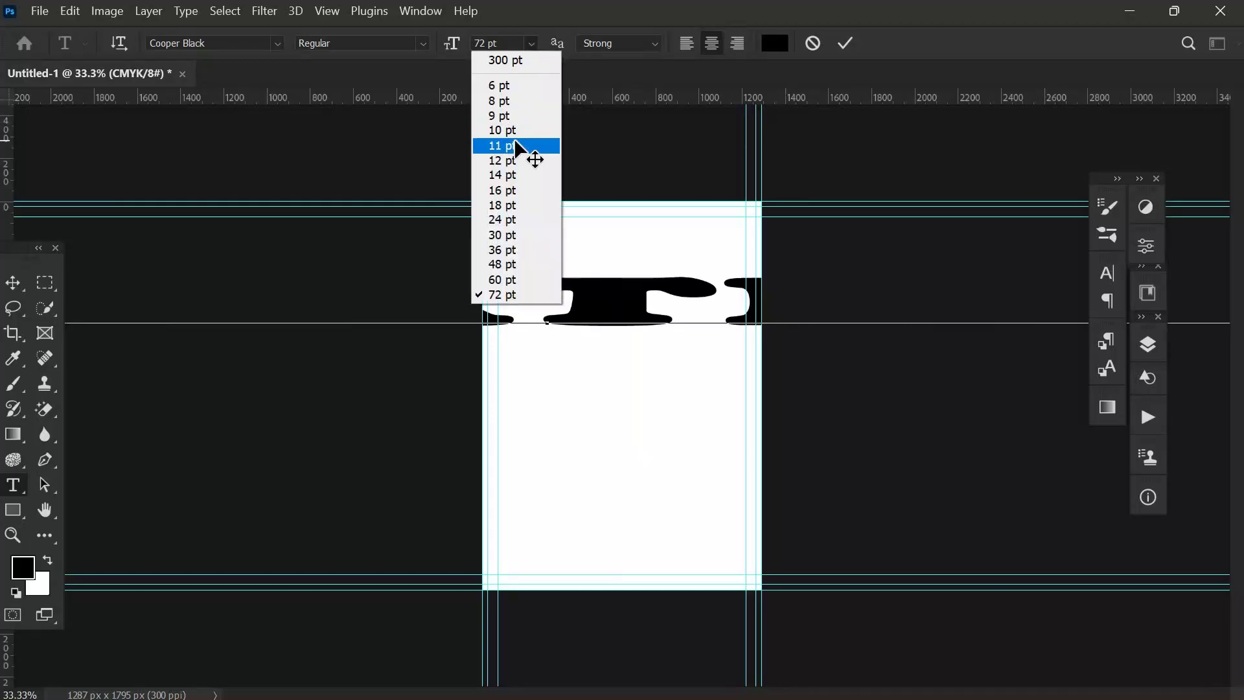
left_click(517, 145)
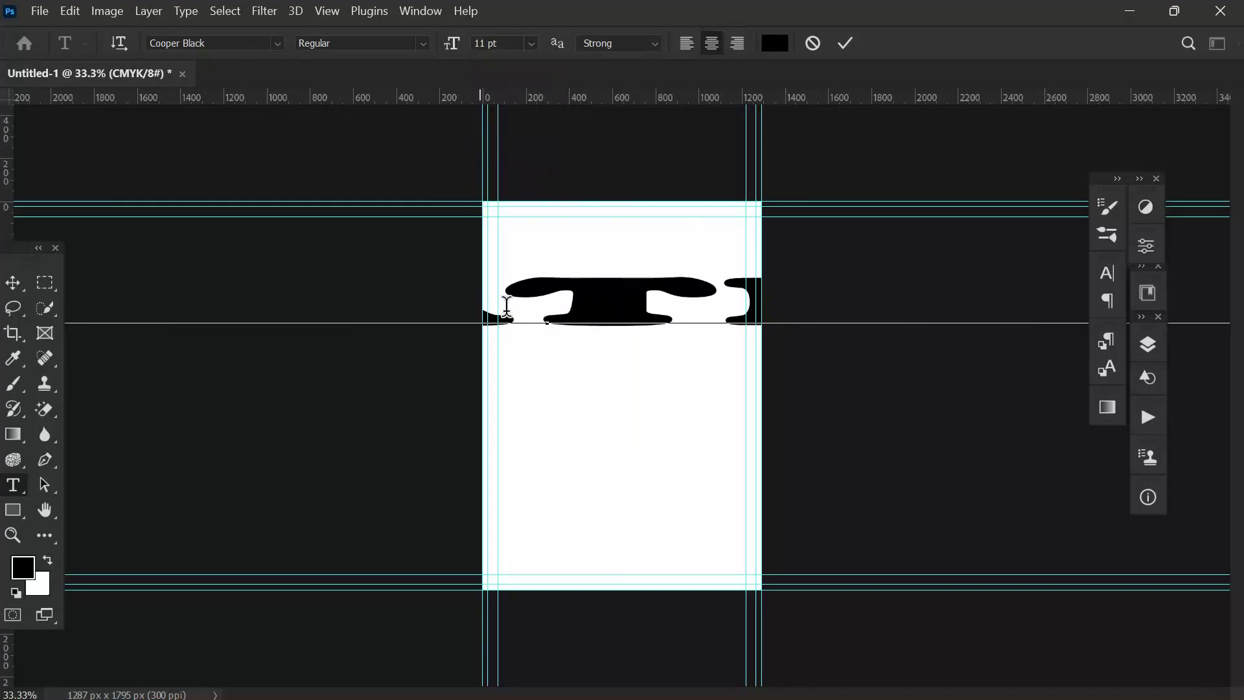
left_click_drag(507, 306, 1220, 303)
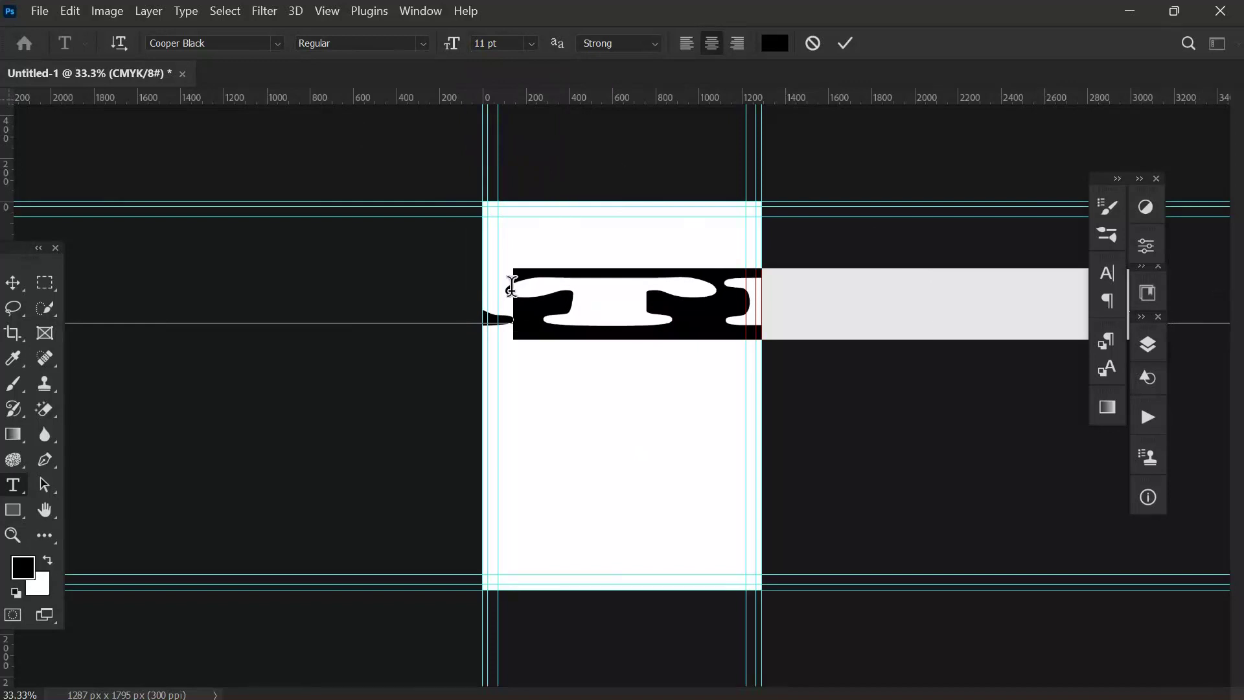
left_click(511, 298)
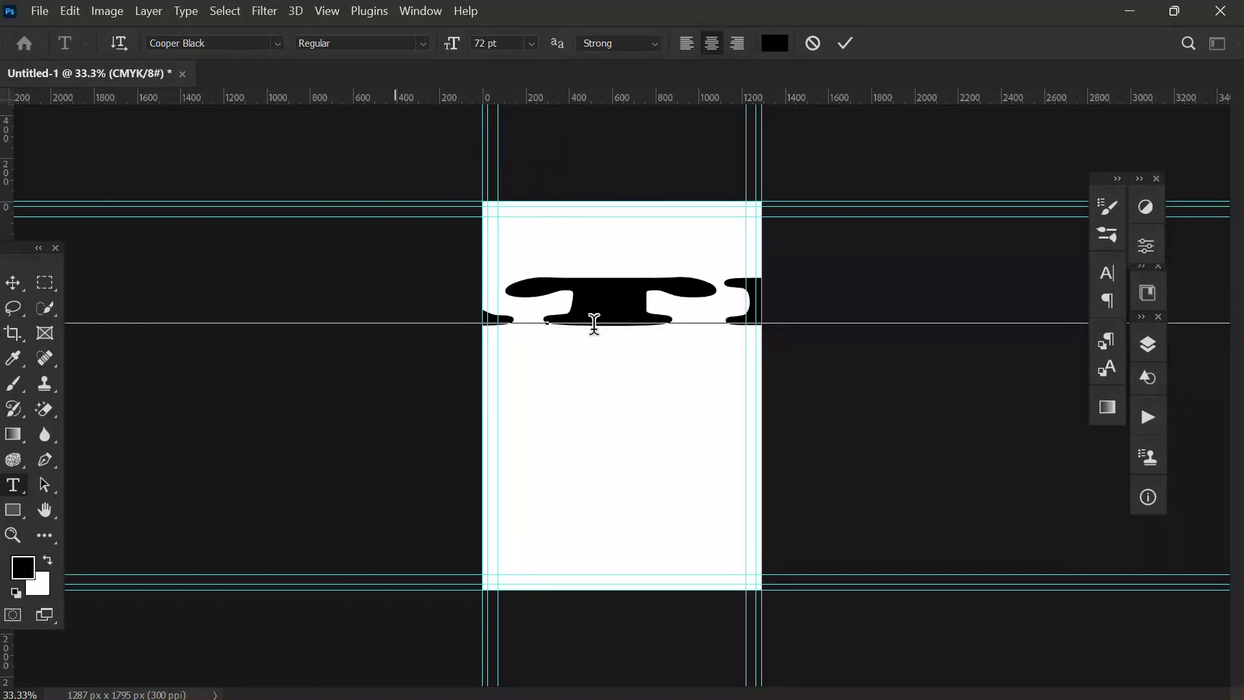
key("shift+Right")
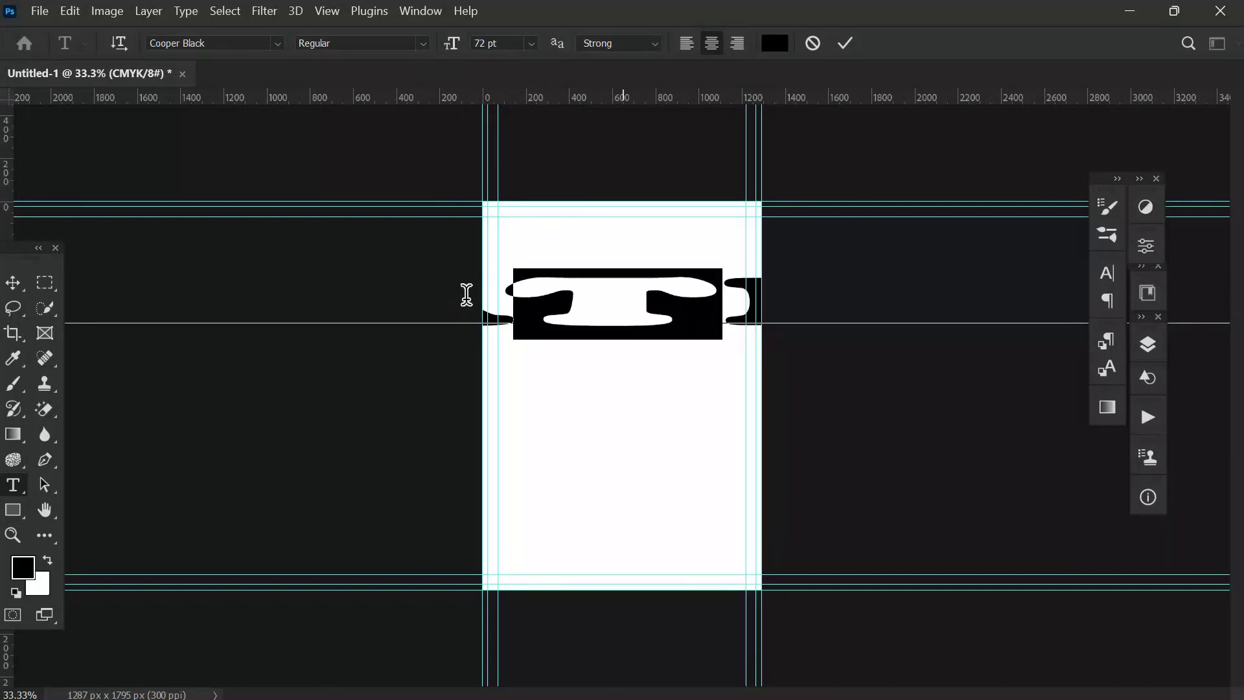
left_click_drag(935, 304, 1024, 301)
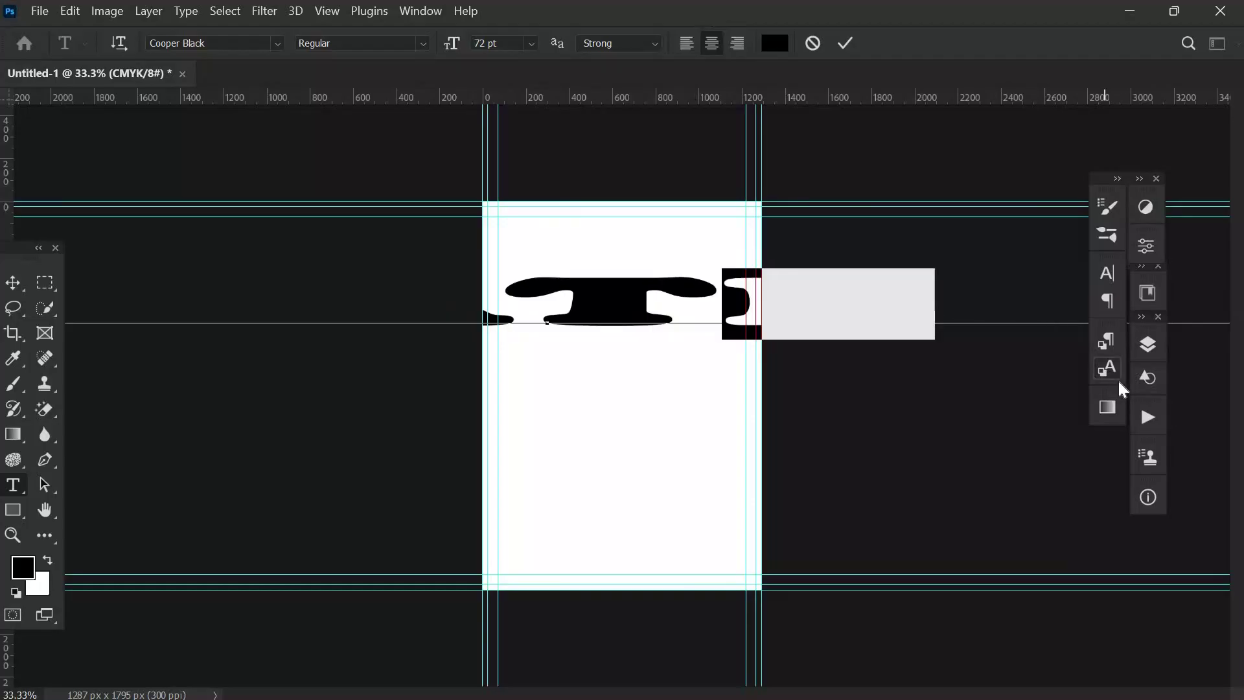
Show the Layers panel and commit the LE MATELAS text from its layer
left_click(423, 11)
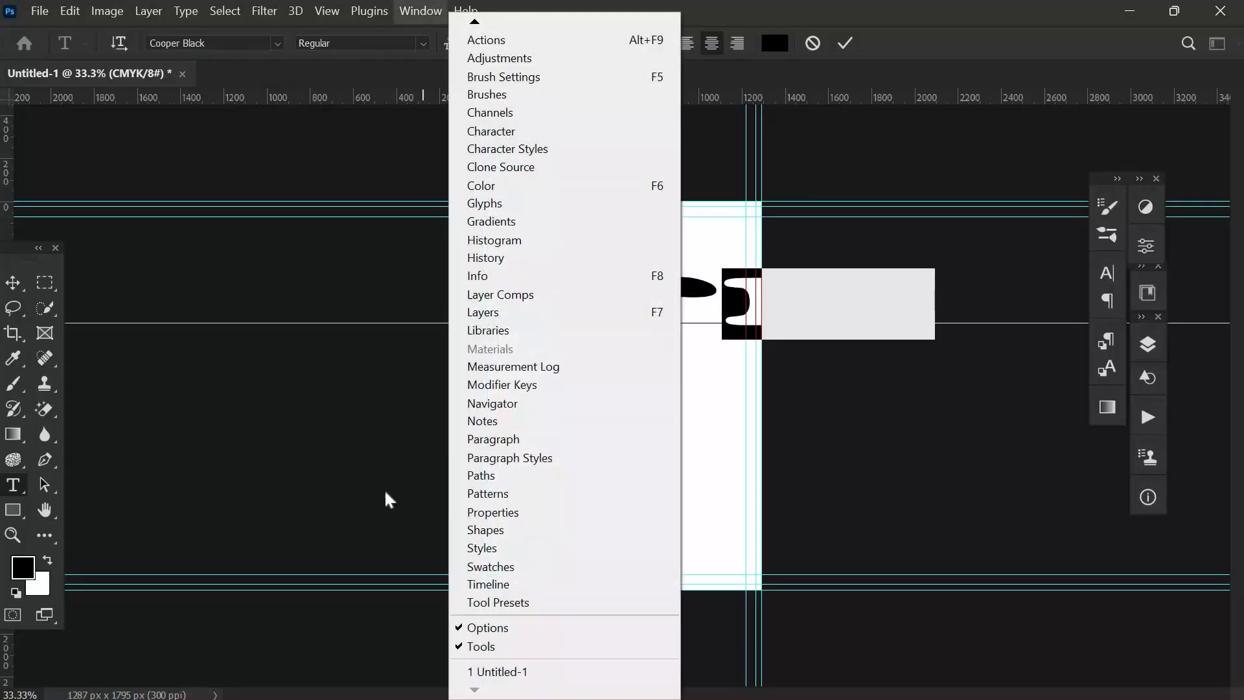
left_click(485, 313)
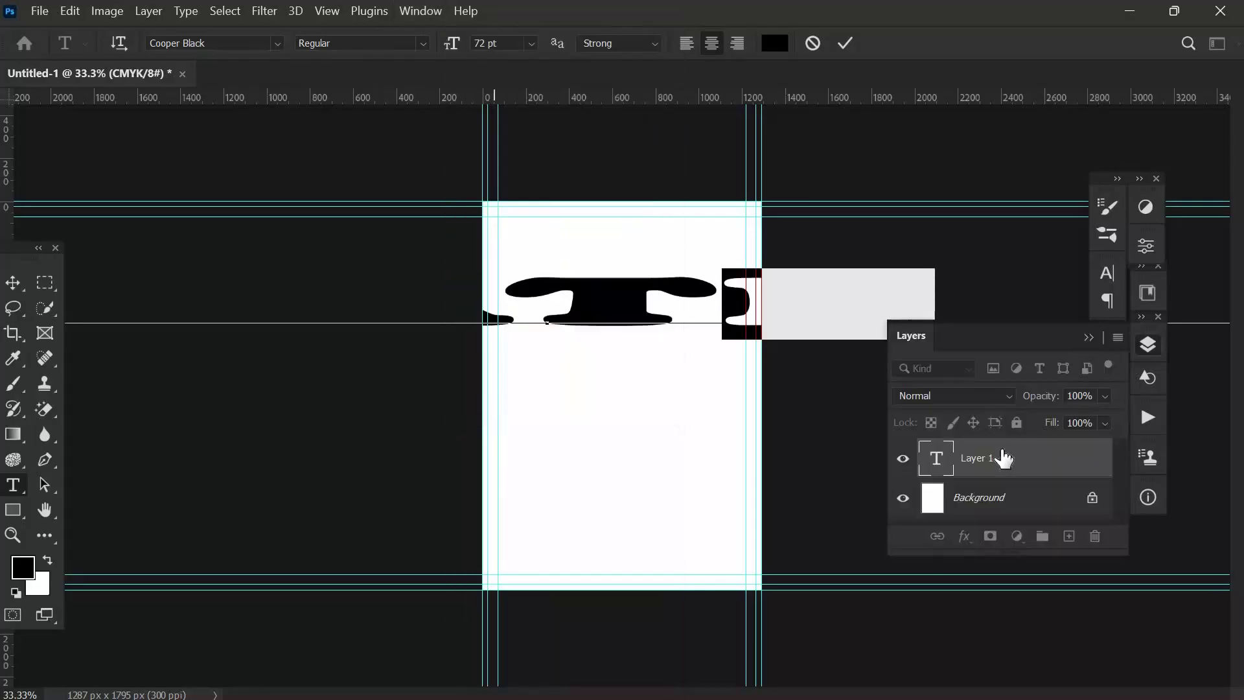
left_click(961, 465)
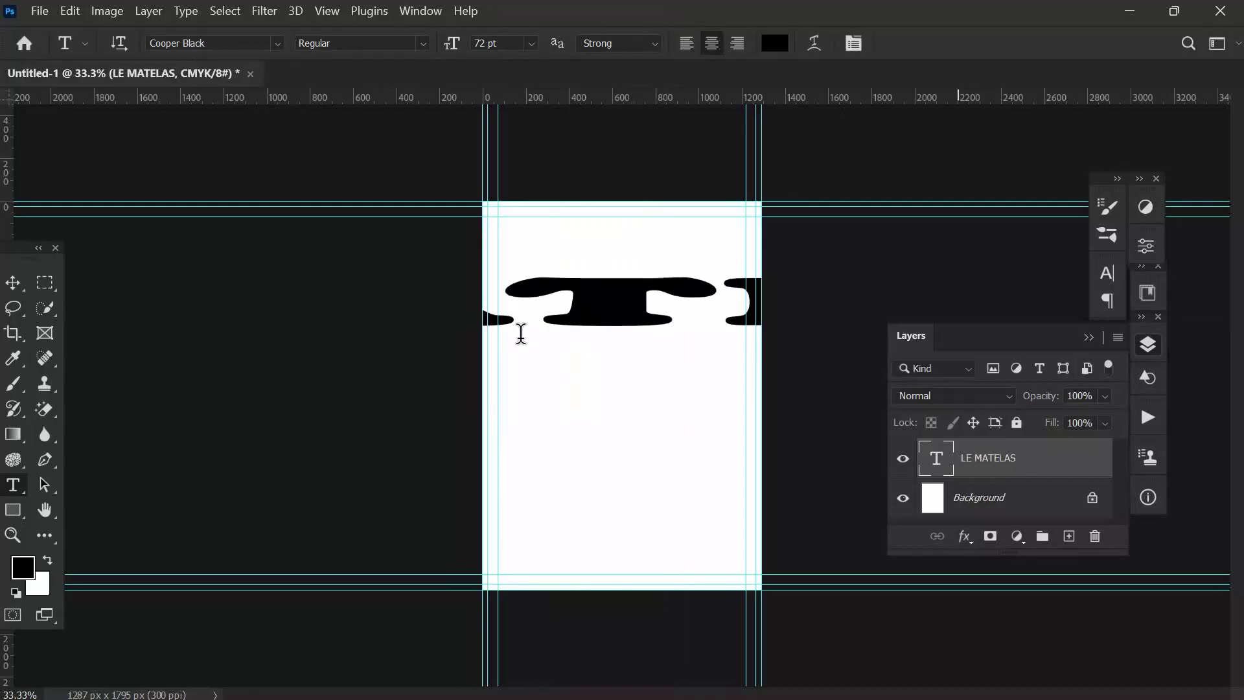
Select the oversized LE MATELAS letters across the page and set their size to 16 pt
left_click_drag(516, 277, 141, 277)
left_click_drag(418, 317, 162, 300)
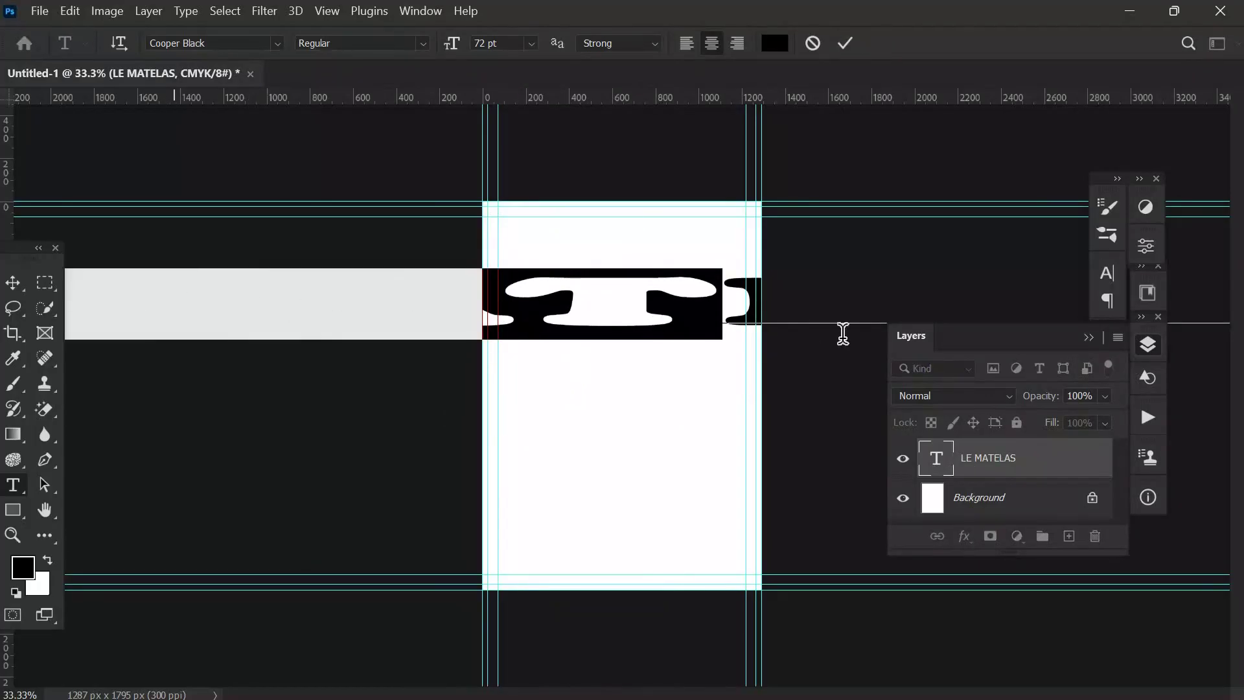
left_click_drag(729, 303, 1171, 273)
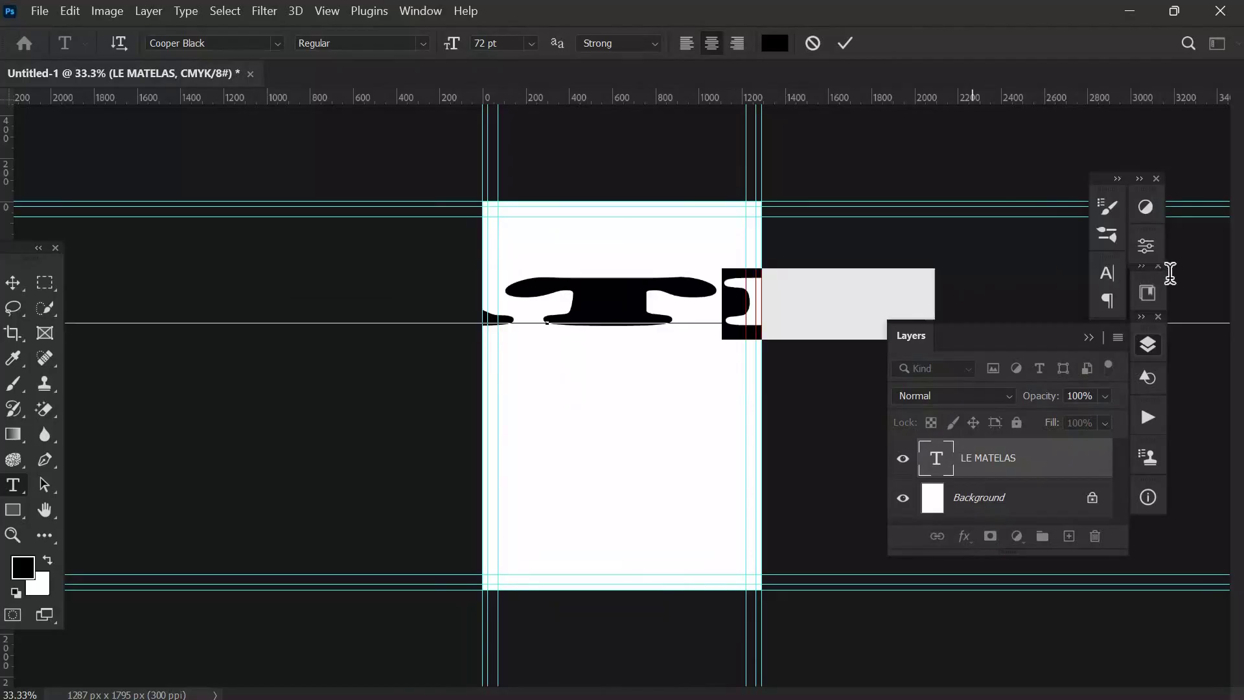
left_click_drag(81, 298, 1240, 269)
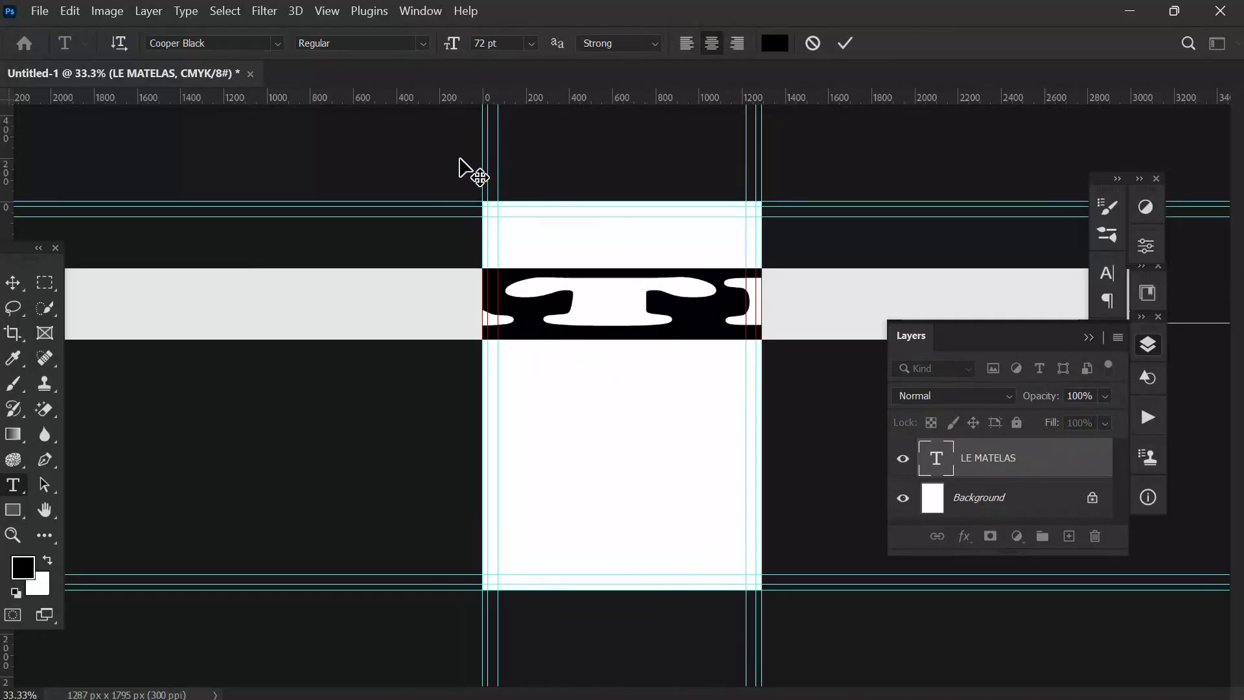
left_click(532, 43)
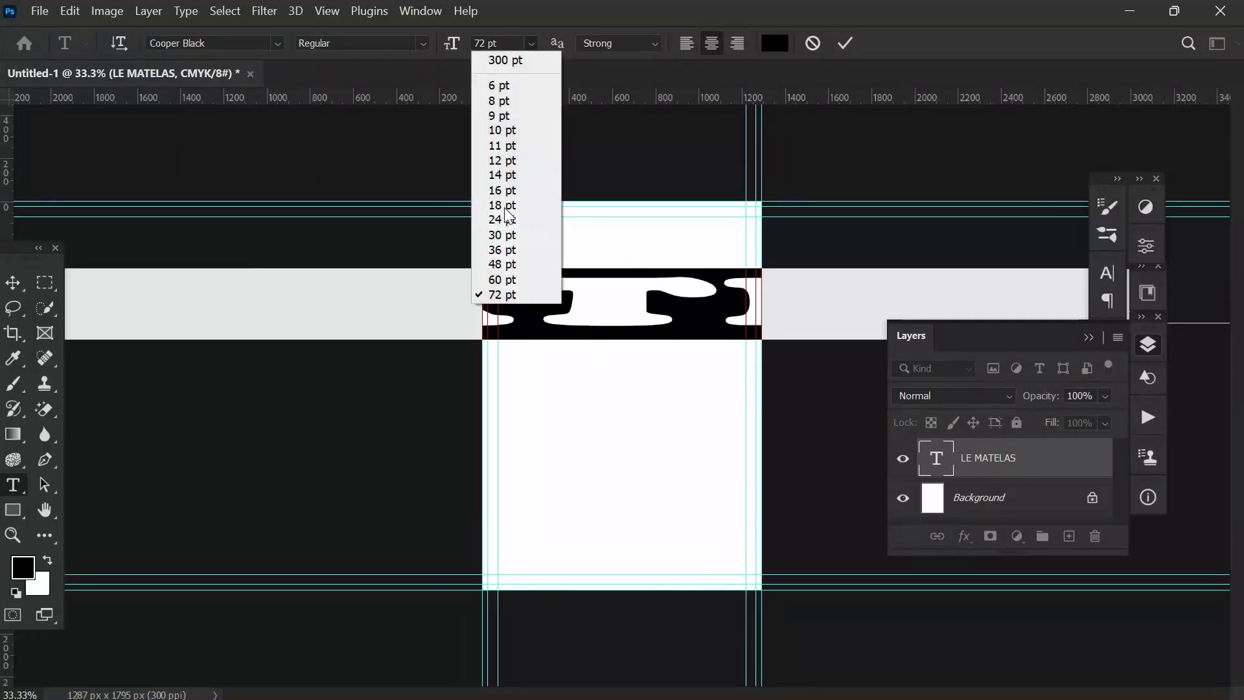
left_click(507, 189)
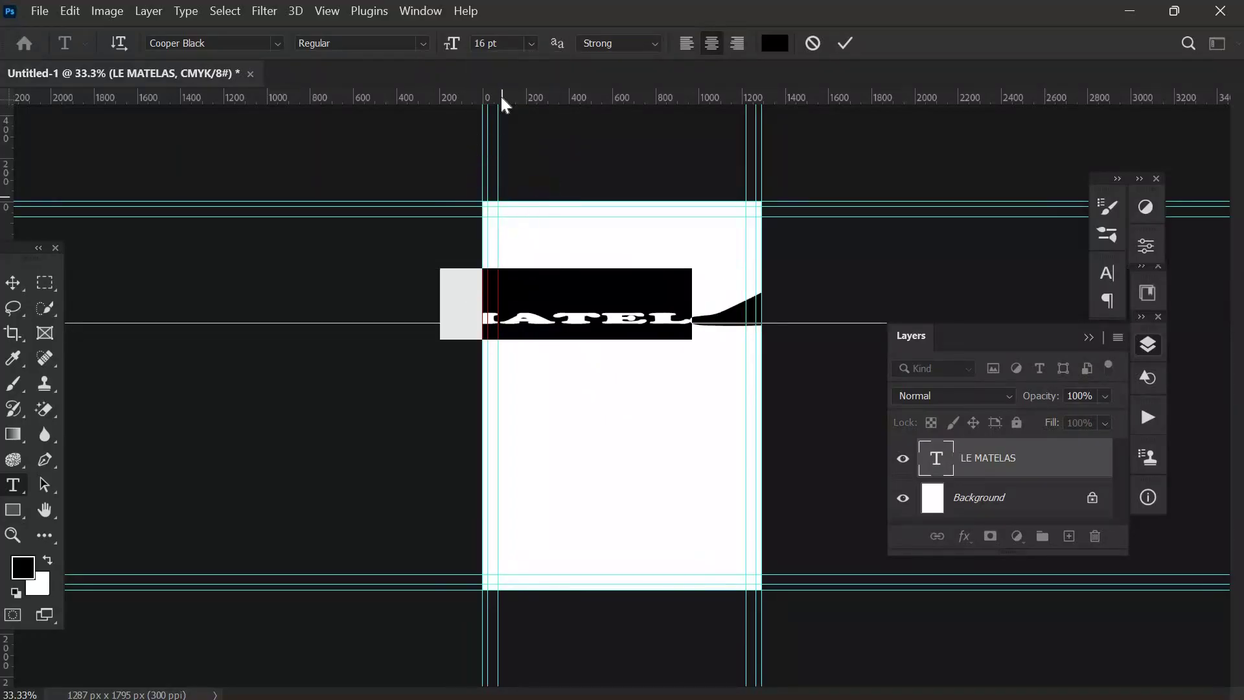
Try a 10 pt size on the selected letters, and set the selection back to 16 pt
left_click(531, 43)
left_click(507, 130)
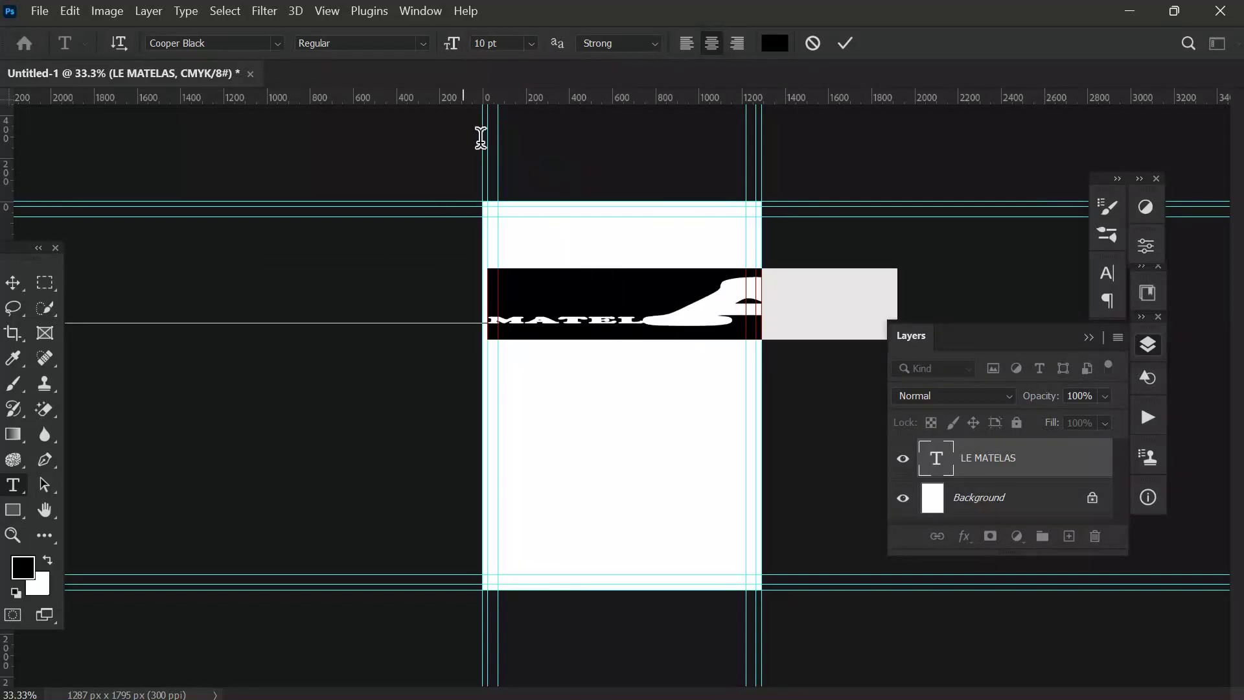
left_click(531, 43)
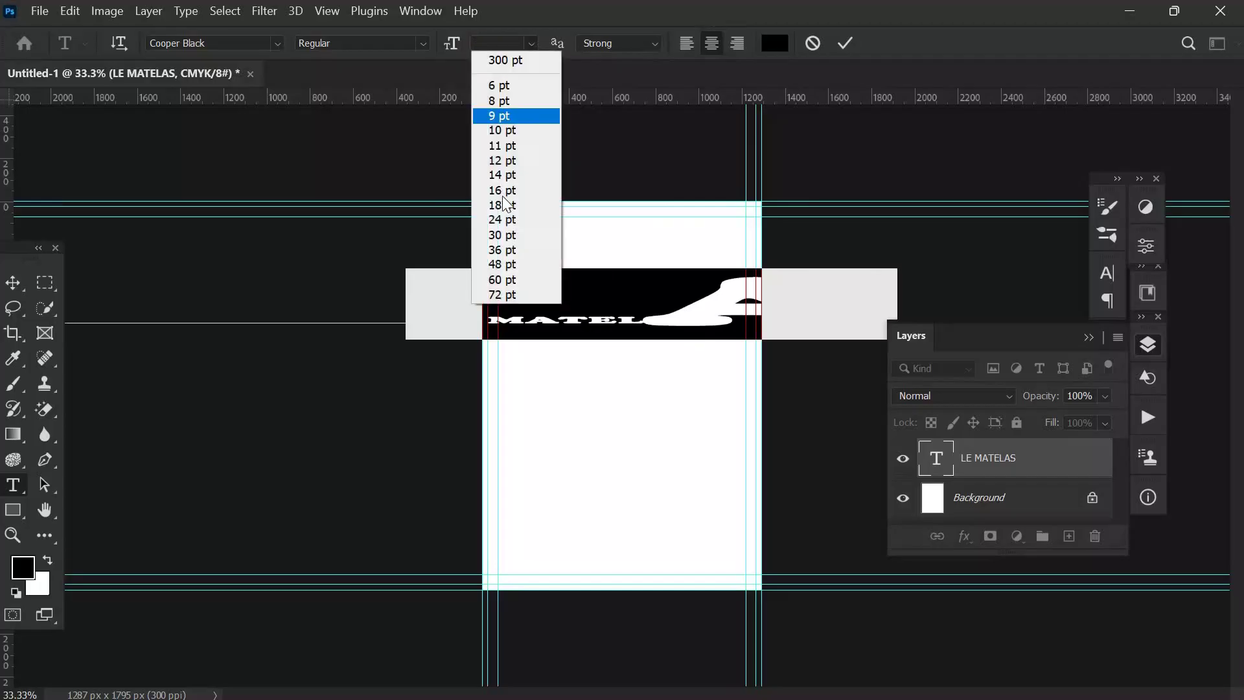
left_click(512, 192)
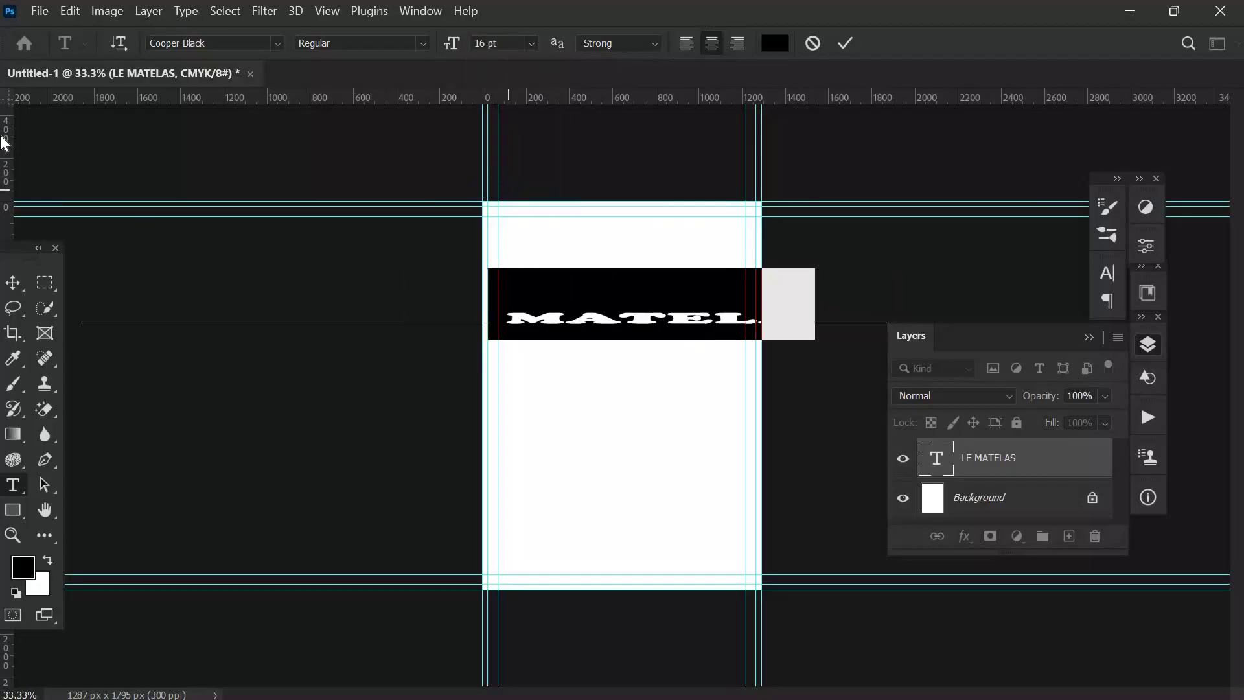
Narrow the LE MATELAS text to about 26% of its width and move it fully onto the upper part of the page
left_click(13, 283)
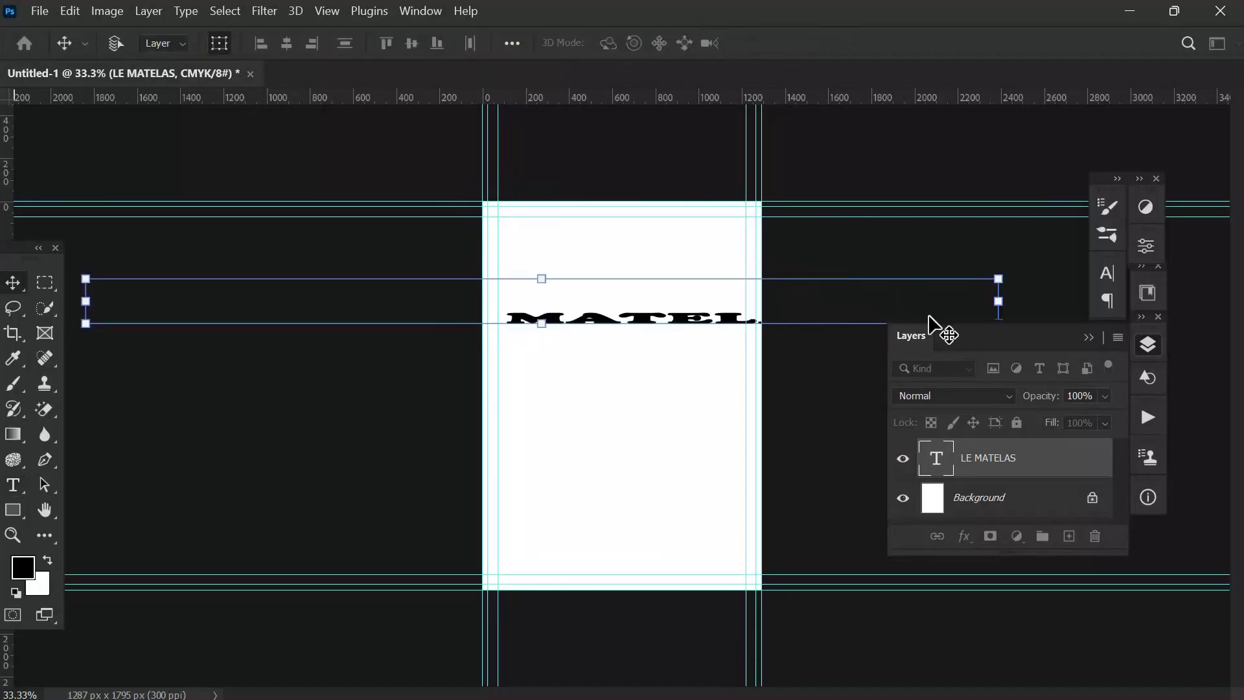
left_click_drag(964, 301, 678, 314)
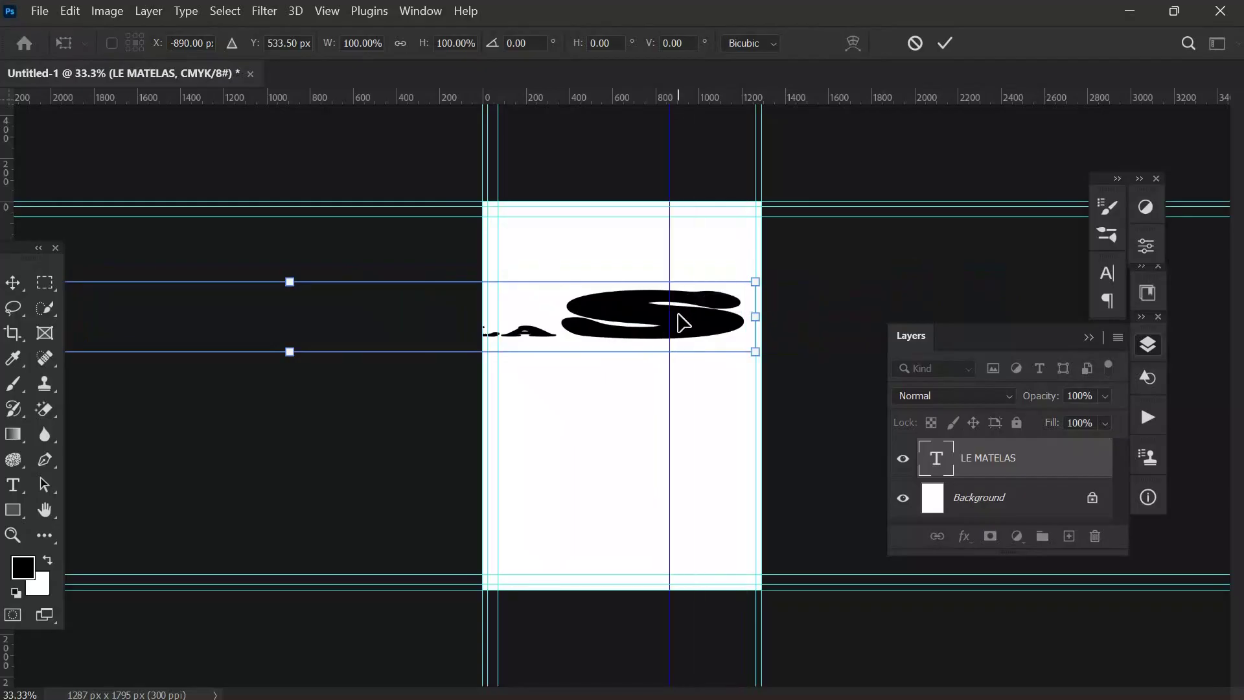
key("ctrl+z")
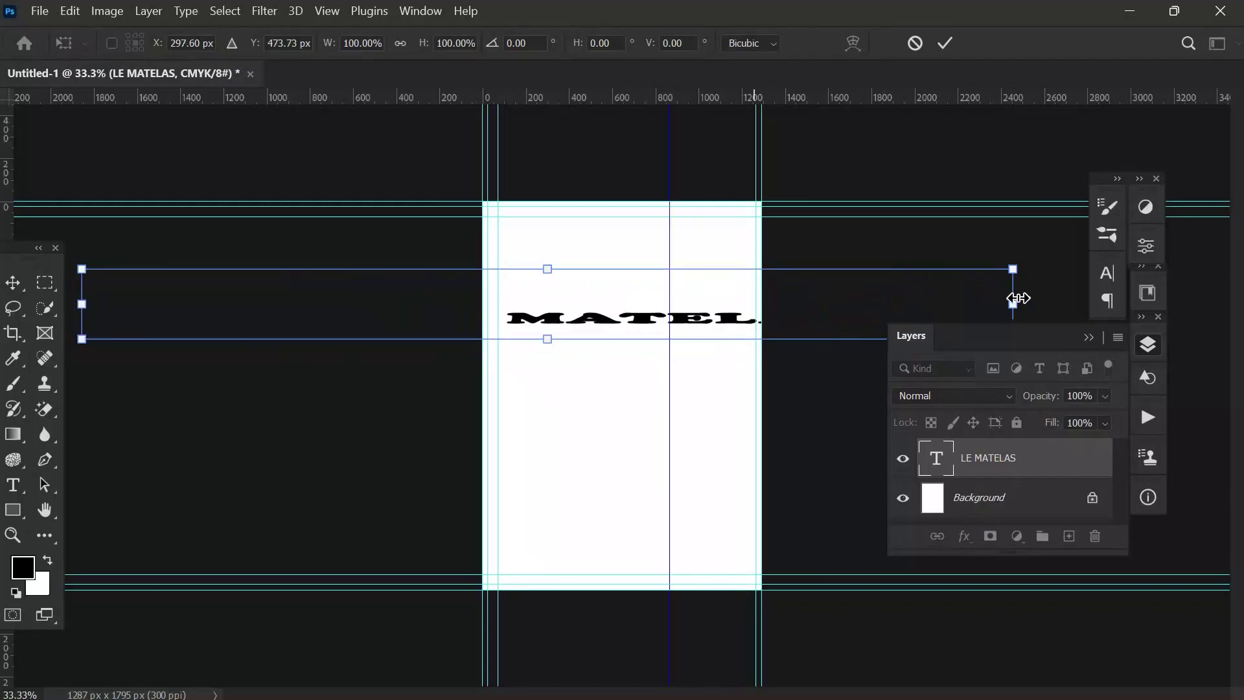
left_click_drag(1017, 304, 718, 296)
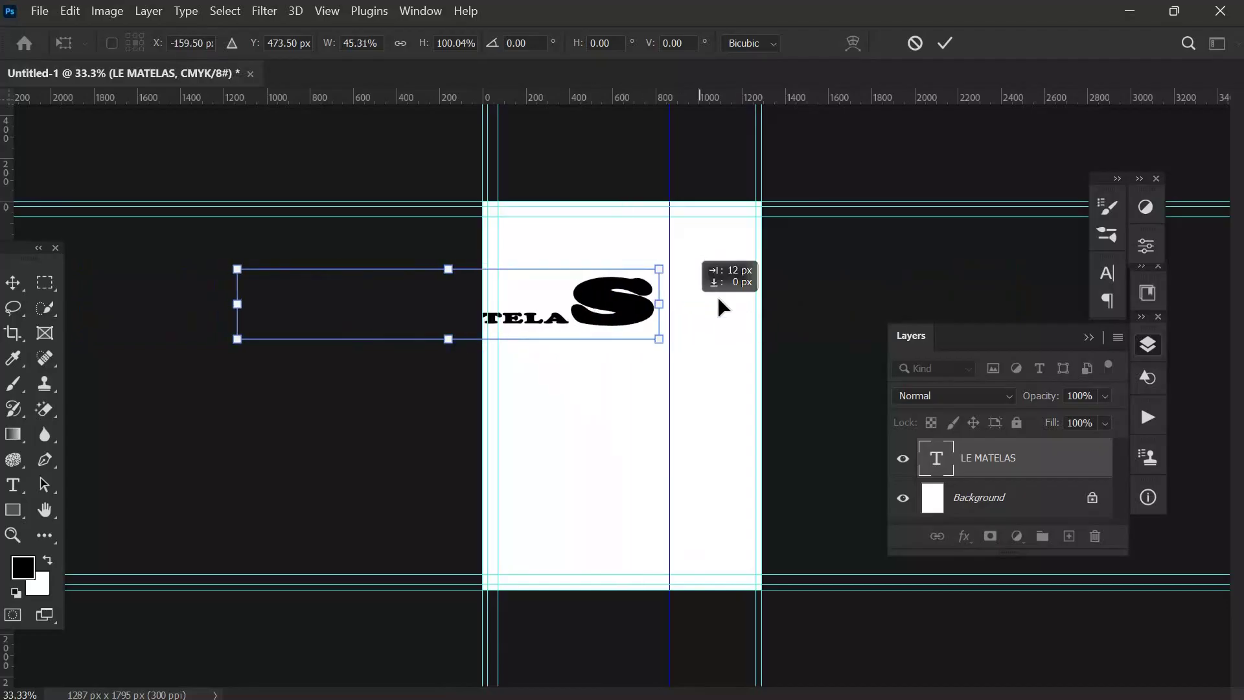
left_click_drag(336, 285, 516, 288)
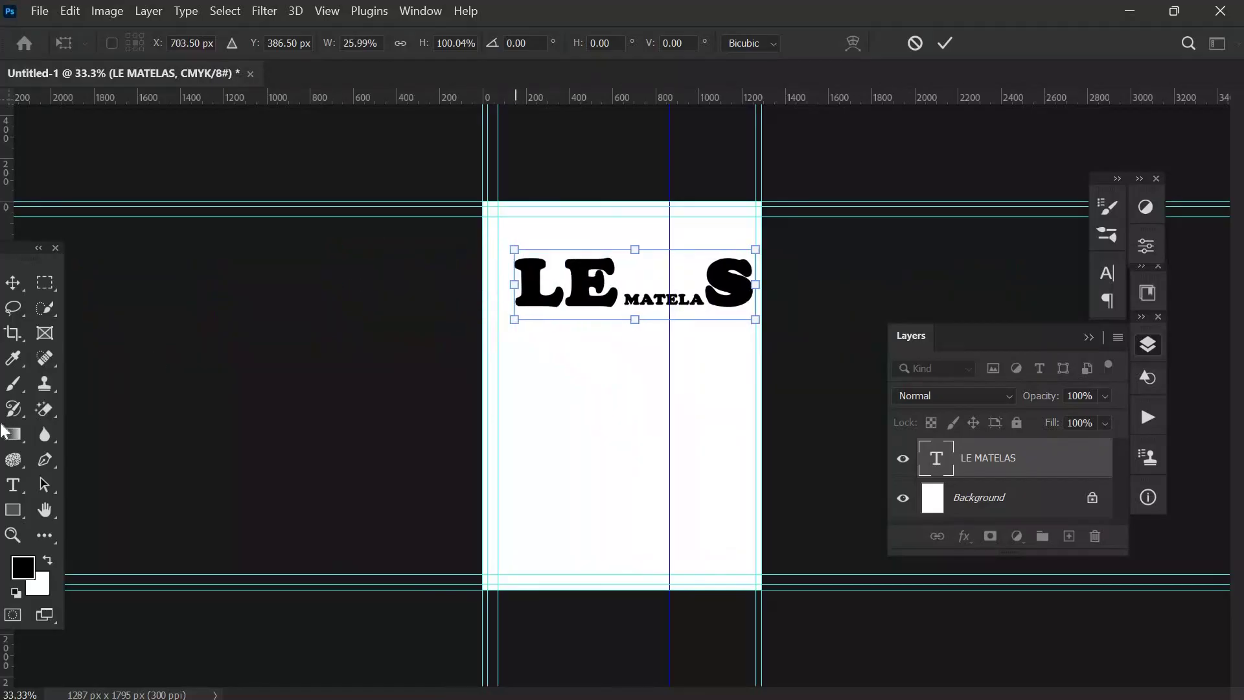
Select the whole LE MATELAS line, set its size to 18 pt and commit the text
left_click(14, 485)
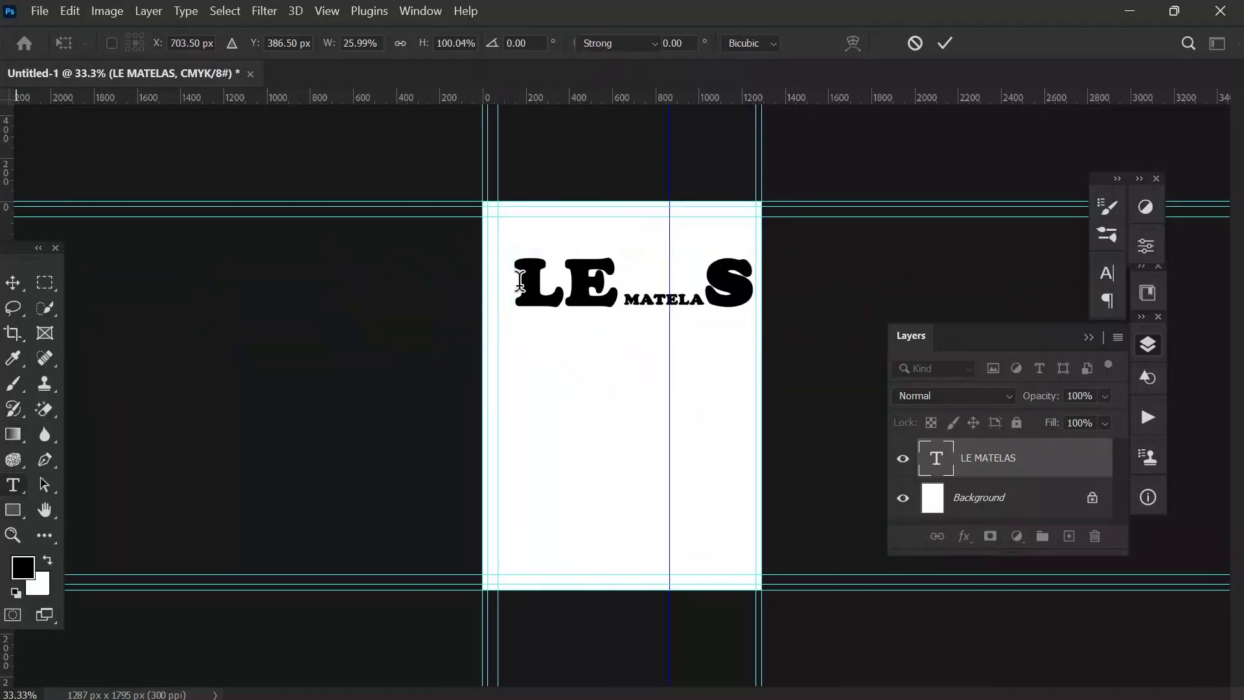
left_click_drag(521, 282, 770, 284)
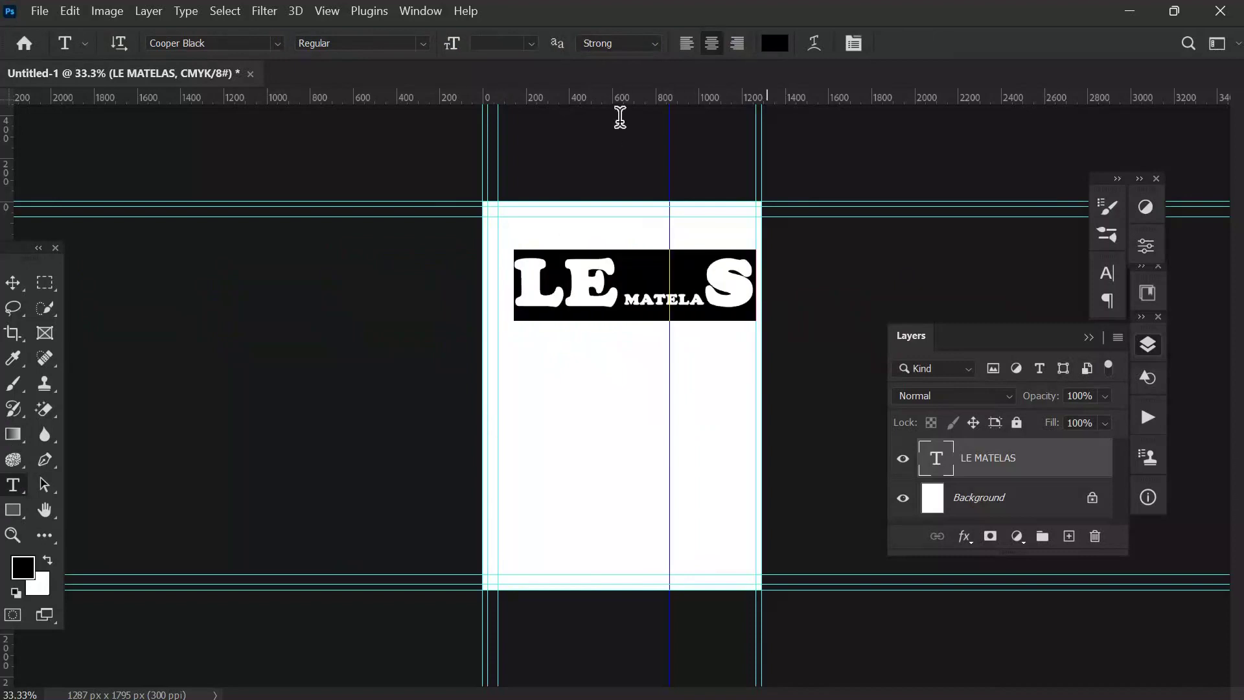
left_click(533, 45)
left_click(503, 206)
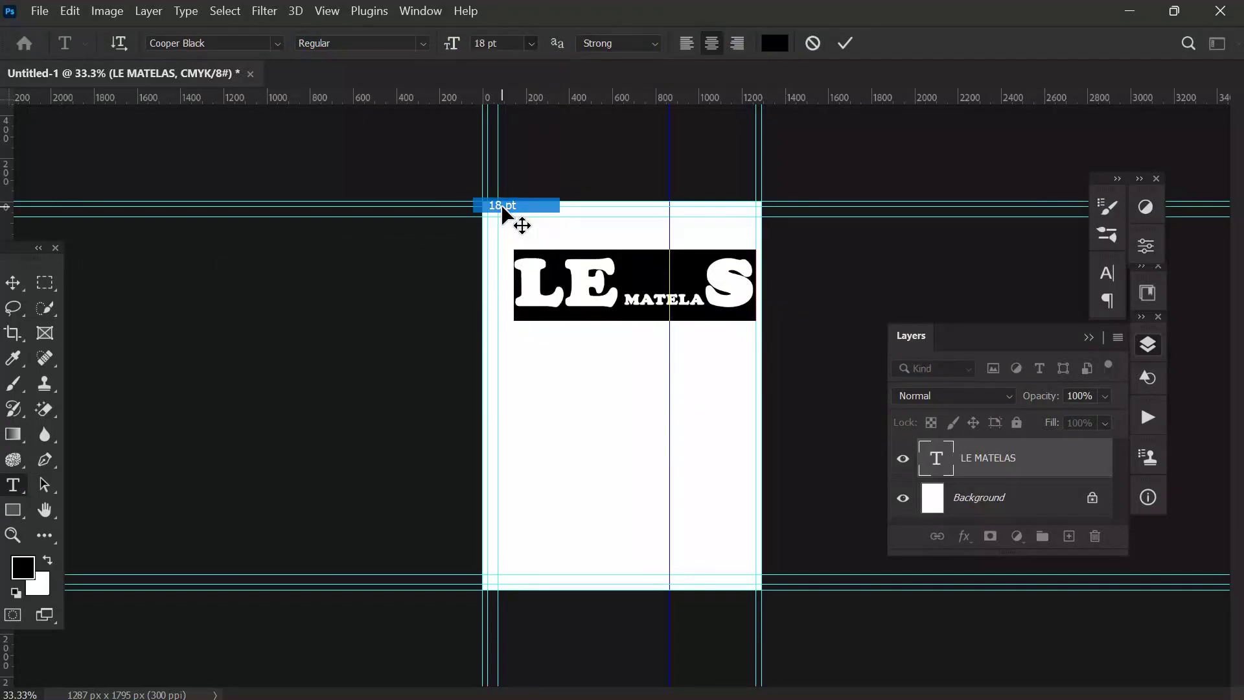
left_click(19, 284)
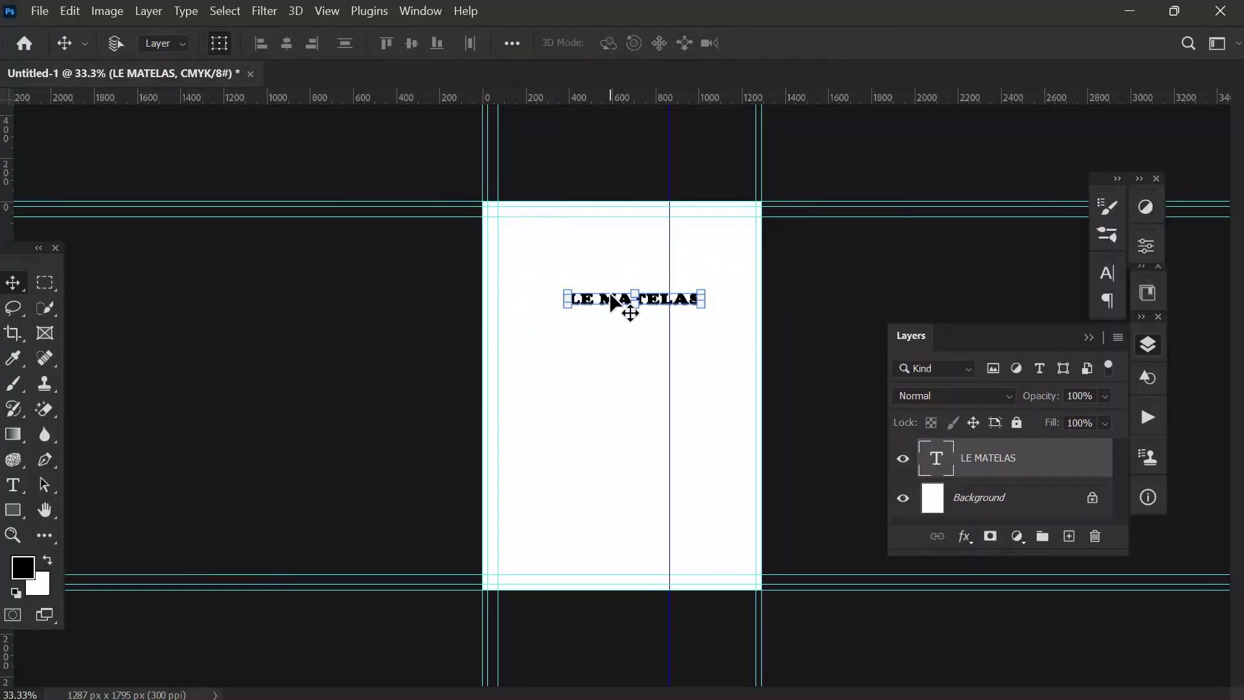
Move the misplaced vertical guide from the page interior back to the inner right margin, at about 1215 px
key("ctrl+plus")
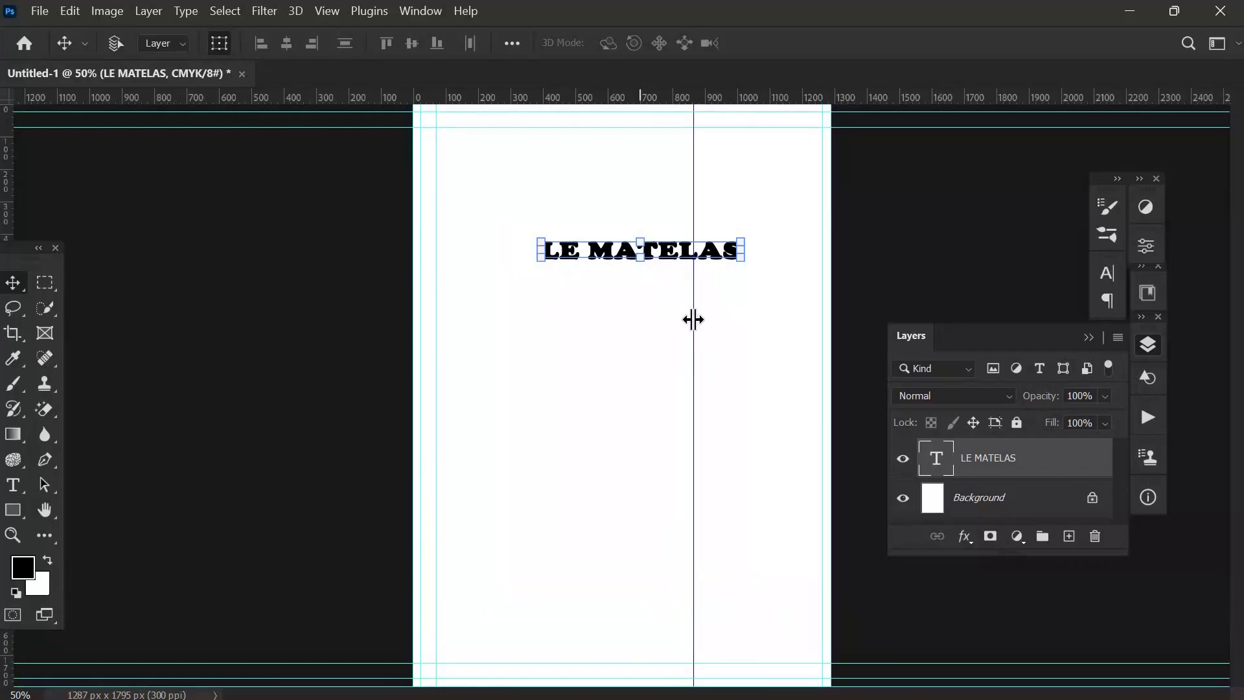
left_click_drag(696, 321, 809, 336)
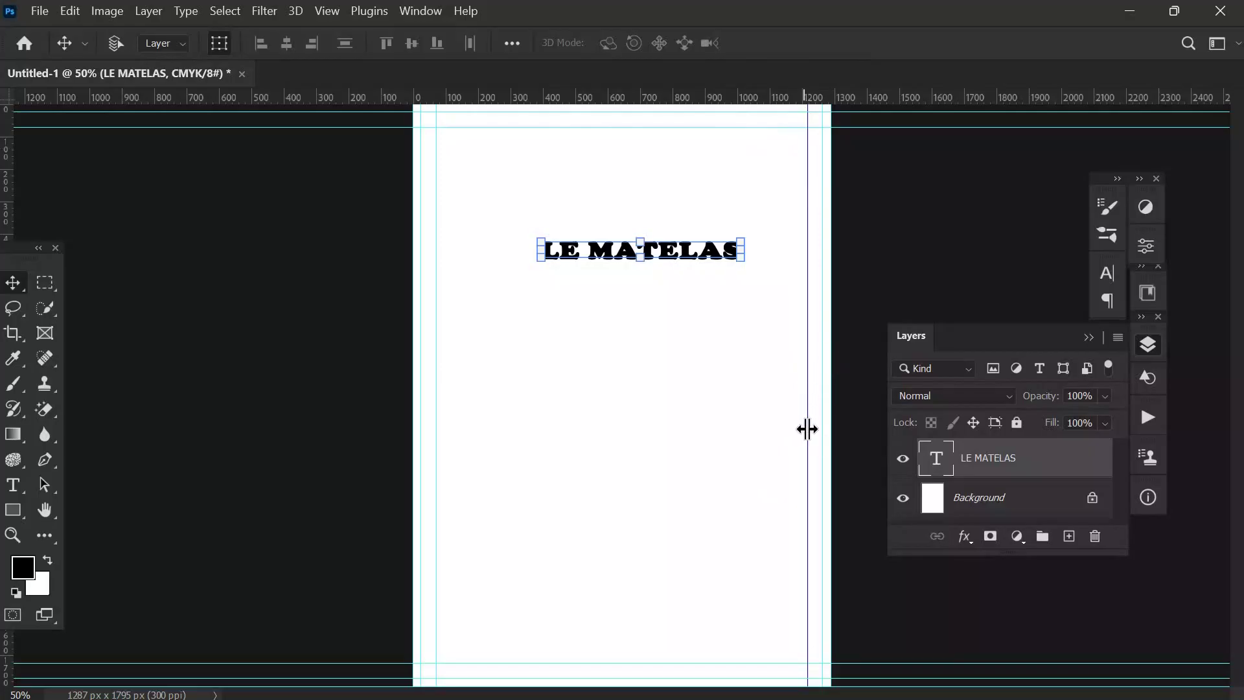
left_click_drag(809, 429, 808, 433)
Stretch the LE MATELAS text horizontally to about 184% so it spans the page between the two innermost vertical guides
left_click_drag(523, 249, 441, 256)
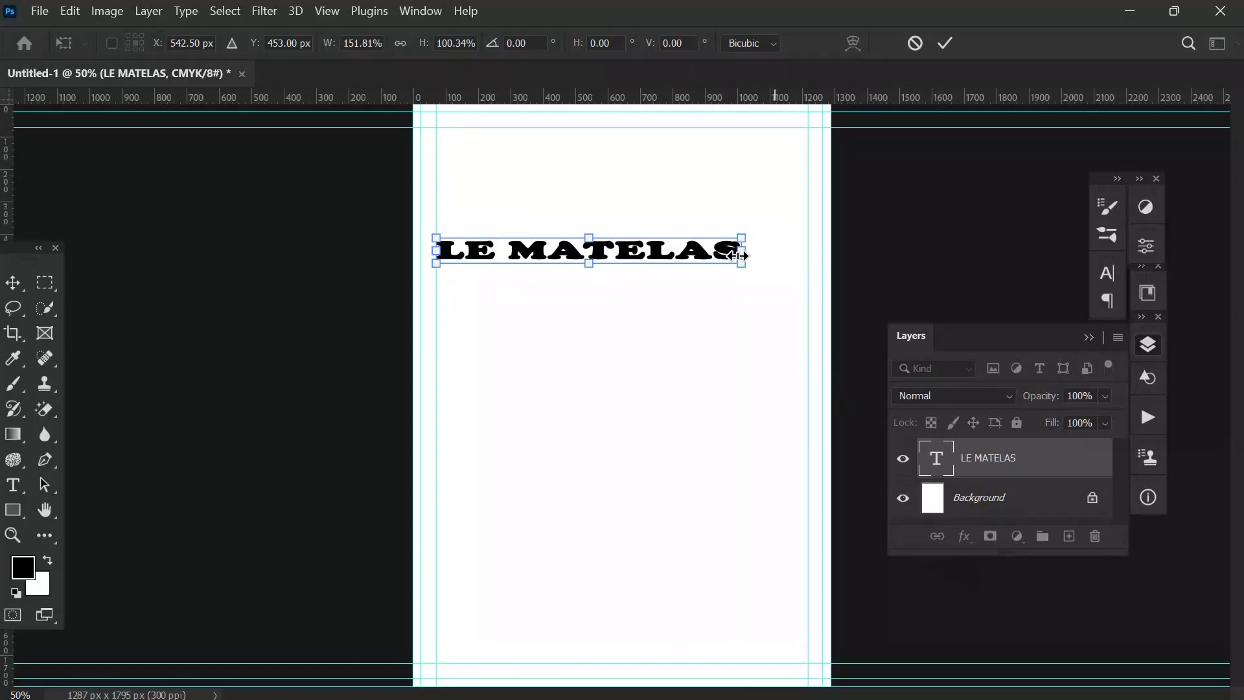
left_click_drag(761, 249, 808, 258)
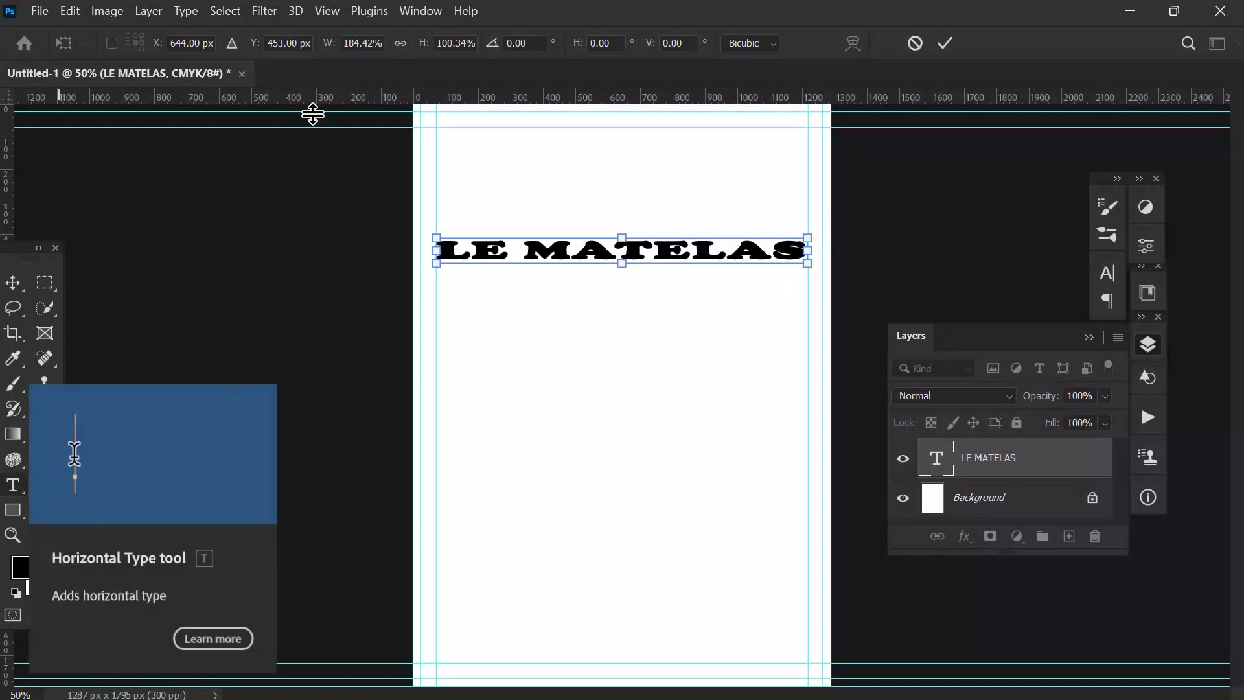
left_click(418, 11)
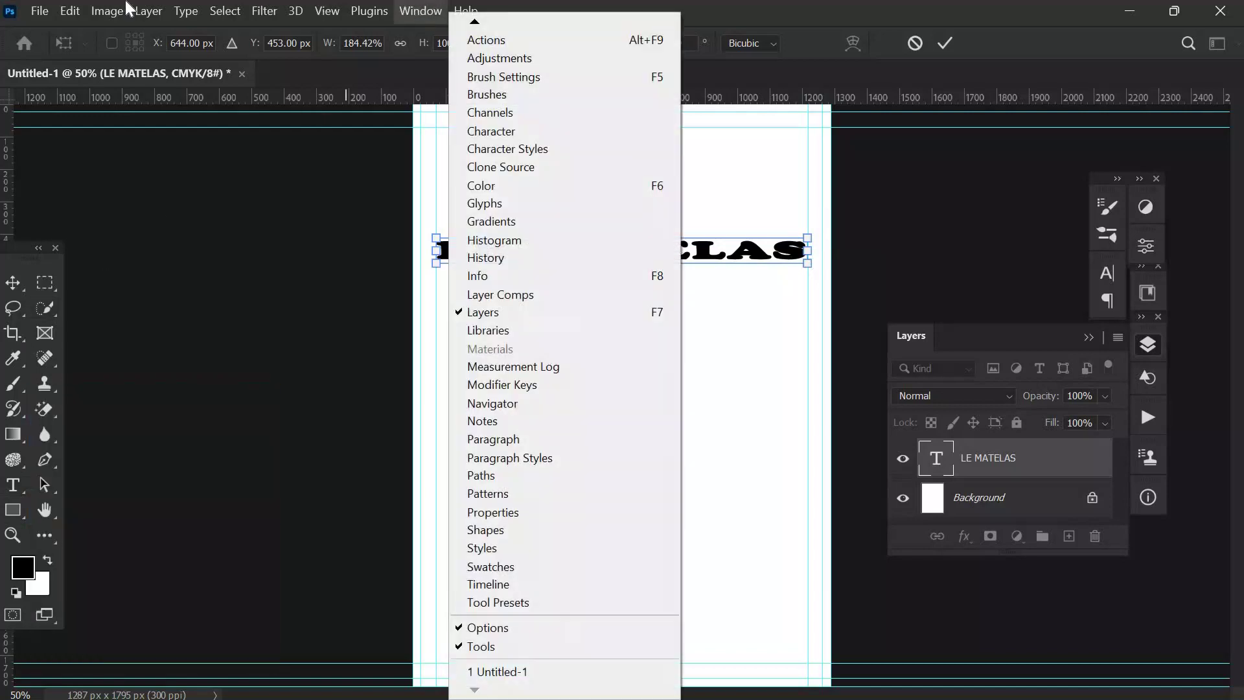
left_click(99, 10)
left_click(107, 11)
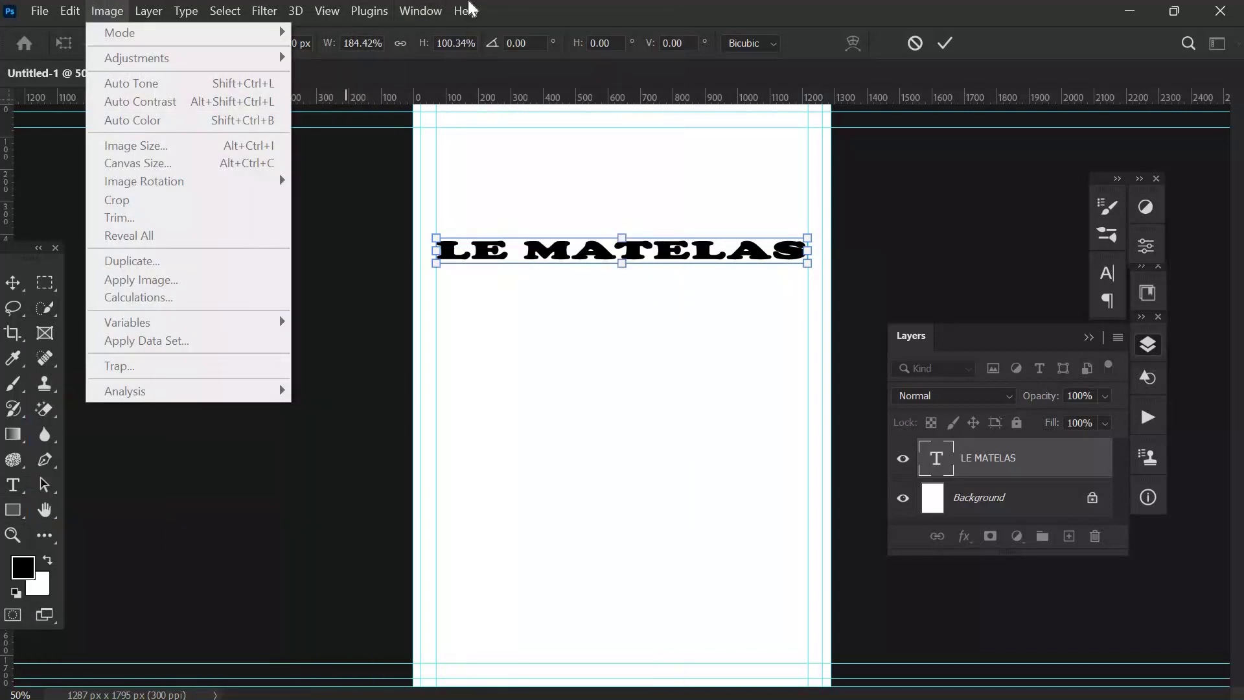
Commit the horizontal stretch of the LE MATELAS text
key("Right")
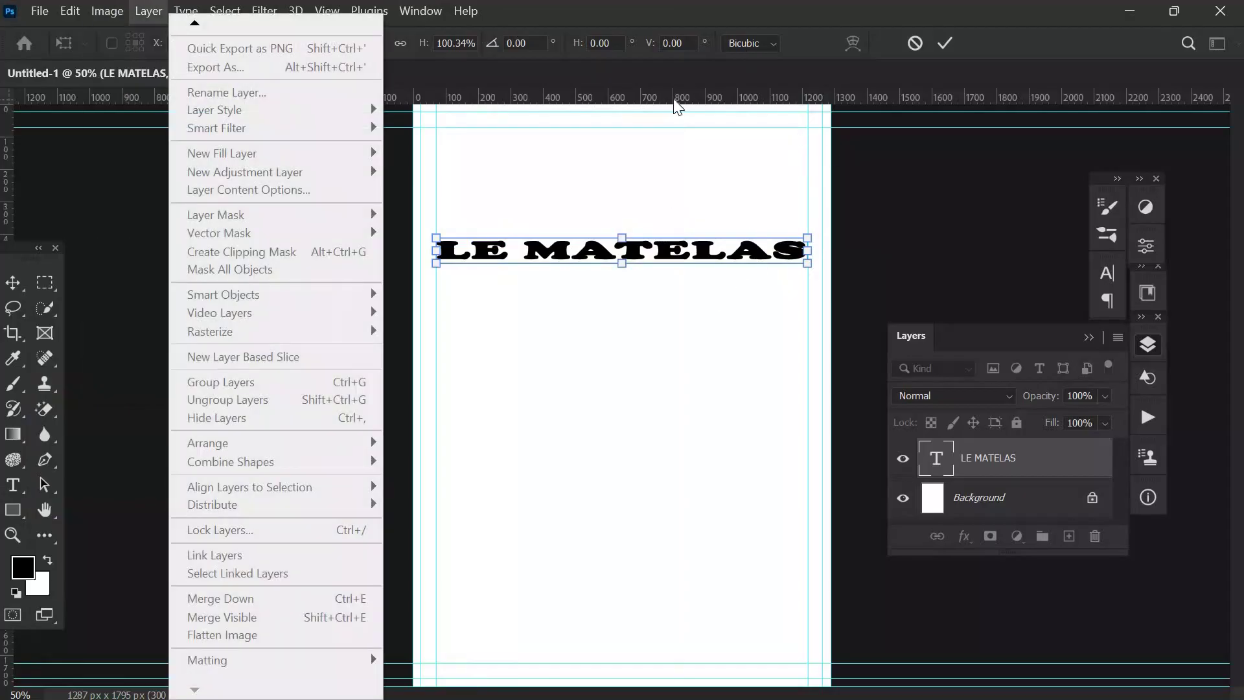
left_click(789, 174)
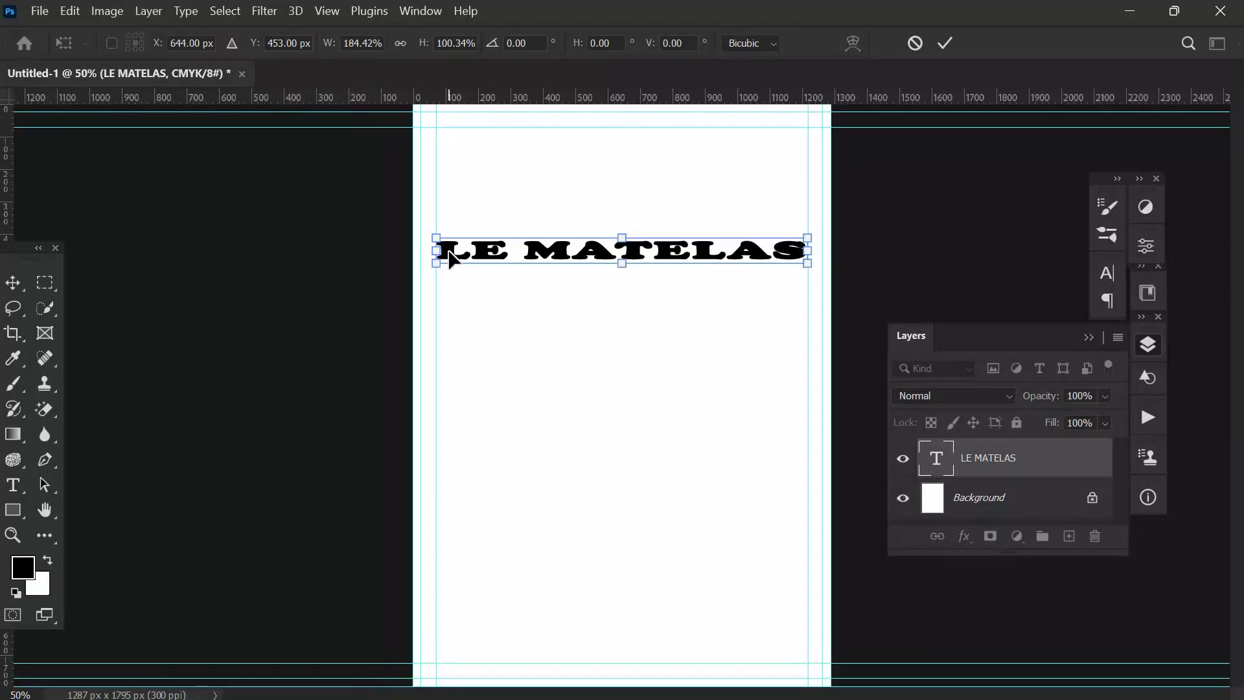
key("ctrl+plus")
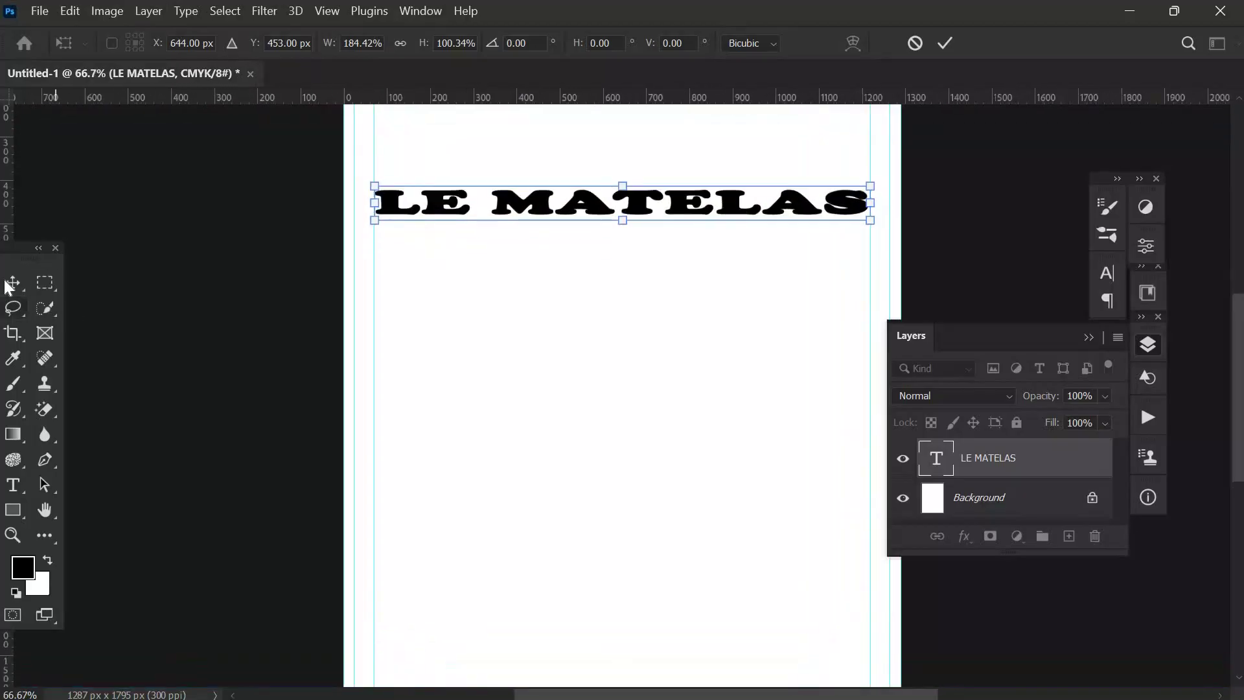
key("Return")
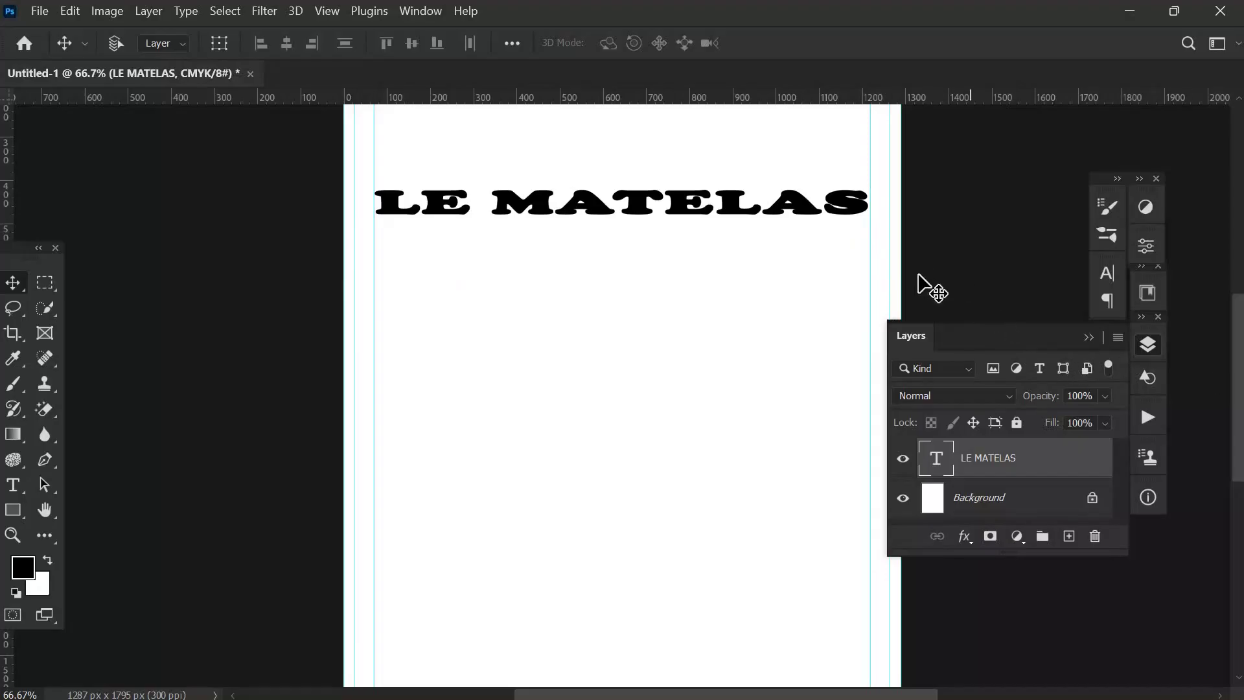
Draw a red rounded rectangle about 1240 by 146 px just above LE MATELAS, spanning the page between the two outer vertical guides
scroll(932, 289, "up", 2)
scroll(860, 287, "up", 1)
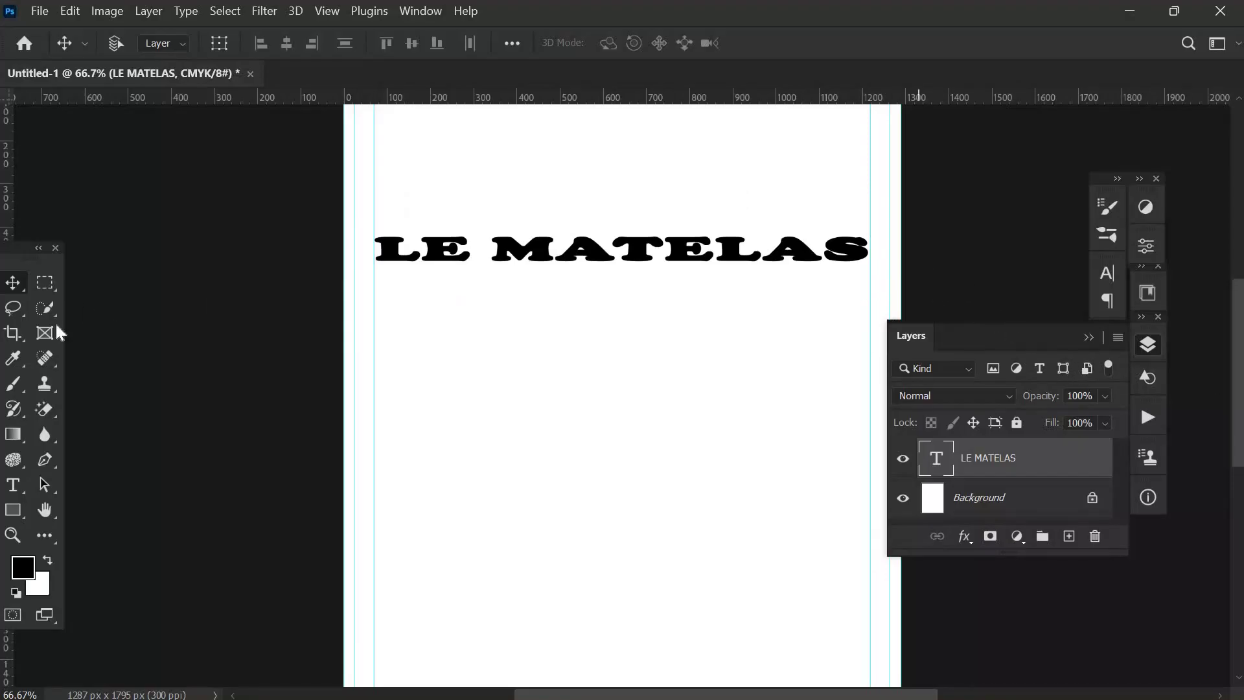
left_click(16, 512)
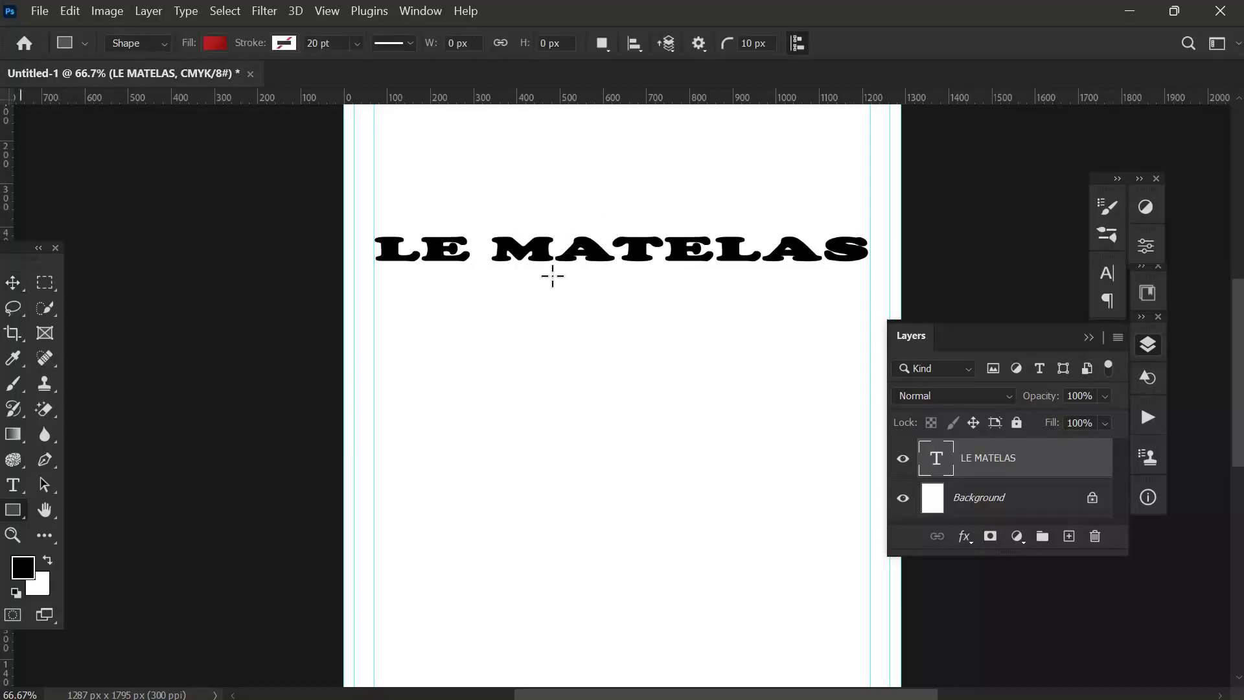
left_click_drag(354, 162, 892, 225)
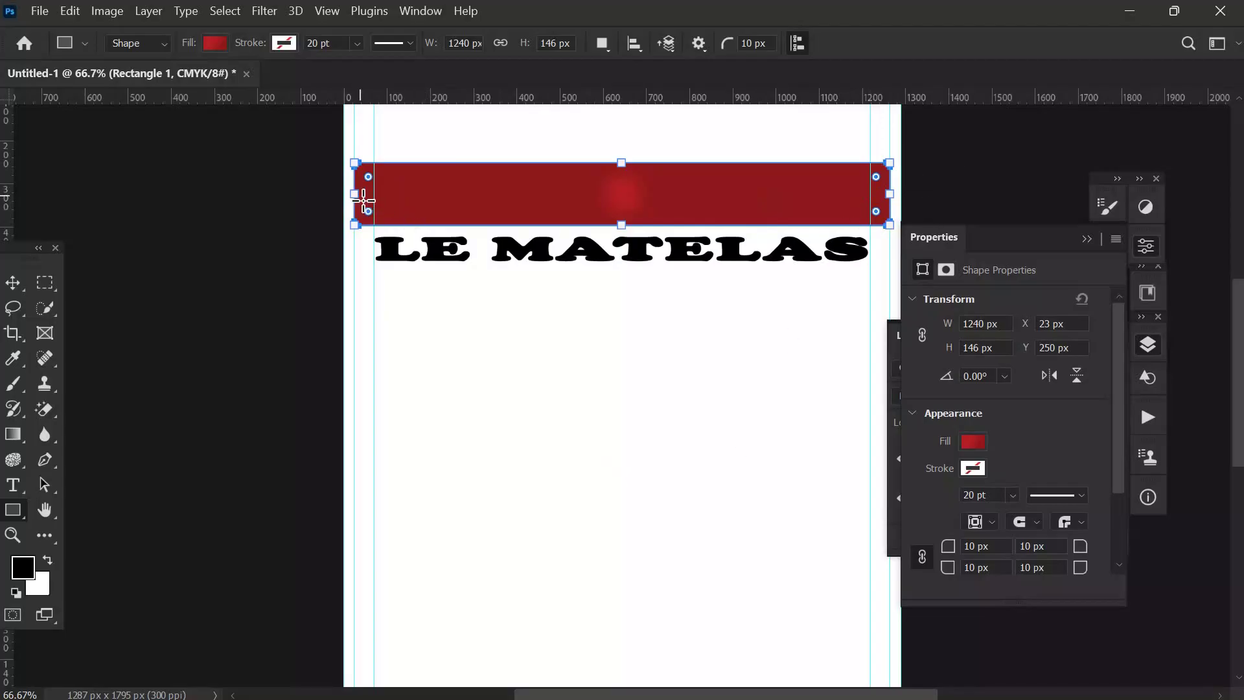
mouse_move(384, 199)
left_mouse_down()
mouse_move(403, 194)
mouse_move(368, 191)
left_mouse_up()
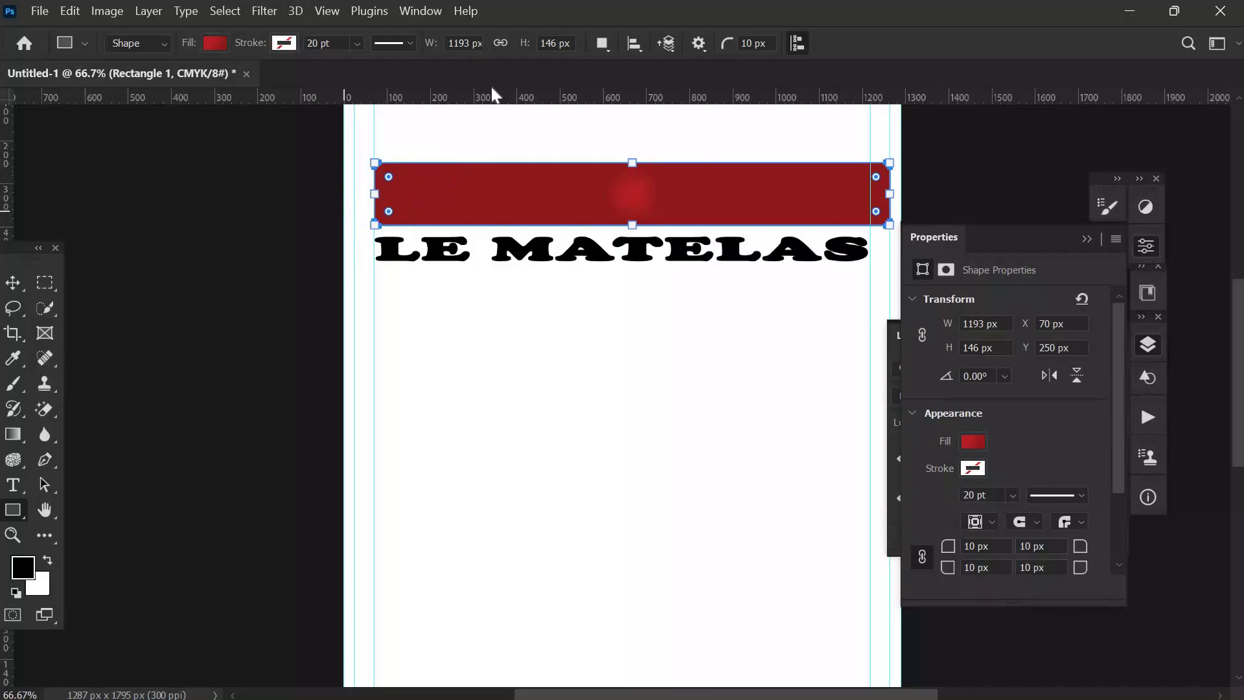
left_click_drag(356, 197, 354, 197)
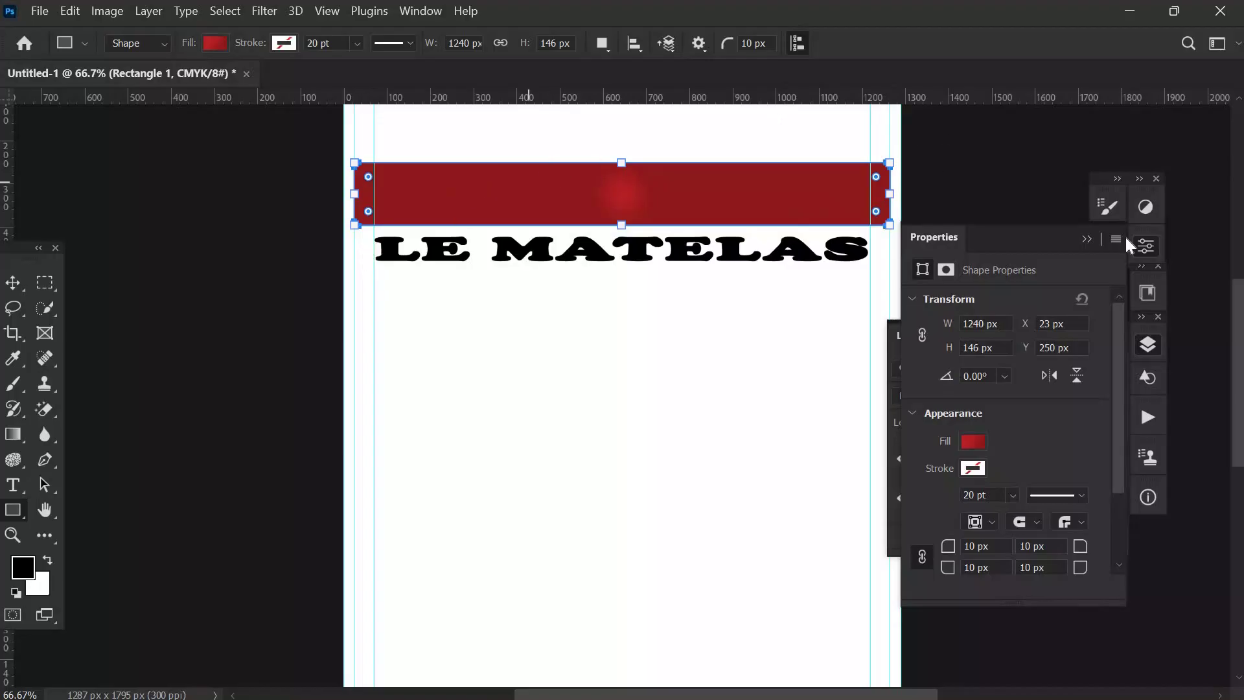
left_click(1087, 239)
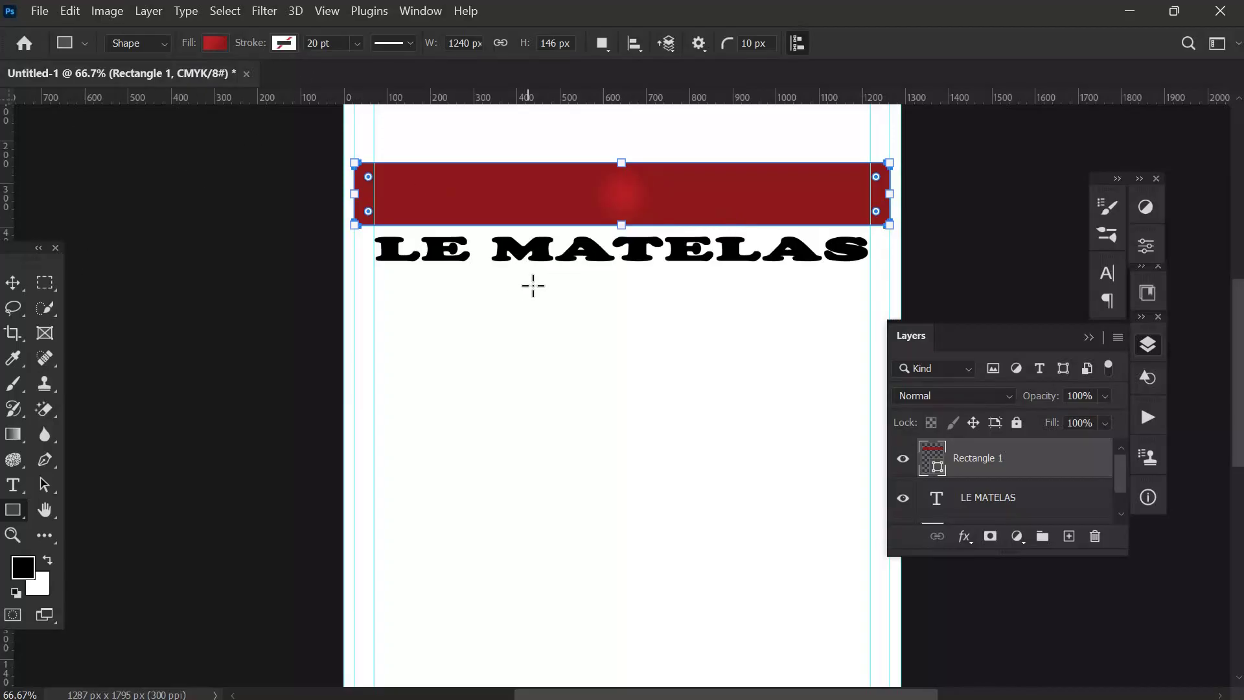
Check the document's dimensions in Image Size and in Canvas Size, closing both dialogs without changes
left_click(111, 3)
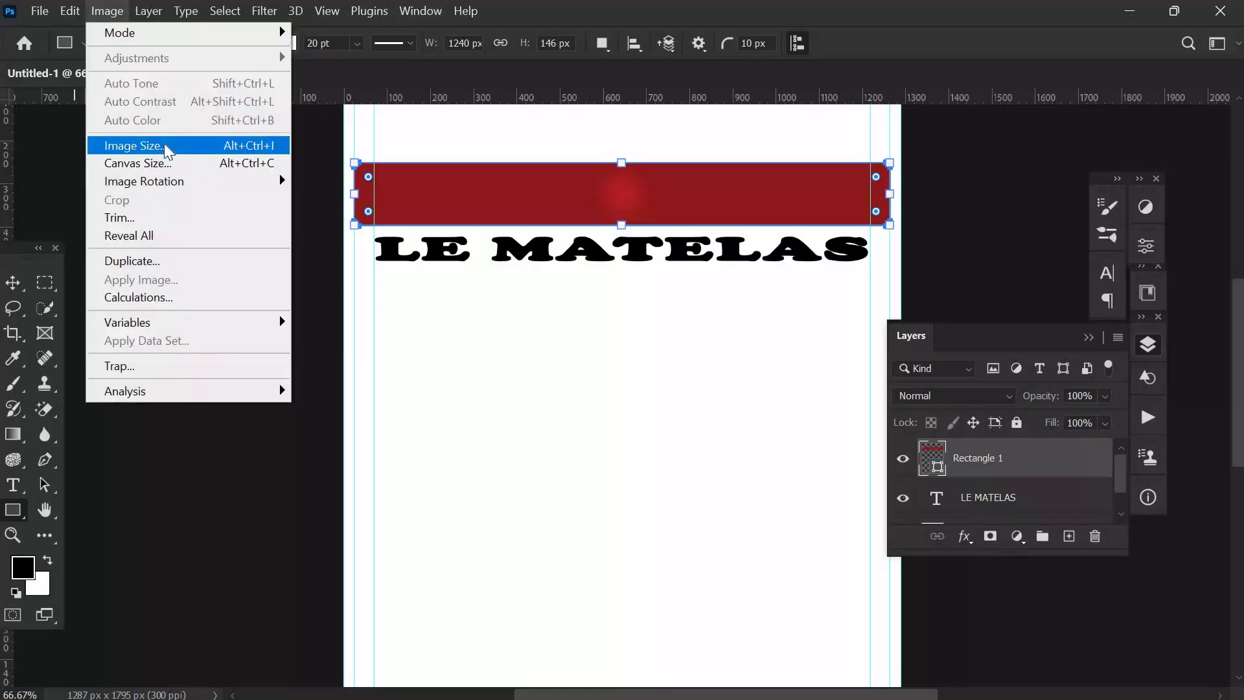
left_click(149, 145)
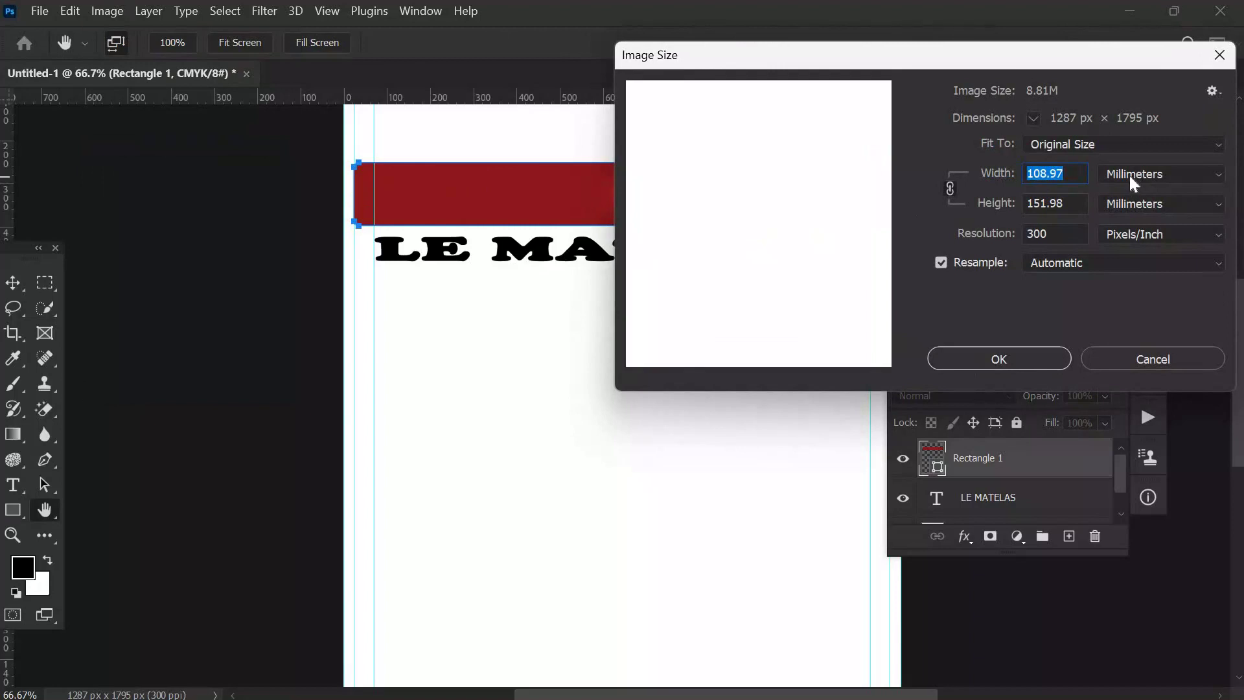
left_click(1219, 55)
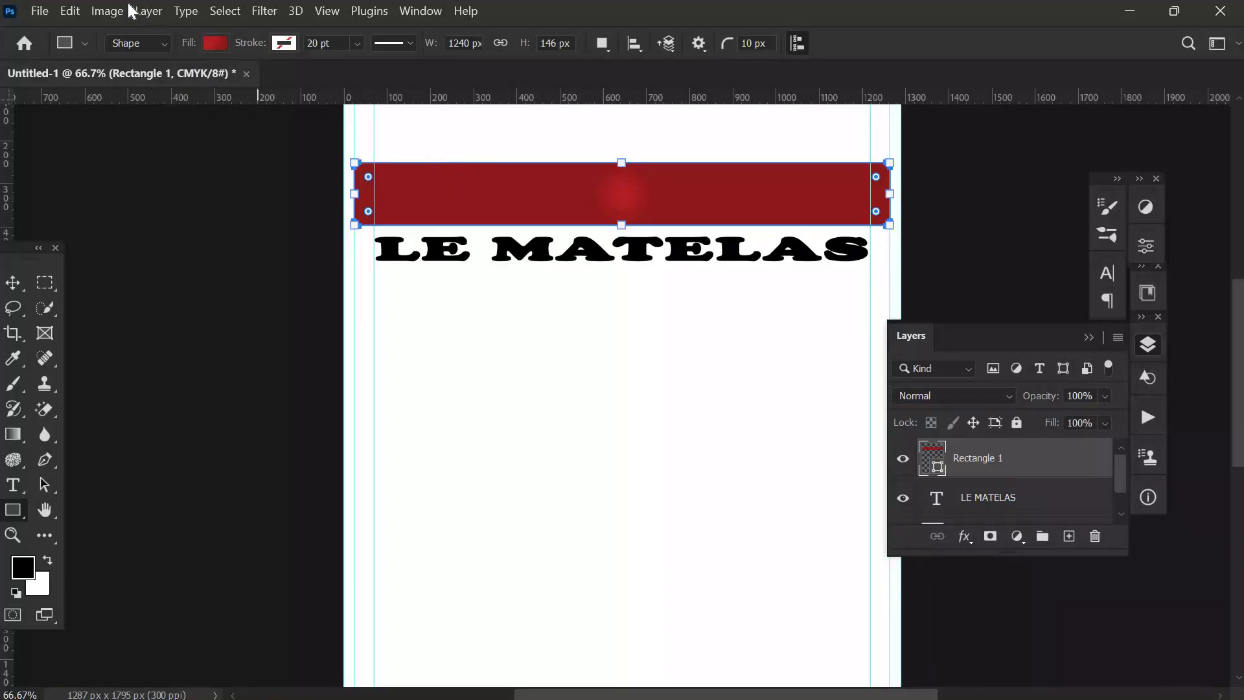
left_click(99, 7)
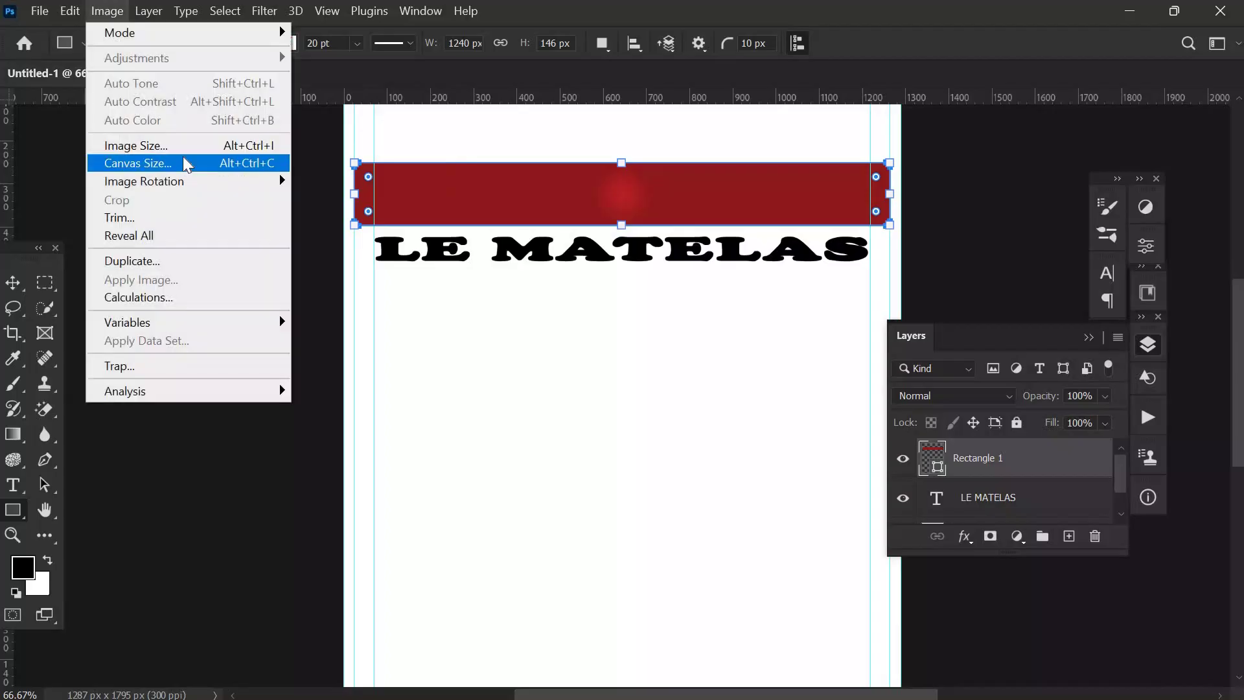
left_click(187, 165)
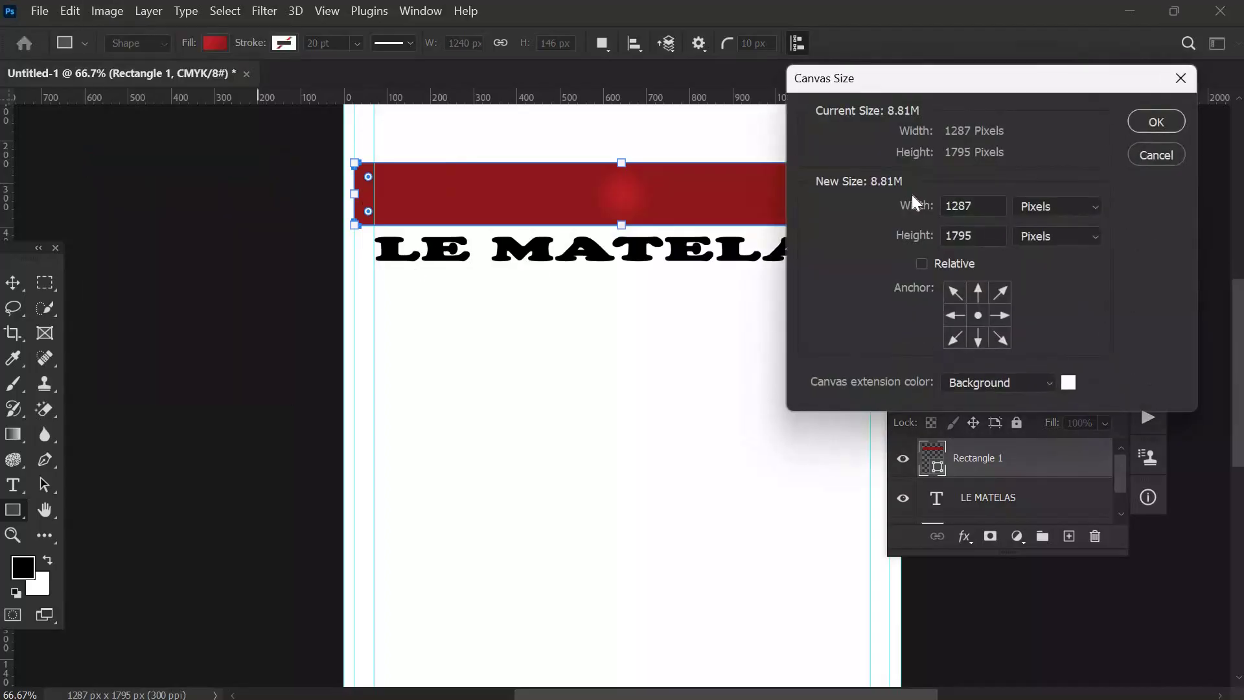
left_click(1181, 78)
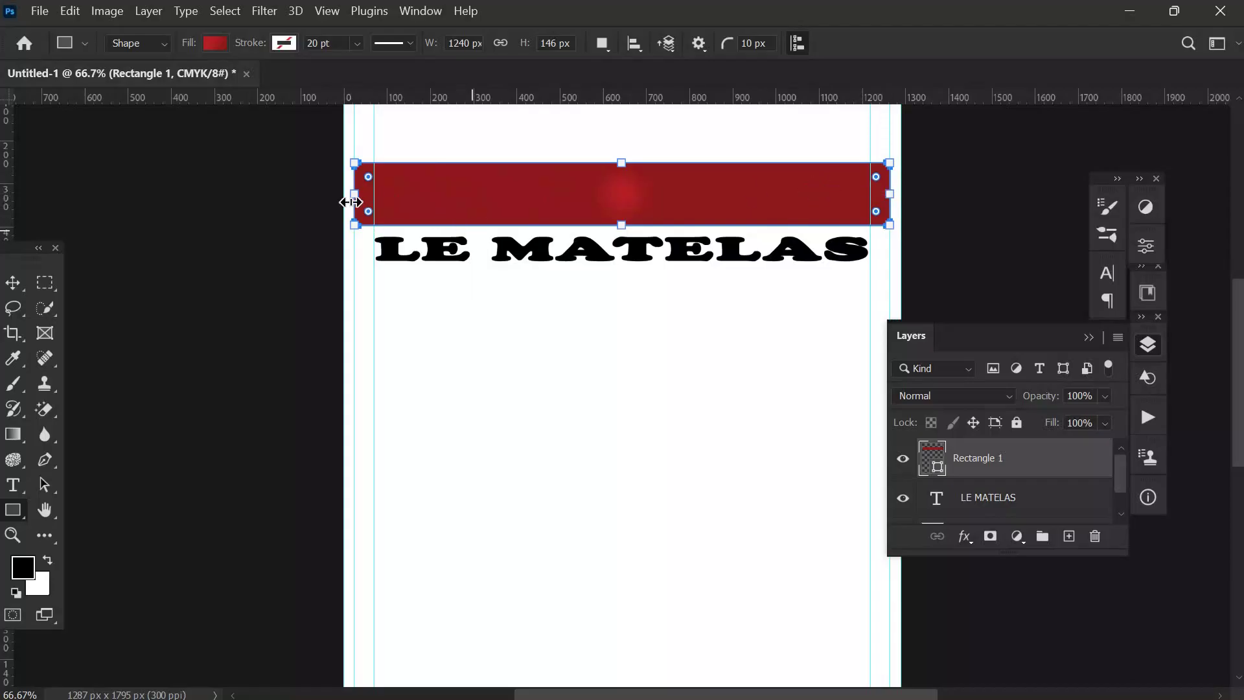
Extend the red rectangle's left end past the page edge and pull its right end to the inner right guide, about 1295 px wide
left_click_drag(350, 203, 311, 192)
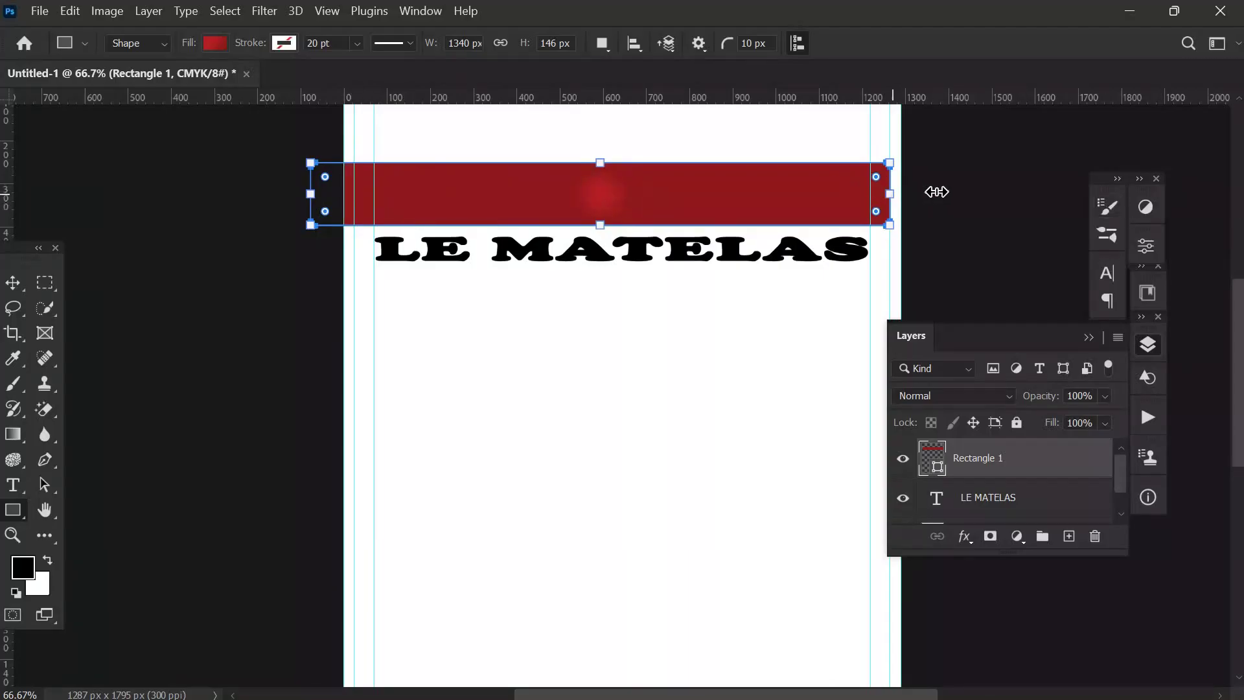
left_click_drag(937, 192, 878, 207)
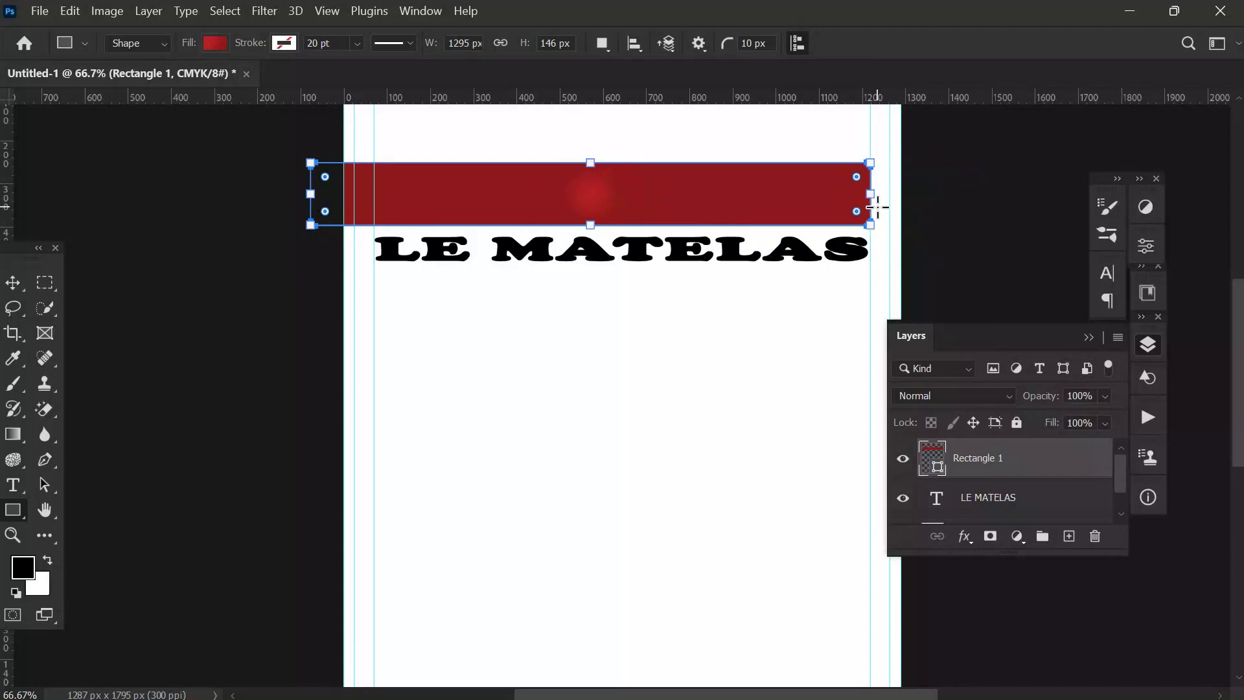